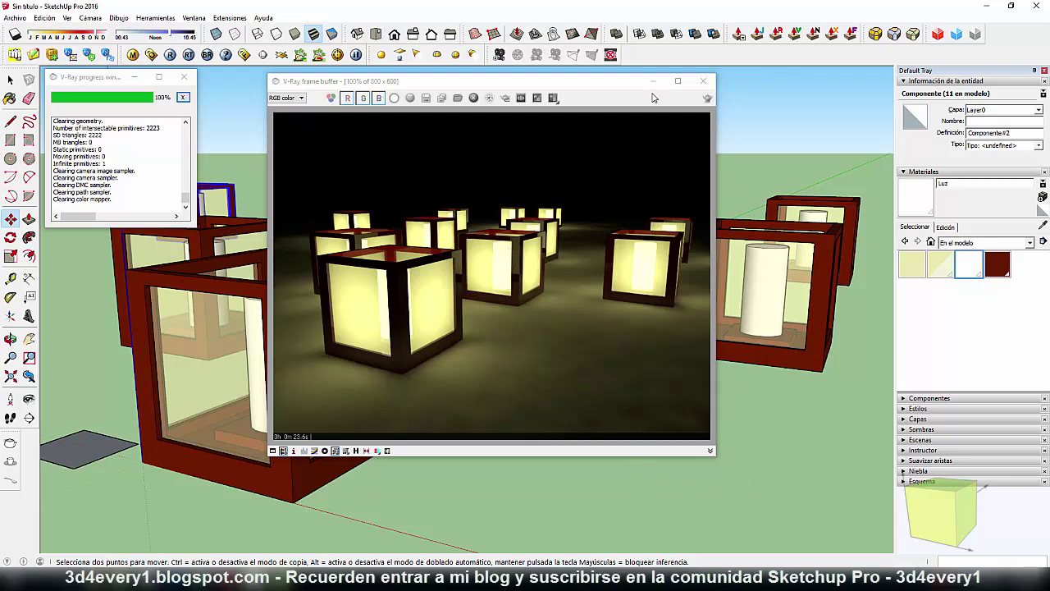
Close the V-Ray frame buffer and start a new model from the File menu.
click(703, 81)
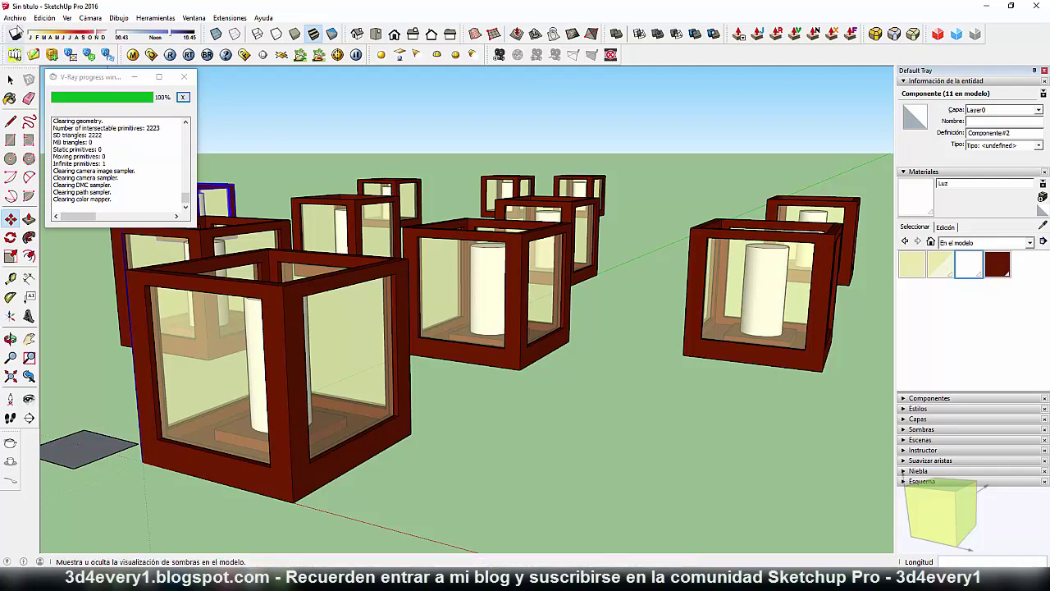
click(15, 17)
click(24, 32)
Discard the lantern scene changes and draw a 1 m × 1 m square at the origin.
click(535, 312)
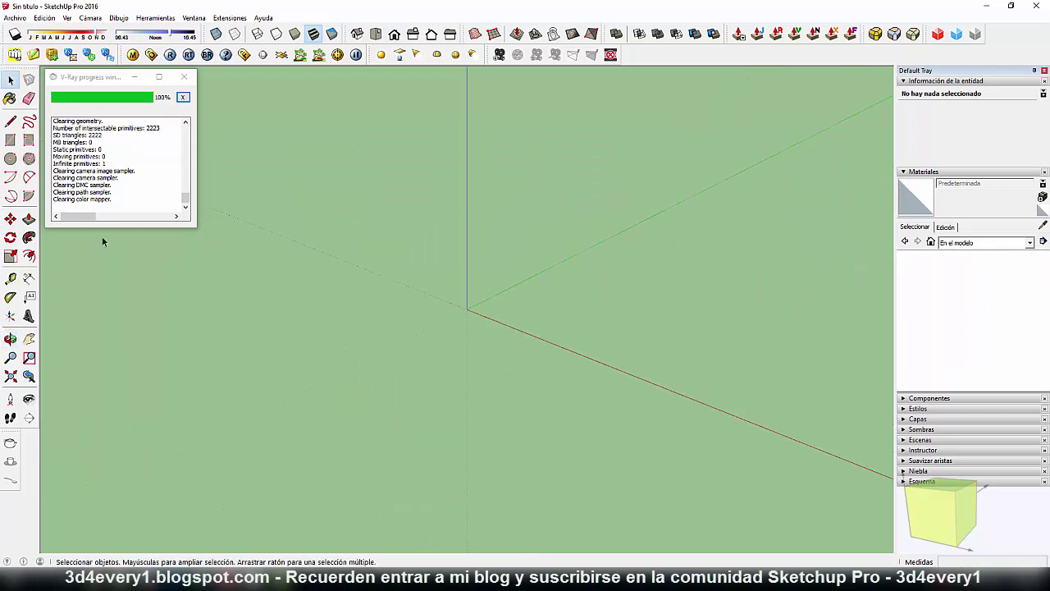
click(10, 140)
click(467, 309)
text(1:1)
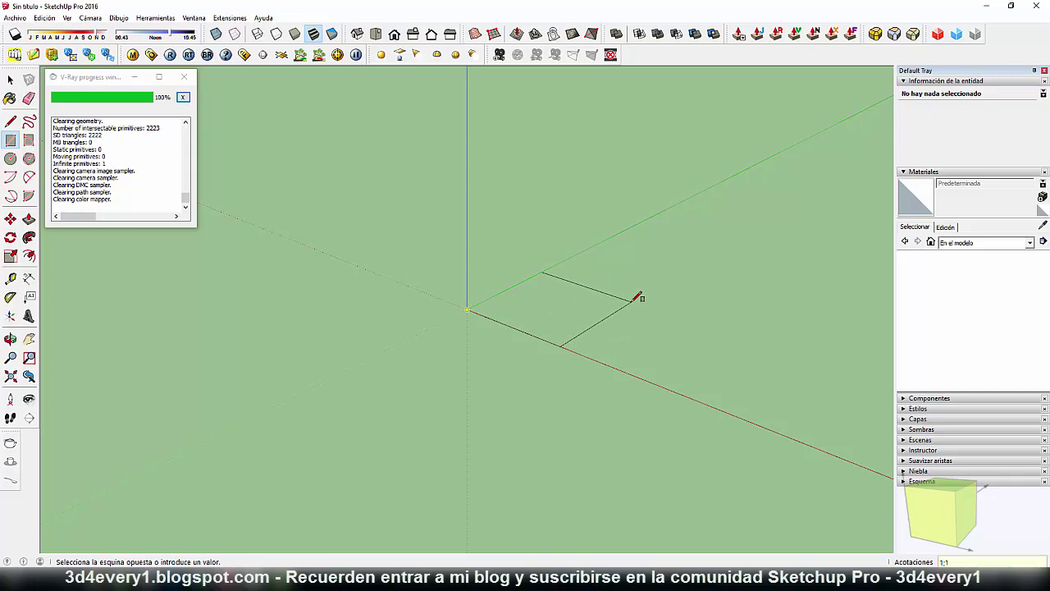
key(Return)
Push/Pull the square up 1 m into a cube.
key(p)
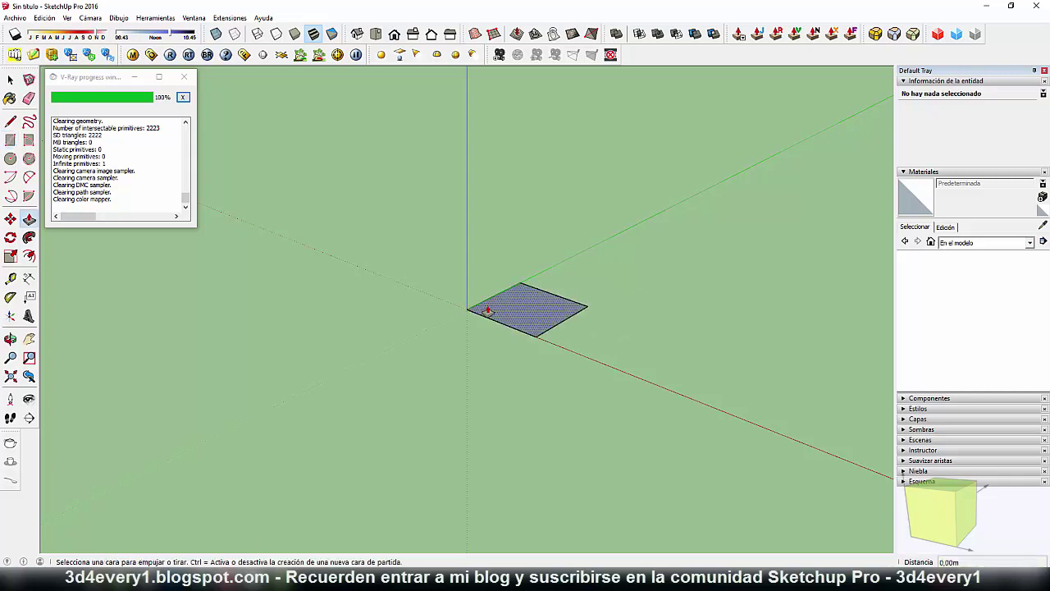
click(511, 310)
text(1)
key(Return)
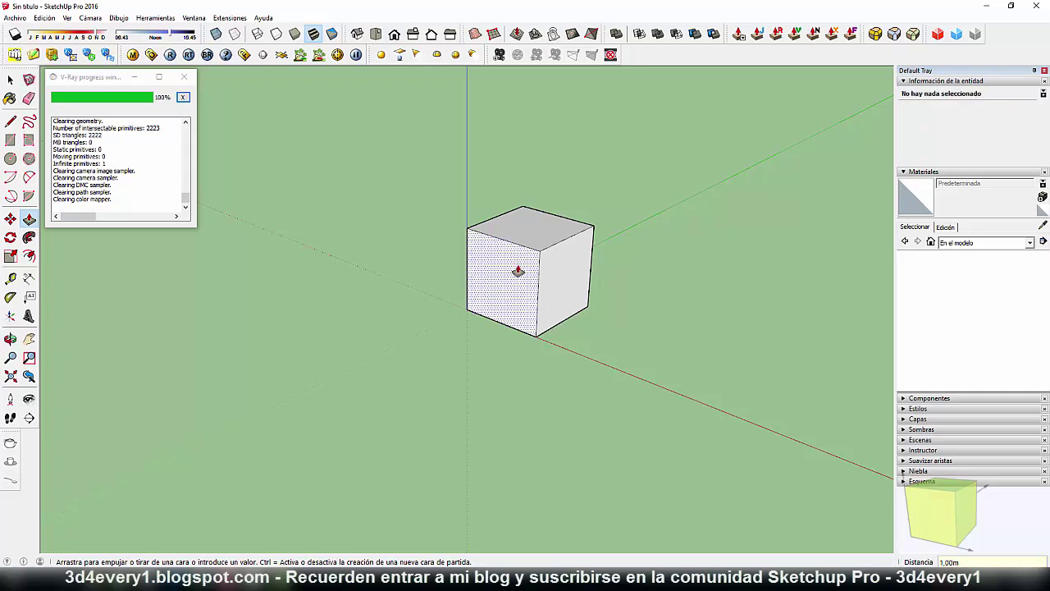
key(t)
scroll(525, 229, up, 2)
scroll(541, 244, up, 2)
Offset the cube's top face inward to outline an inset square.
click(543, 244)
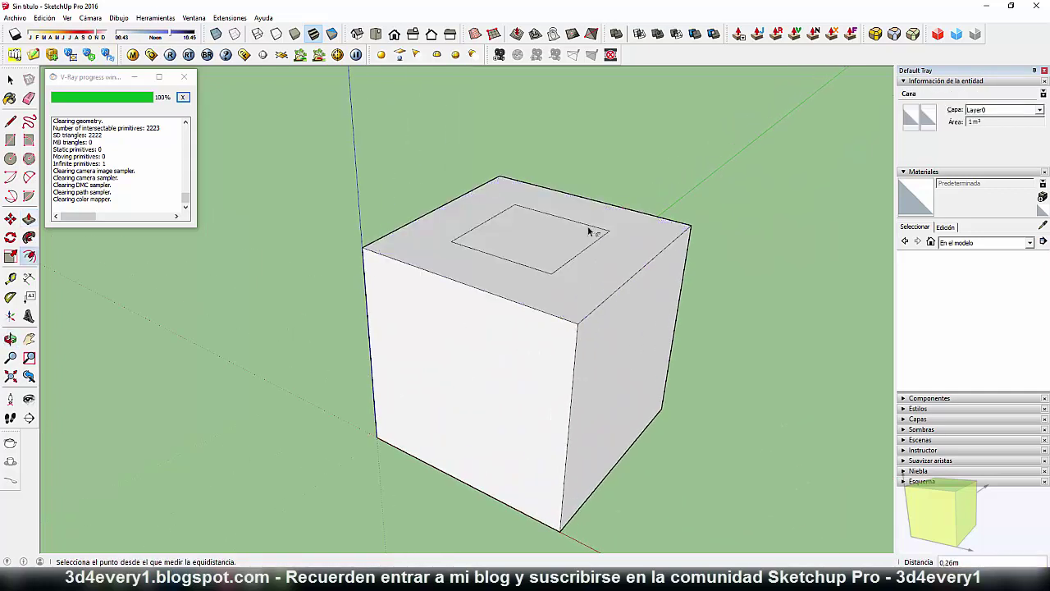
click(607, 235)
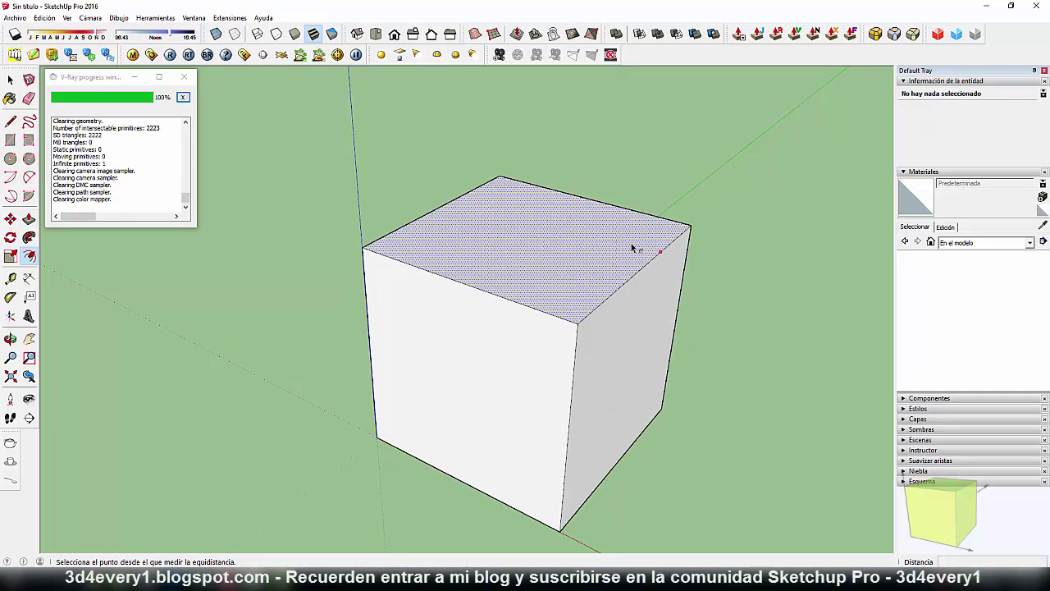
click(631, 243)
click(638, 246)
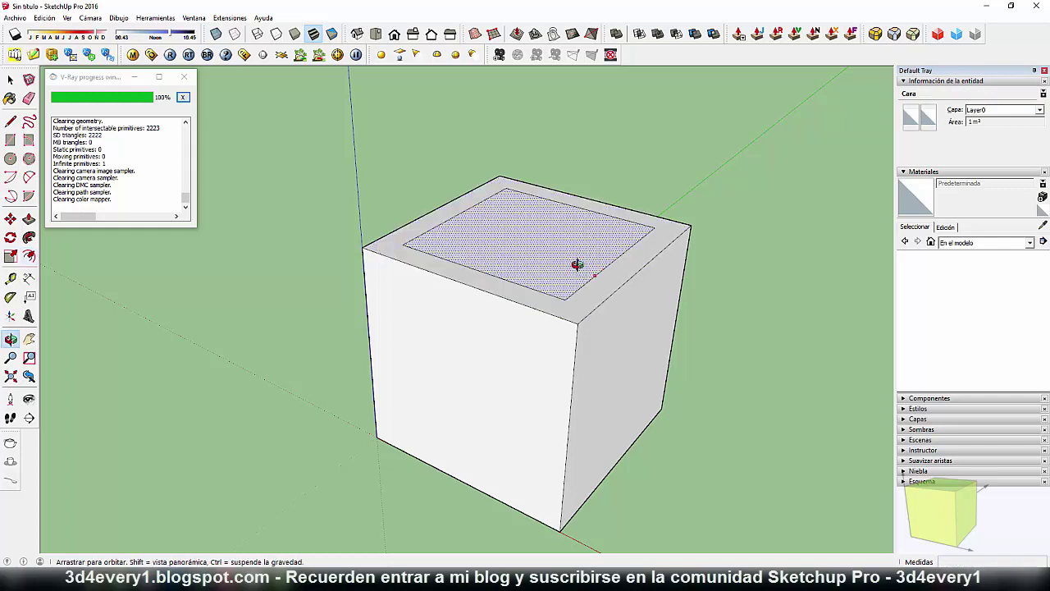
mouse_move(574, 265)
middle_down()
mouse_move(591, 251)
mouse_move(558, 211)
middle_up()
Turn on X-ray and push the inner top square about 0.89 m down into the cube.
click(216, 33)
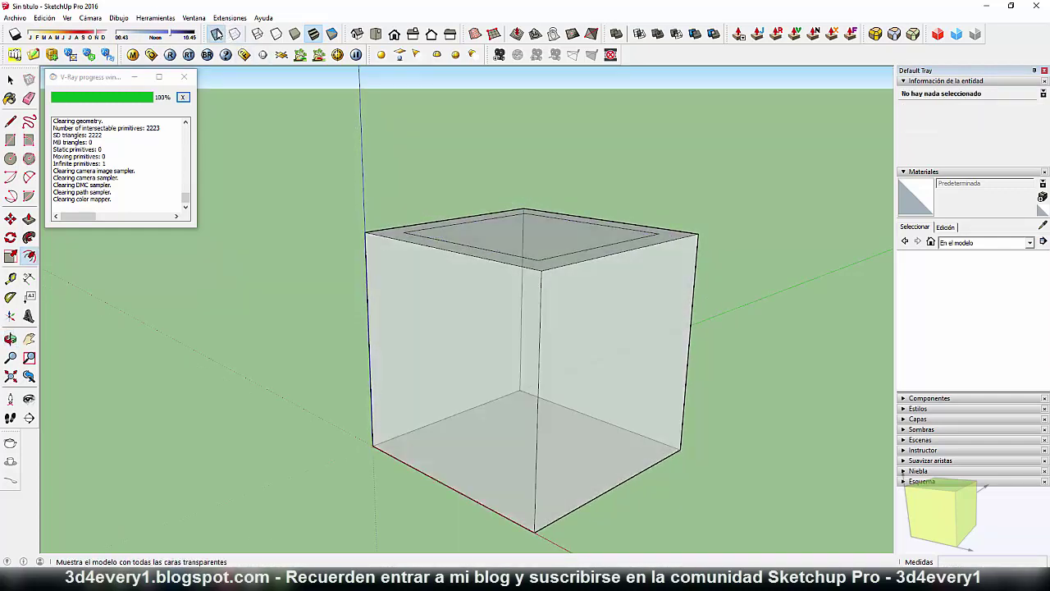
middle_drag(460, 205, 481, 237)
key(p)
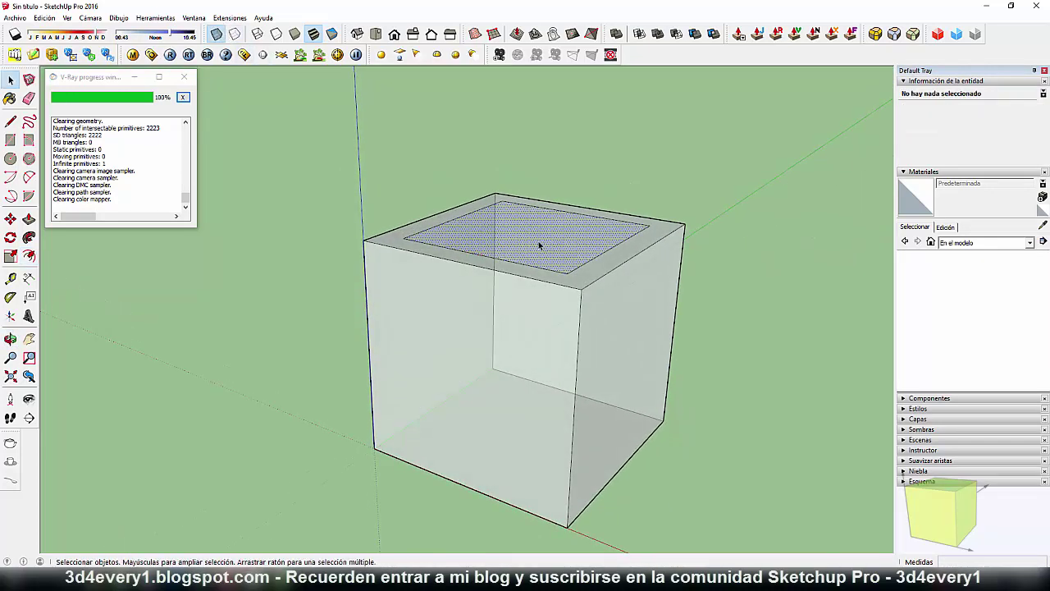
click(539, 241)
middle_drag(539, 326, 537, 246)
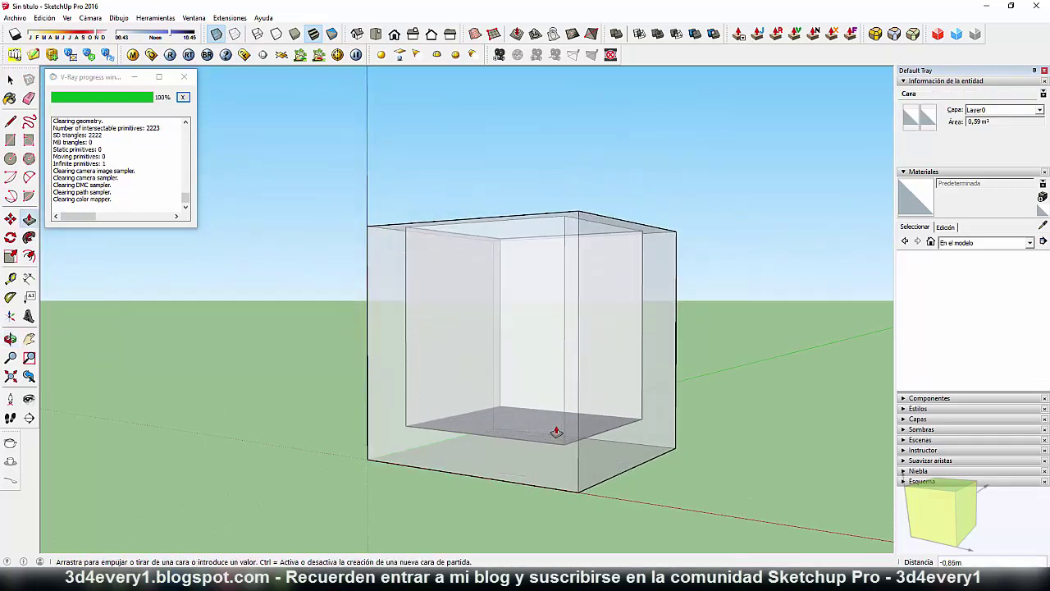
Finish the hollow depth and offset a small inset square on the box floor.
click(654, 441)
mouse_move(629, 417)
middle_down()
mouse_move(583, 430)
mouse_move(474, 336)
mouse_move(504, 356)
middle_up()
scroll(520, 334, up, 4)
key(f)
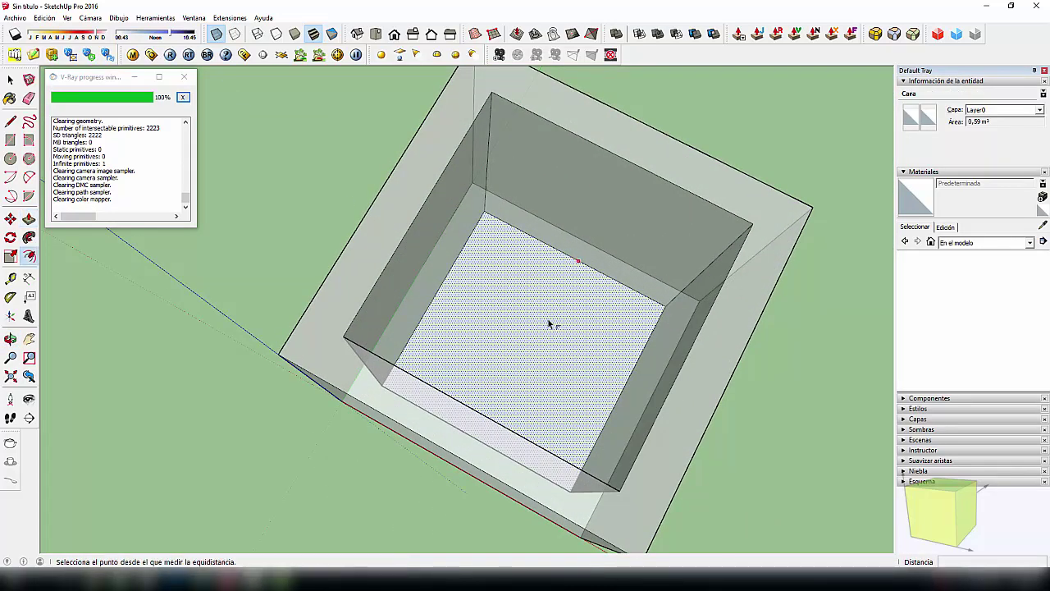
click(548, 320)
click(551, 304)
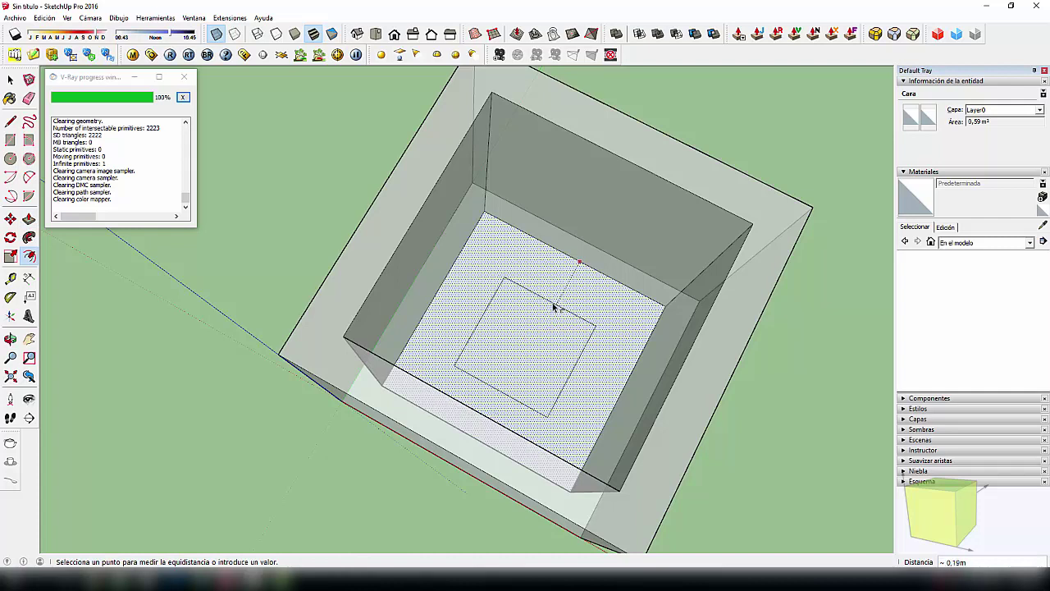
Raise the small floor square into a low pad.
key(p)
middle_drag(529, 351, 535, 310)
click(538, 335)
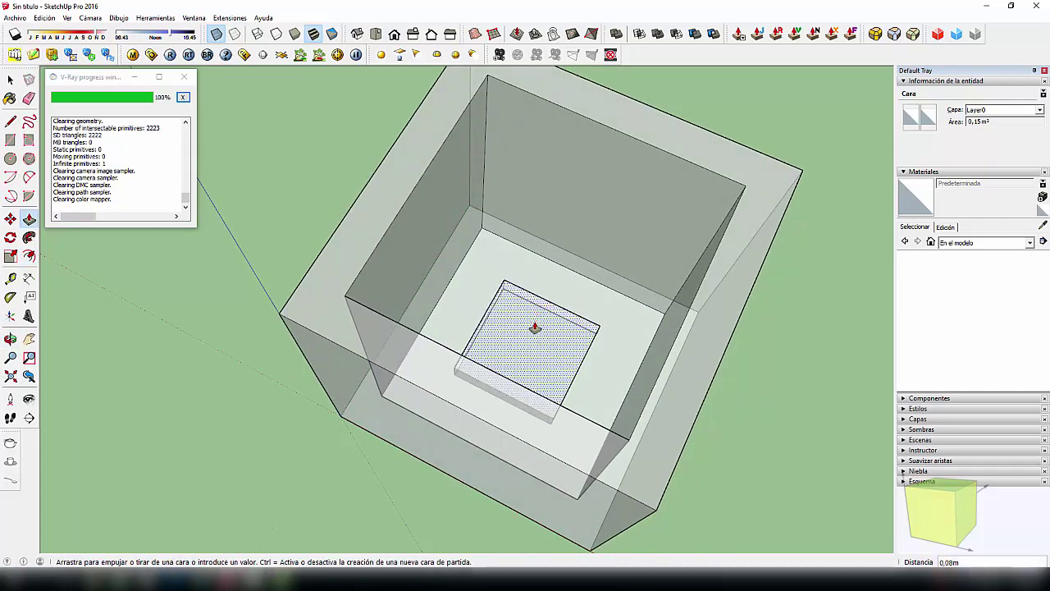
click(534, 327)
scroll(403, 270, down, 2)
mouse_move(403, 270)
middle_down()
mouse_move(429, 188)
mouse_move(366, 227)
mouse_move(499, 273)
mouse_move(507, 242)
middle_up()
Offset the back inner wall to outline an inset panel.
key(f)
click(569, 192)
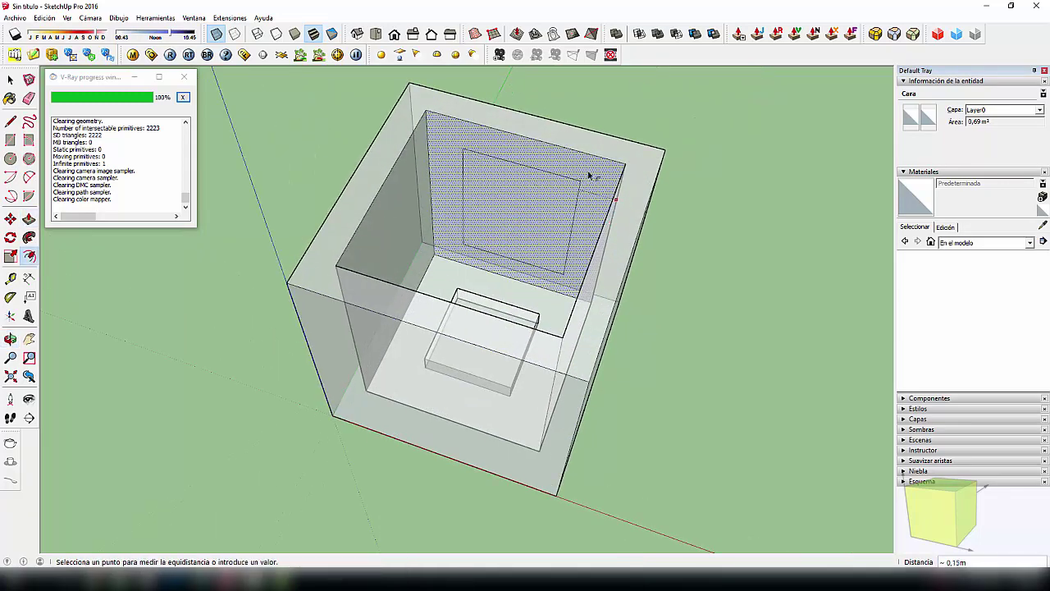
click(603, 170)
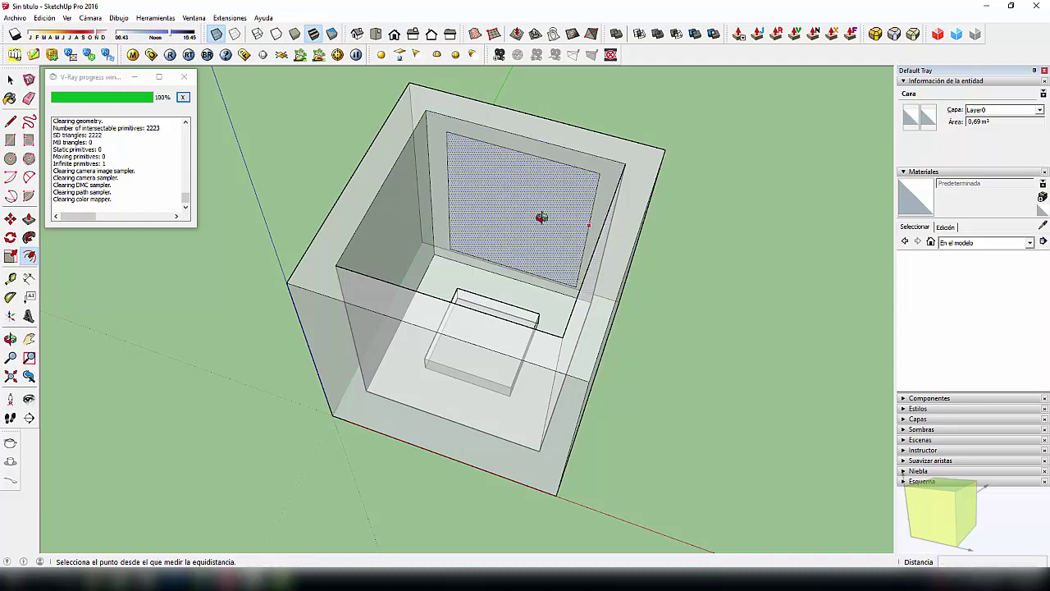
mouse_move(542, 218)
middle_down()
mouse_move(424, 202)
mouse_move(460, 191)
mouse_move(443, 182)
middle_up()
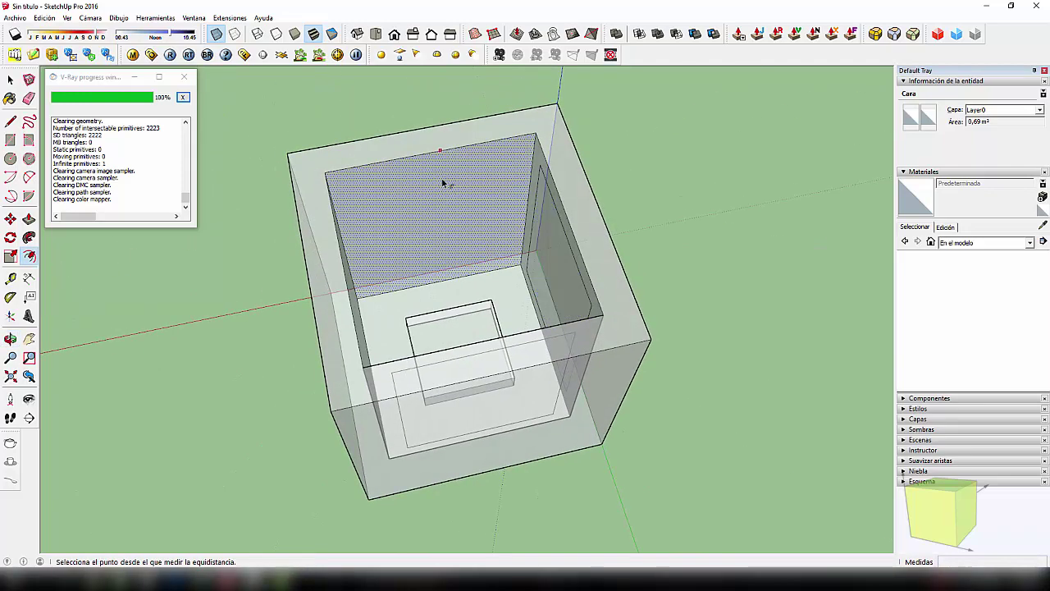
middle_drag(497, 235, 411, 206)
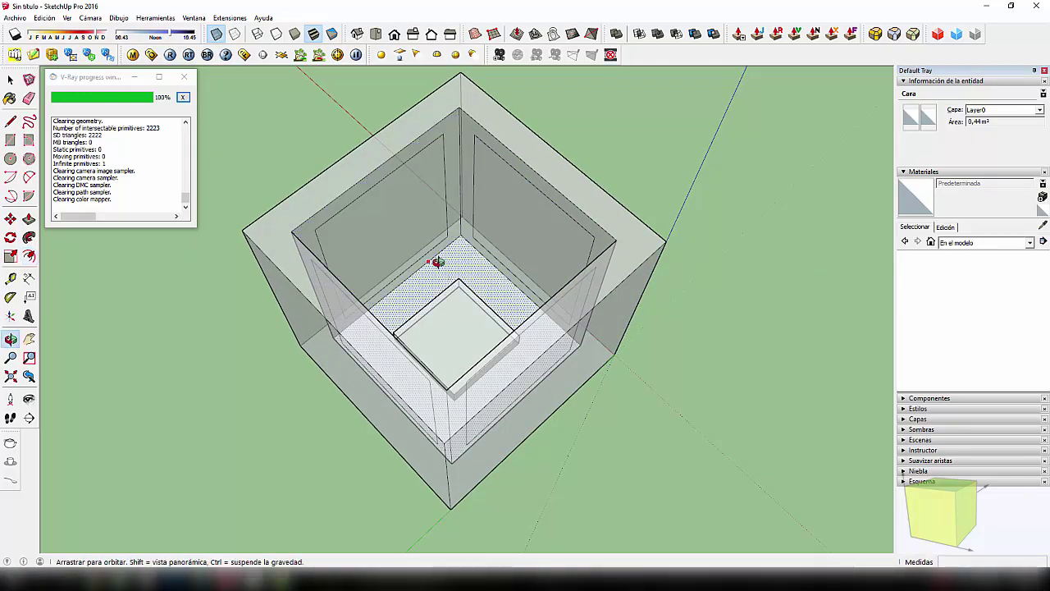
middle_drag(438, 261, 469, 237)
Push the inner wall panels through to open square holes in the side walls.
key(p)
click(387, 215)
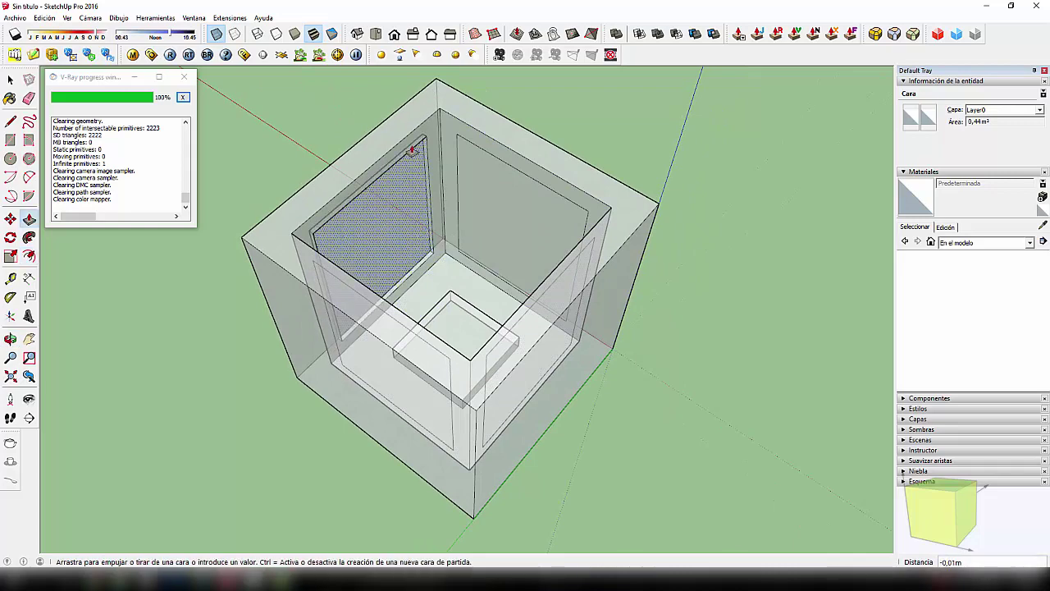
click(418, 98)
mouse_move(484, 188)
middle_down()
mouse_move(749, 303)
mouse_move(512, 238)
middle_up()
middle_drag(429, 302, 649, 290)
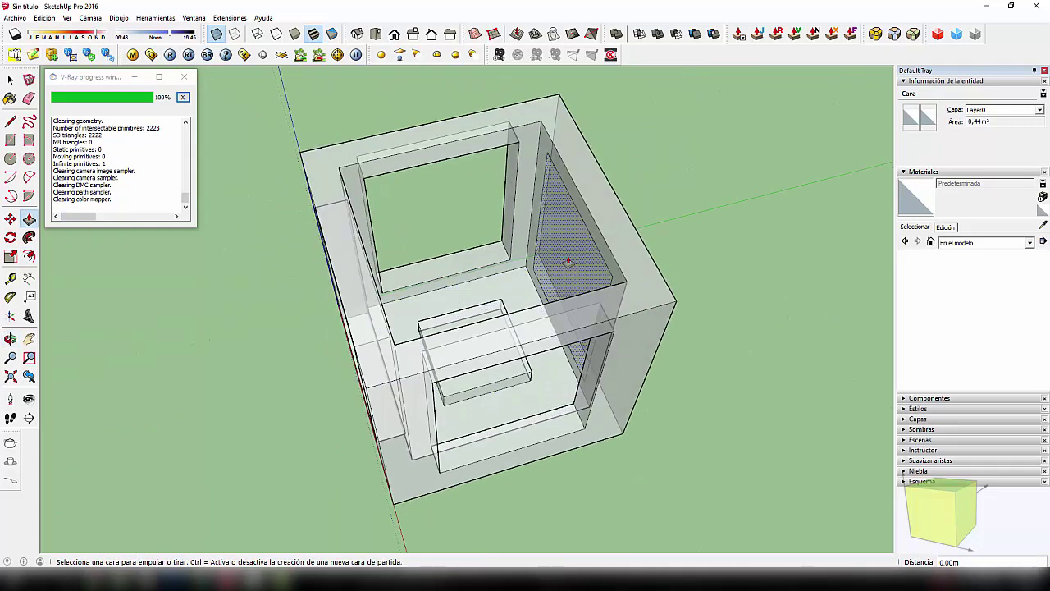
mouse_move(567, 261)
middle_down()
mouse_move(480, 335)
mouse_move(736, 235)
mouse_move(678, 254)
mouse_move(689, 335)
middle_up()
Clear the selection and turn X-ray off so the frame shows solid.
key(space)
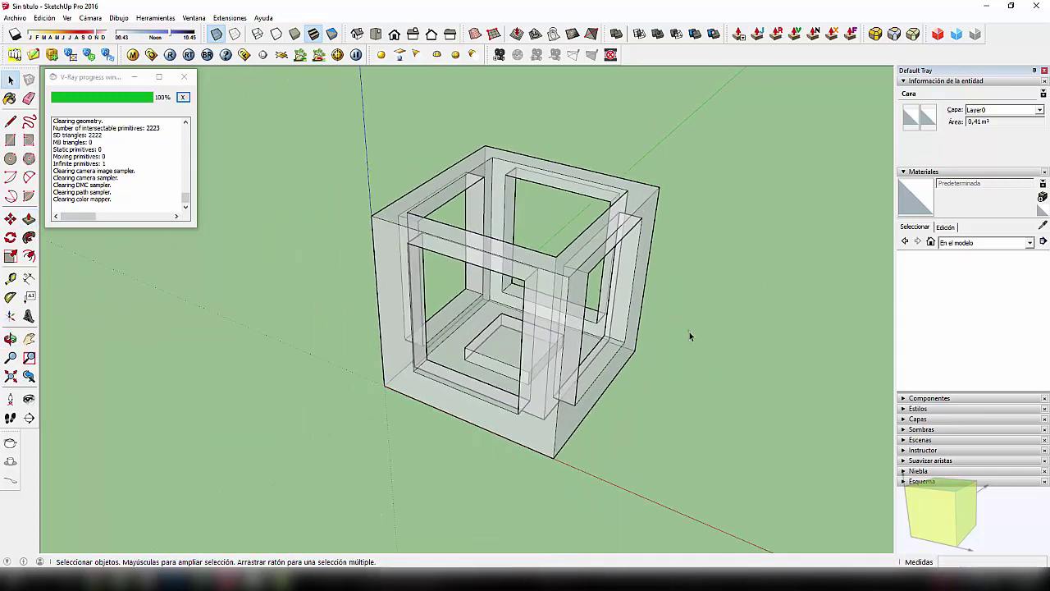
click(689, 336)
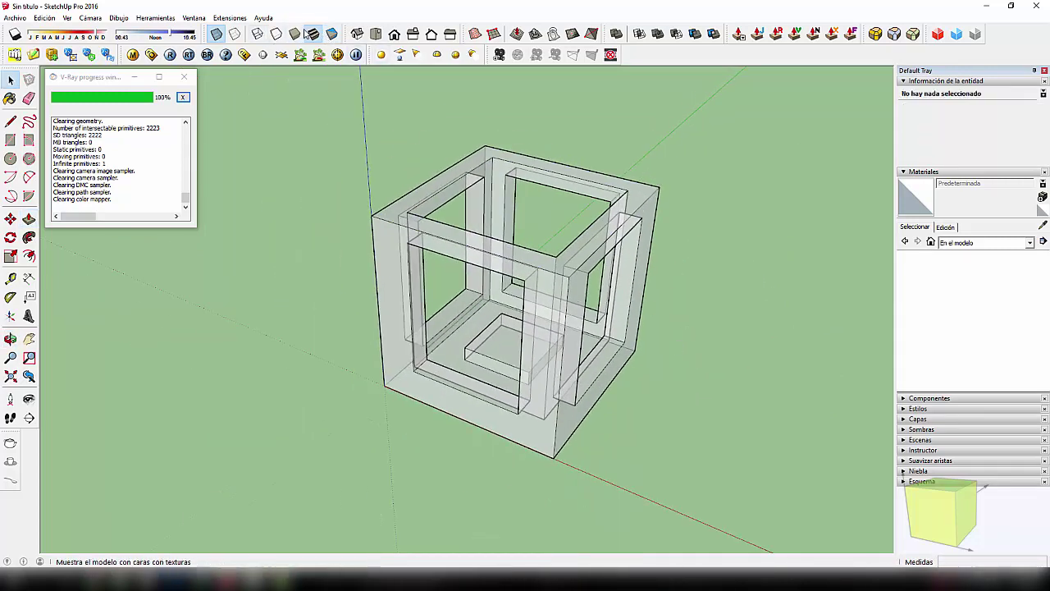
click(216, 34)
middle_drag(352, 197, 379, 192)
scroll(369, 205, down, 3)
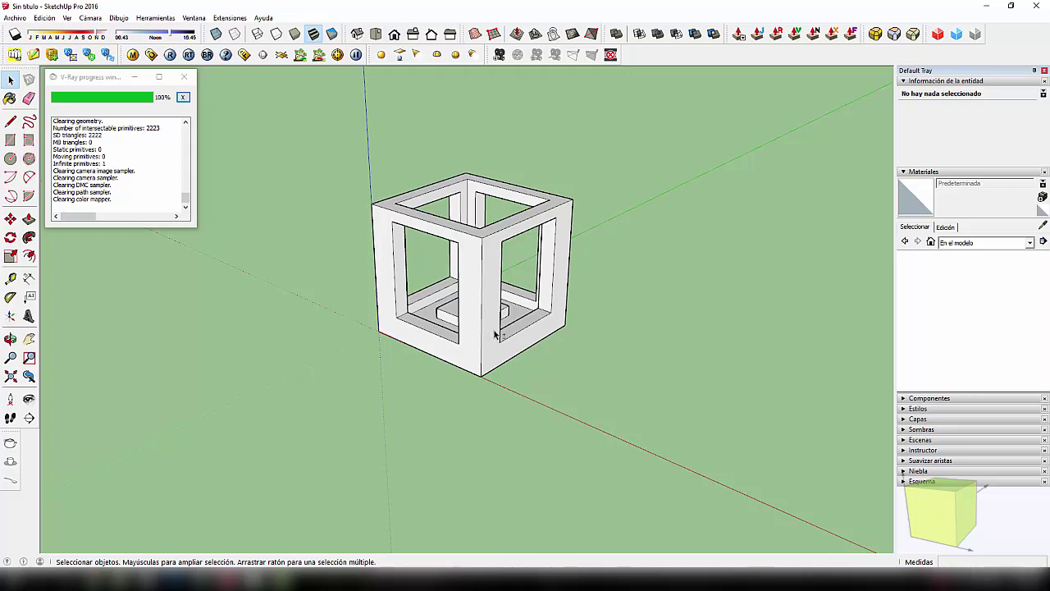
mouse_move(494, 334)
middle_down()
mouse_move(452, 345)
mouse_move(450, 323)
middle_up()
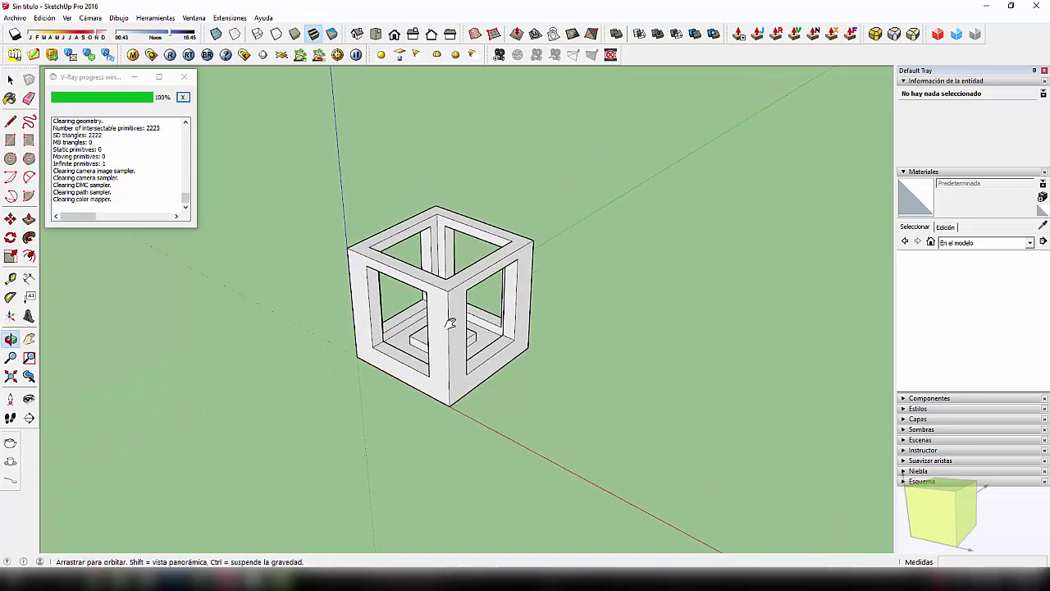
Window-select the whole cube frame and make it a group with Crear grupo.
drag(323, 145, 640, 469)
right_click(481, 284)
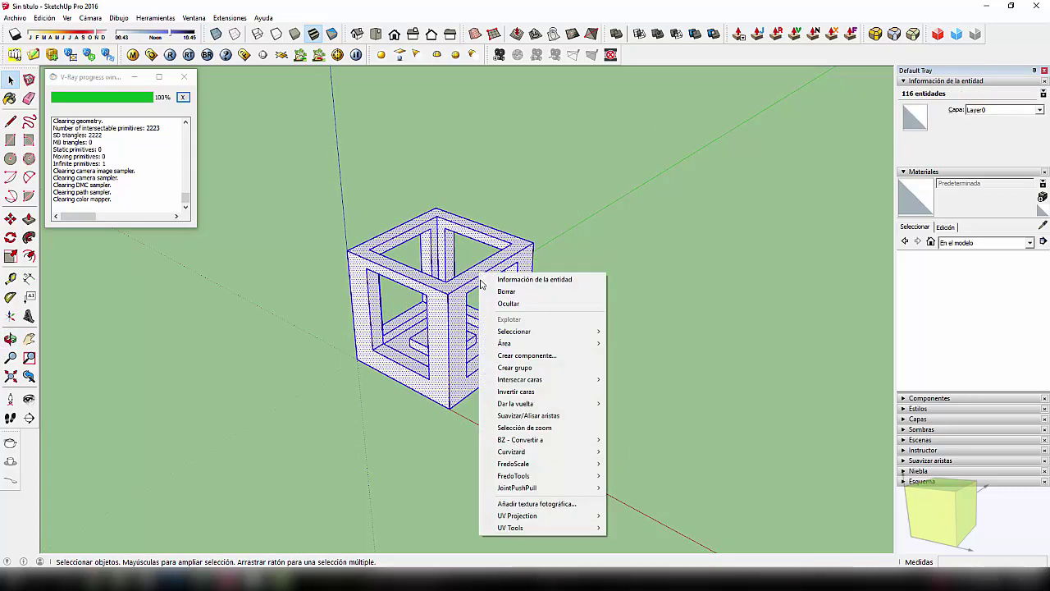
click(515, 368)
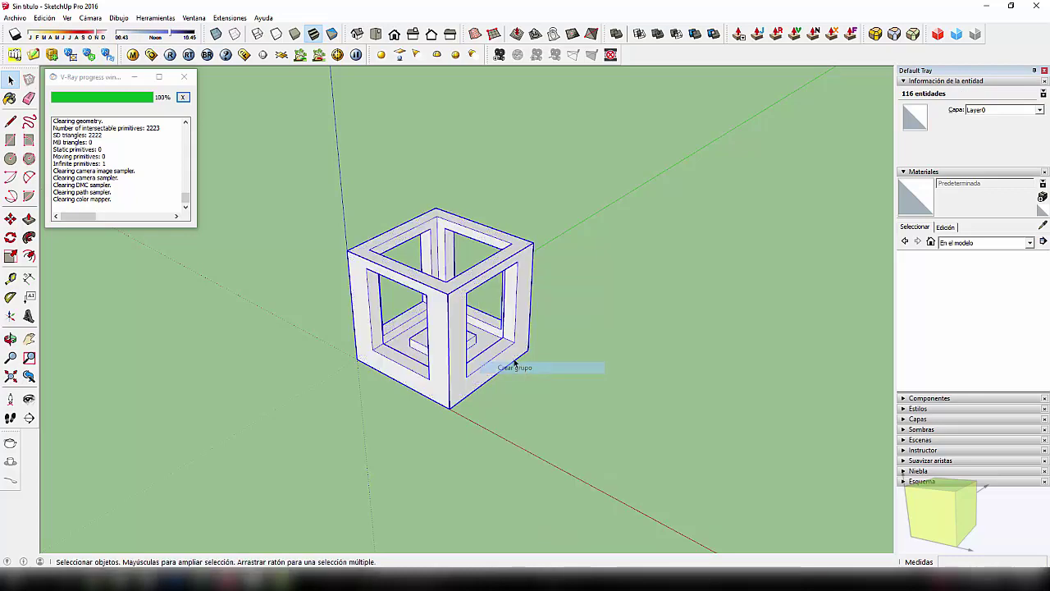
mouse_move(497, 368)
middle_down()
mouse_move(481, 282)
mouse_move(472, 413)
middle_up()
scroll(436, 324, up, 3)
mouse_move(436, 323)
middle_down()
mouse_move(394, 358)
mouse_move(440, 345)
middle_up()
scroll(447, 339, up, 2)
scroll(448, 339, up, 2)
Draw a line across the floor pad from its edge midpoint.
key(l)
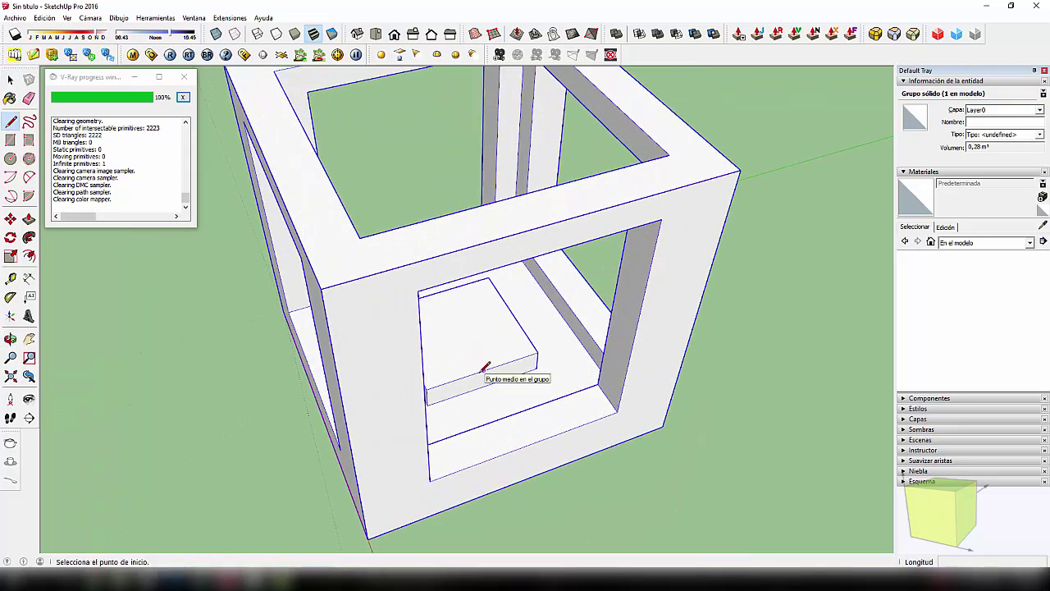
click(484, 370)
click(440, 293)
scroll(440, 294, down, 3)
scroll(441, 294, down, 3)
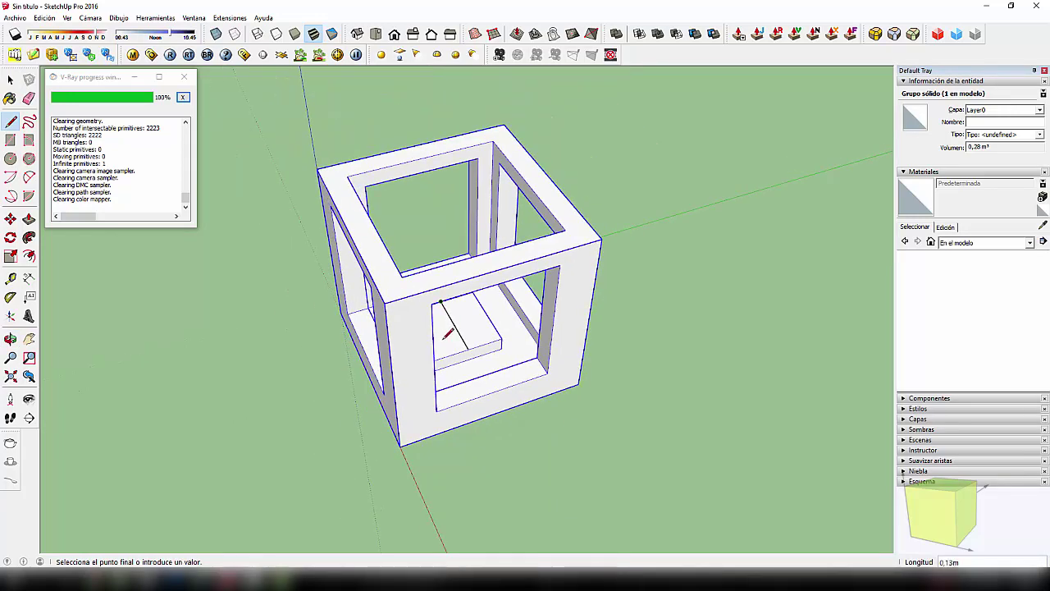
mouse_move(441, 293)
middle_down()
mouse_move(621, 239)
mouse_move(256, 157)
middle_up()
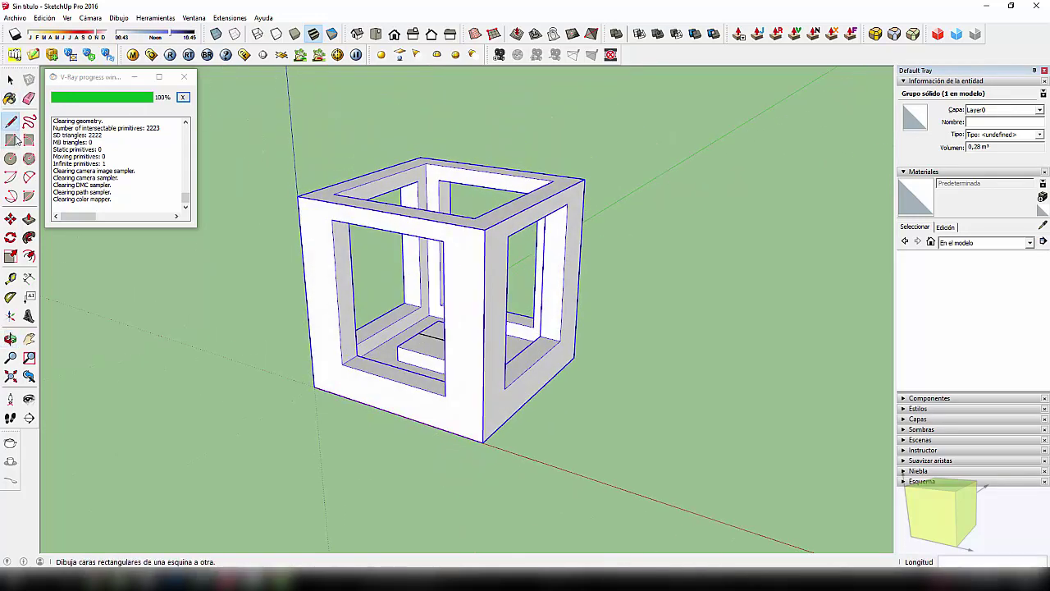
Draw a rectangle face filling the front side opening of the frame.
click(10, 141)
click(344, 362)
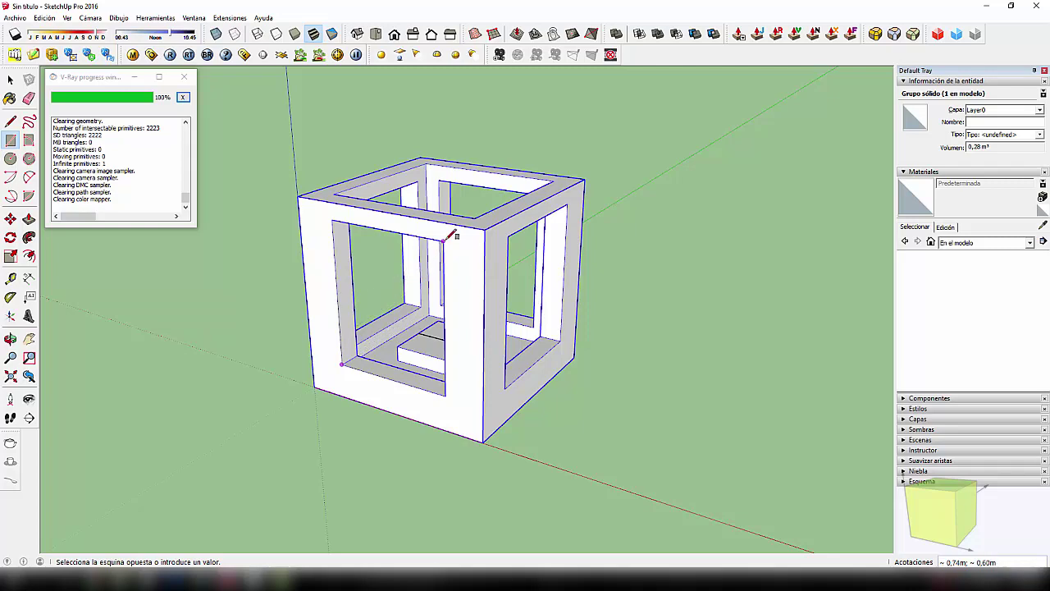
click(444, 242)
middle_drag(444, 246, 395, 293)
scroll(395, 293, up, 1)
Reverse the panel face so its front faces outward.
key(space)
right_click(388, 301)
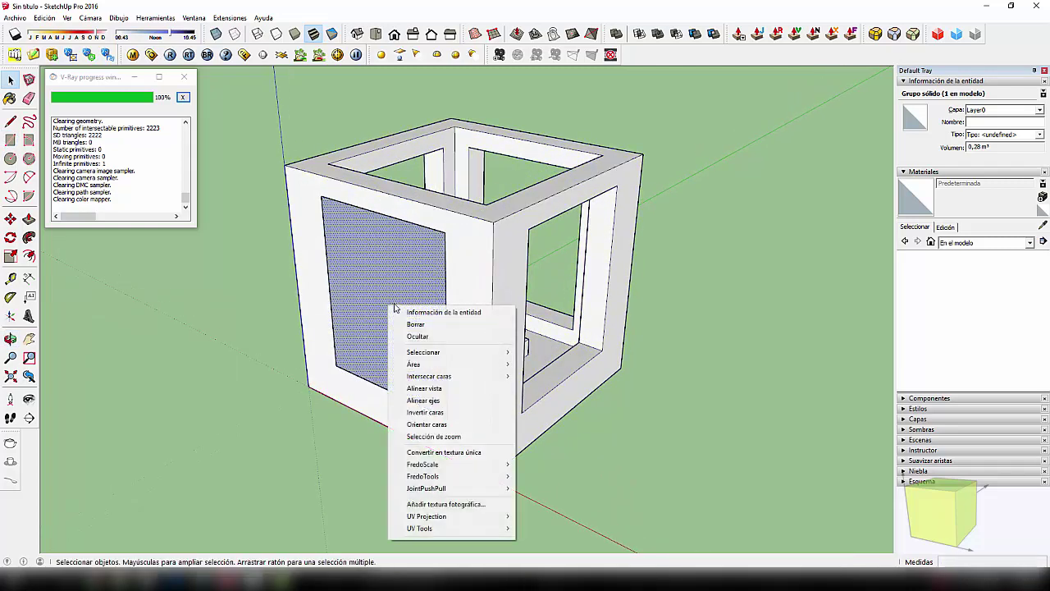
click(444, 412)
scroll(345, 356, up, 2)
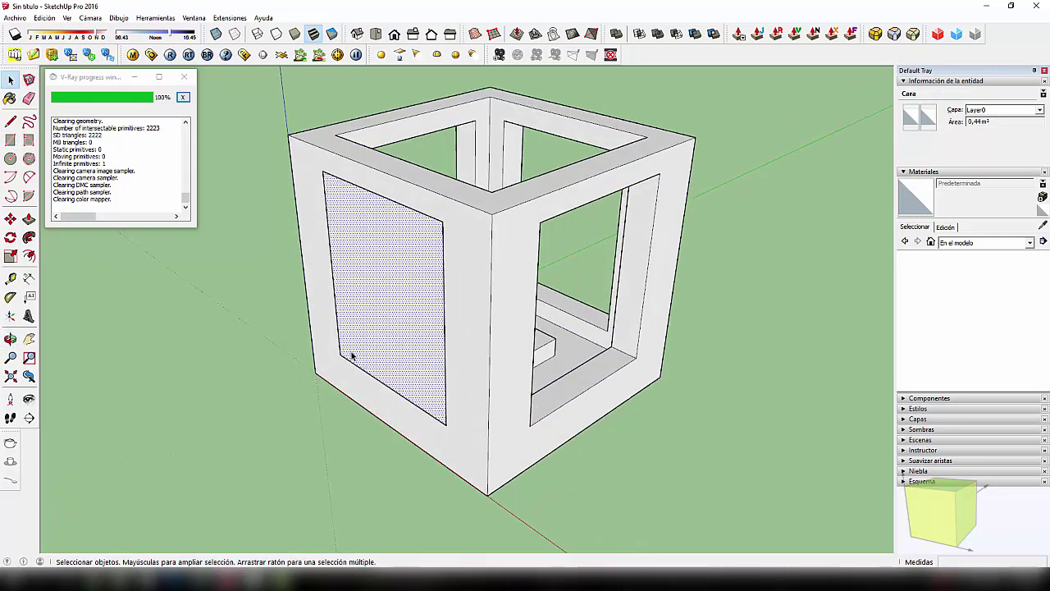
scroll(344, 361, up, 1)
scroll(337, 367, up, 1)
Move the panel 0.03 m into the wall, then choose Crear componente on it.
key(m)
click(339, 356)
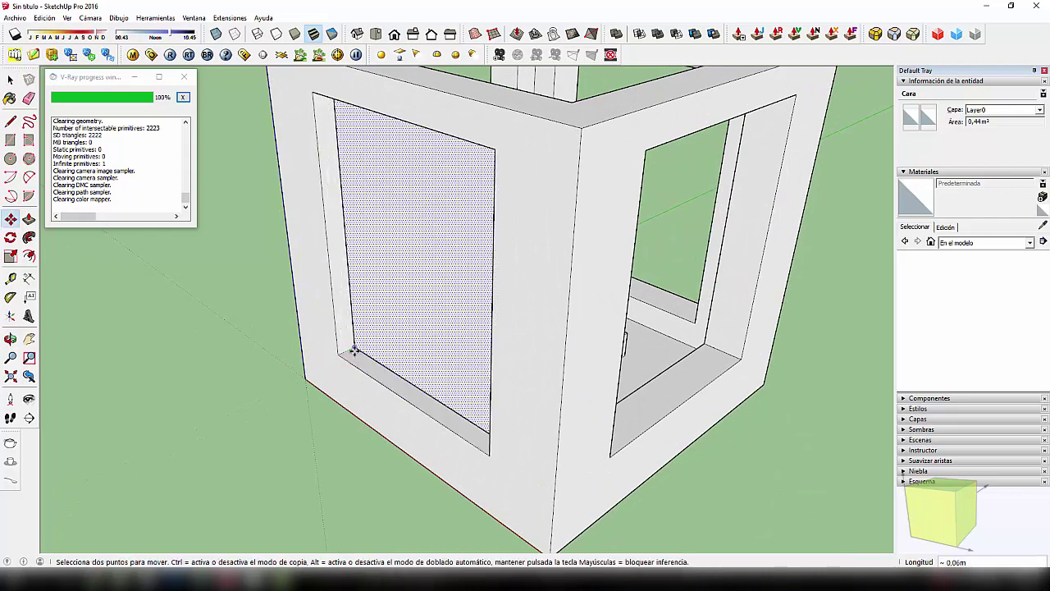
click(346, 355)
scroll(378, 361, down, 3)
mouse_move(405, 364)
middle_down()
mouse_move(364, 403)
mouse_move(411, 403)
mouse_move(433, 339)
middle_up()
key(space)
right_click(410, 320)
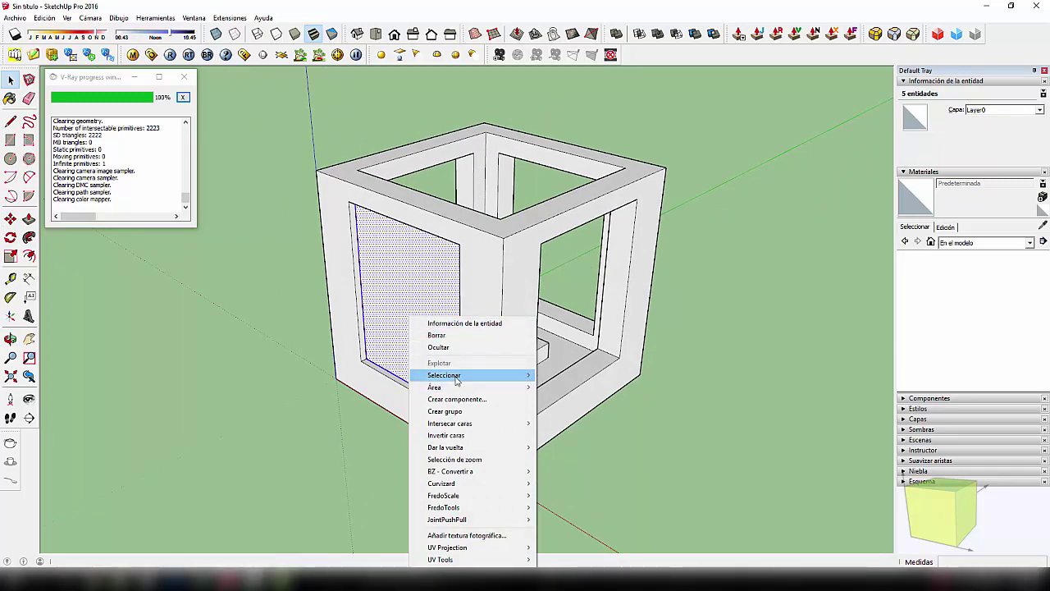
click(465, 401)
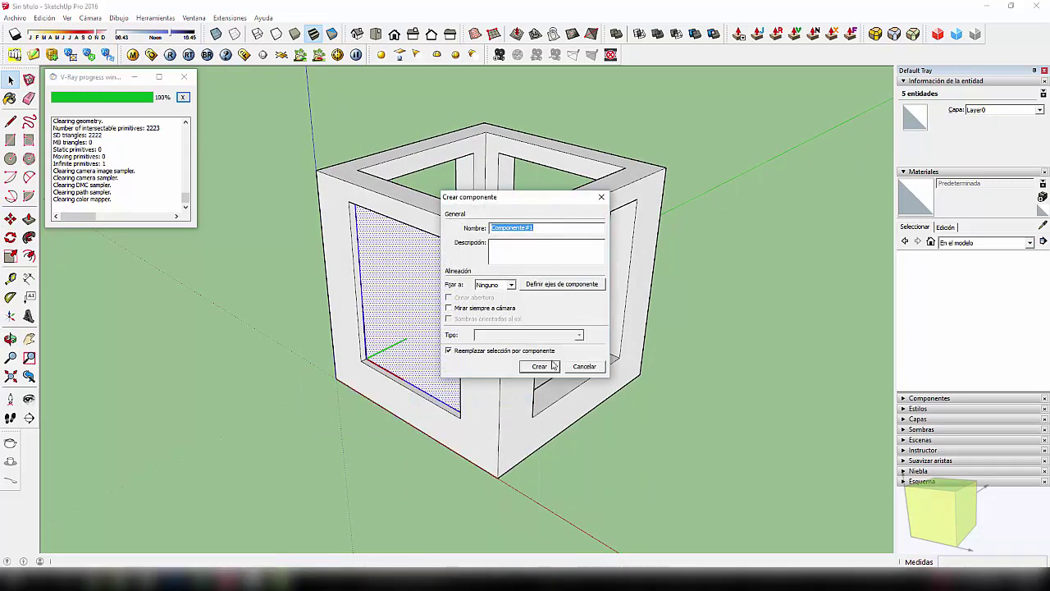
Confirm Crear to make the side panel a component.
click(550, 366)
mouse_move(550, 366)
middle_down()
mouse_move(434, 453)
mouse_move(375, 532)
middle_up()
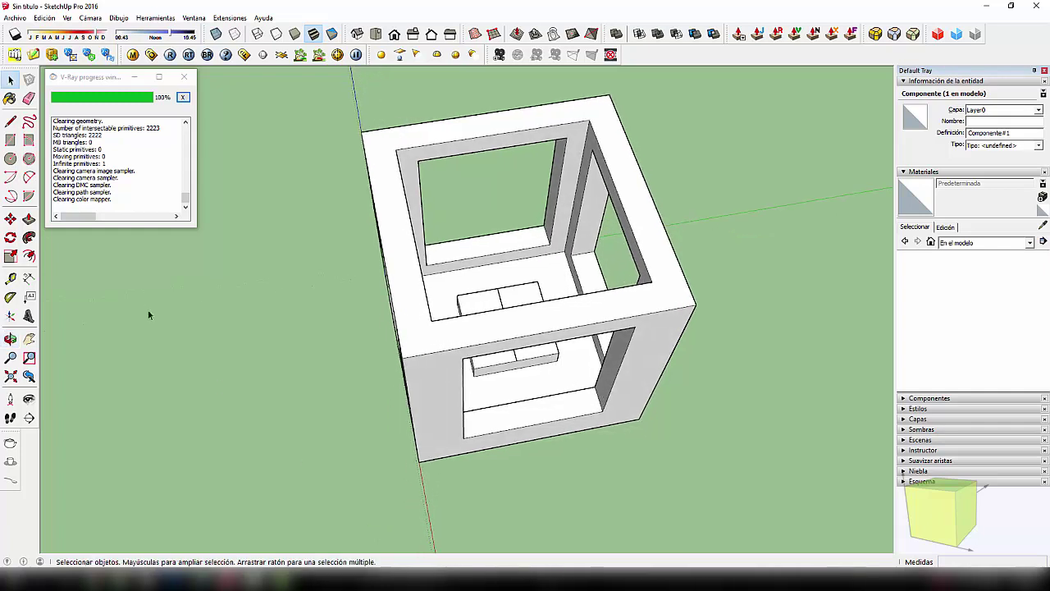
middle_drag(504, 302, 525, 422)
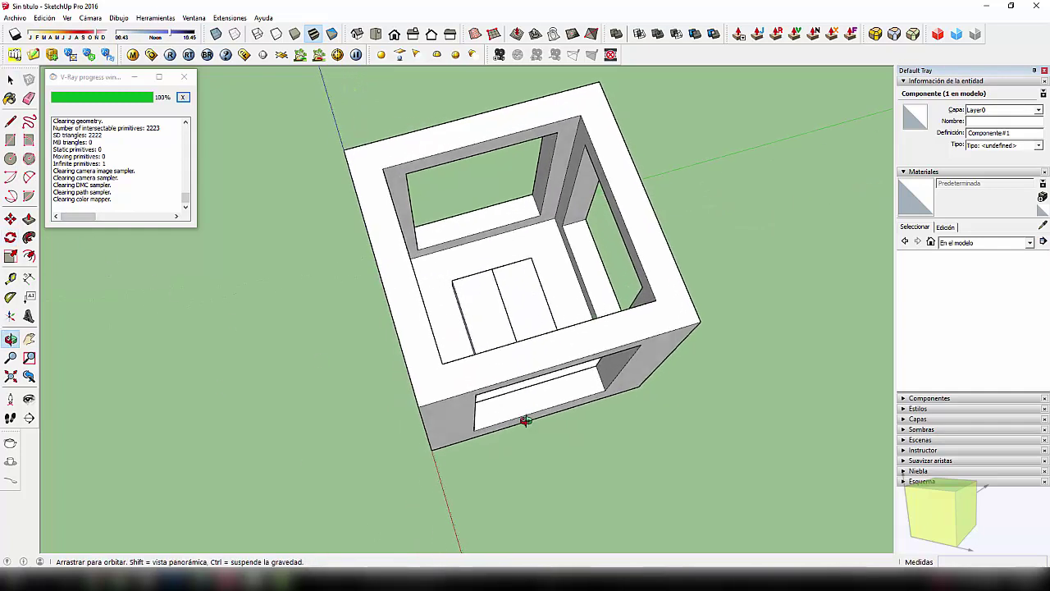
Rotate-copy the panel 90° about the floor centre three times to fill every side.
key(q)
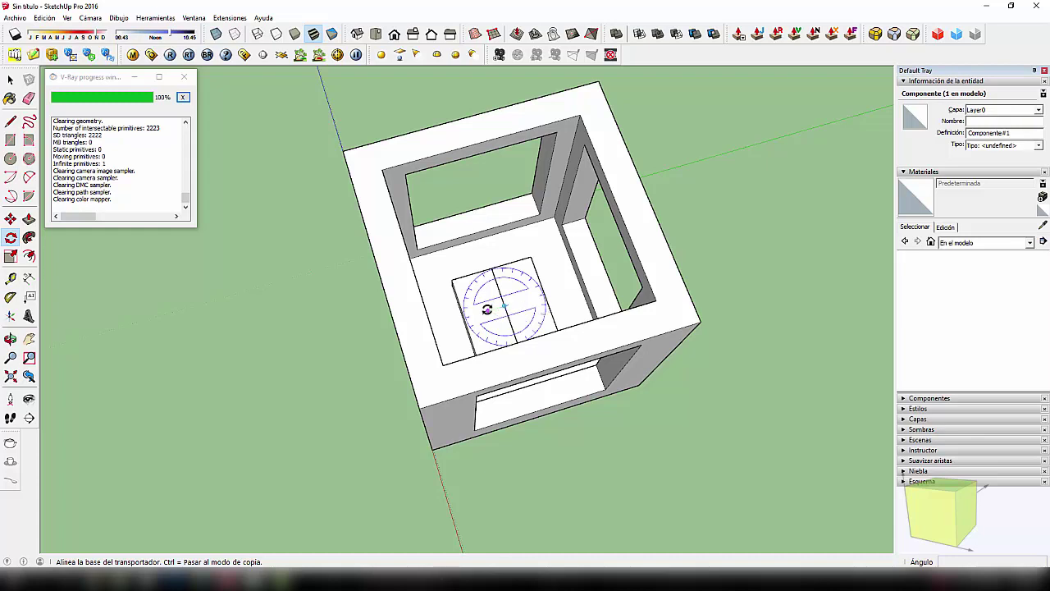
click(504, 304)
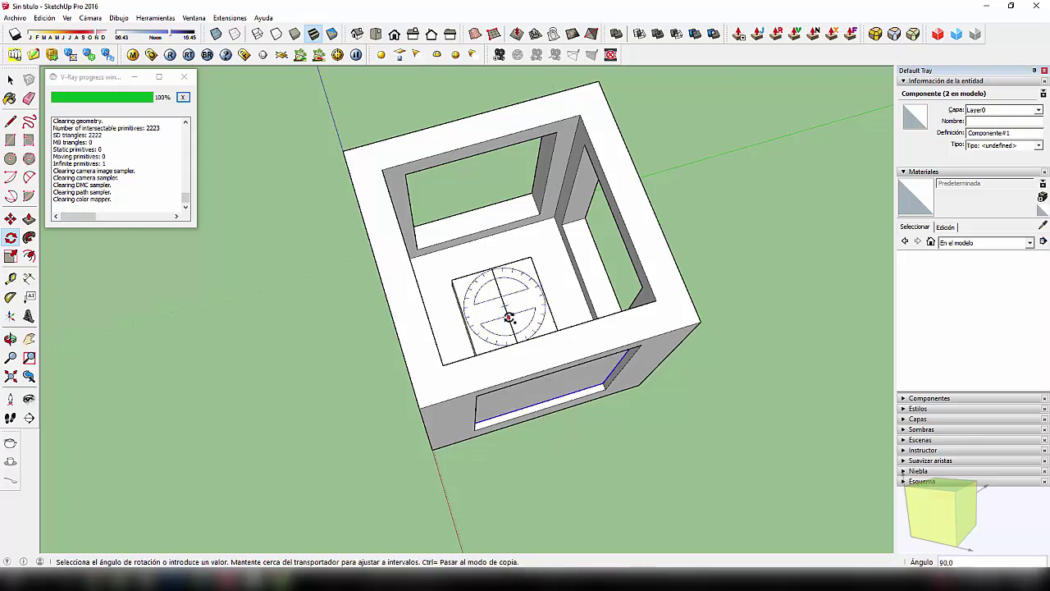
right_click(508, 319)
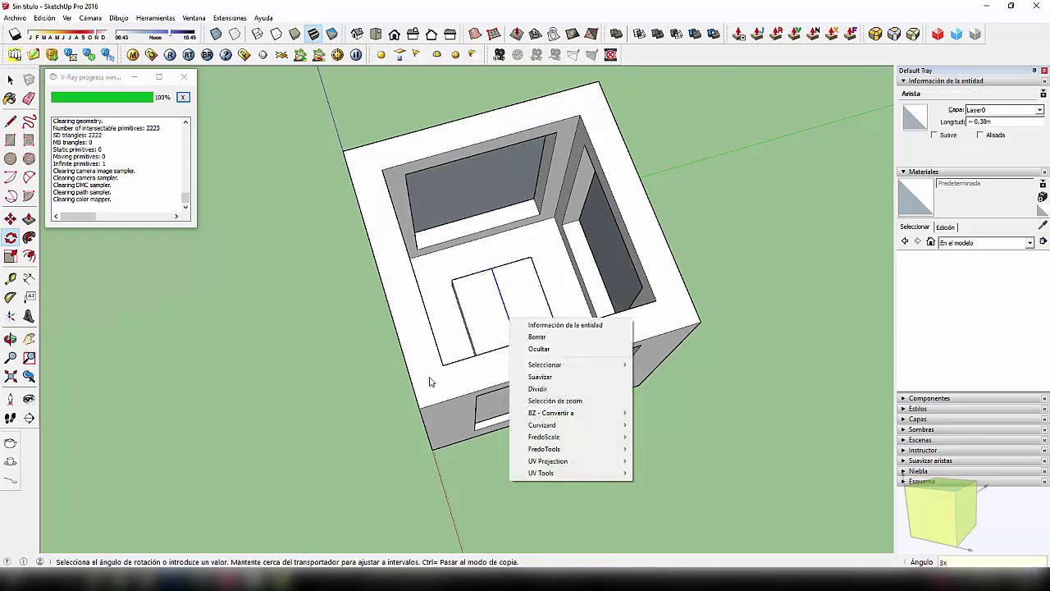
key(Escape)
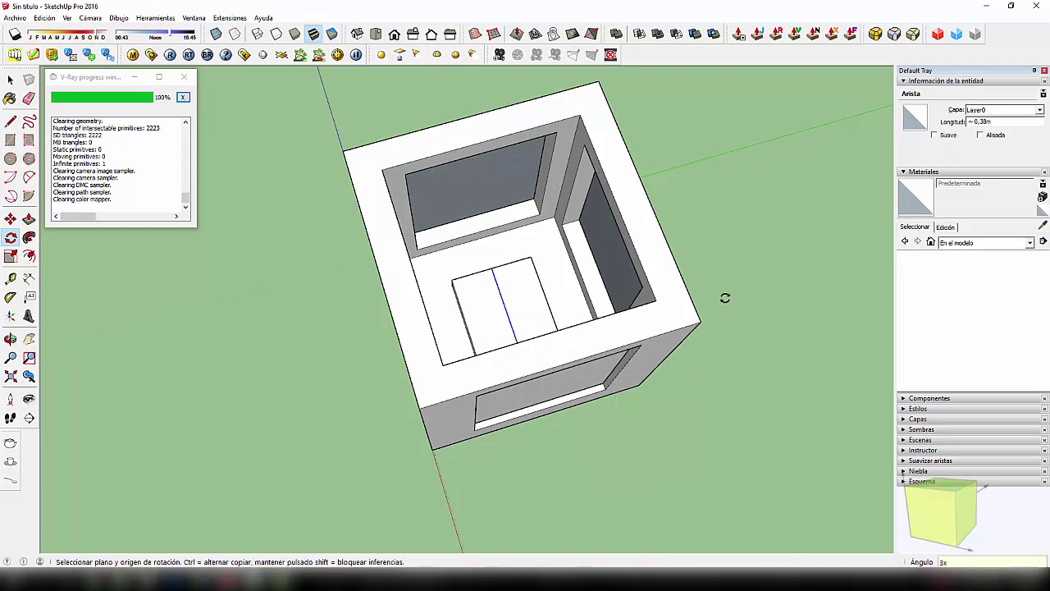
middle_drag(469, 304, 650, 110)
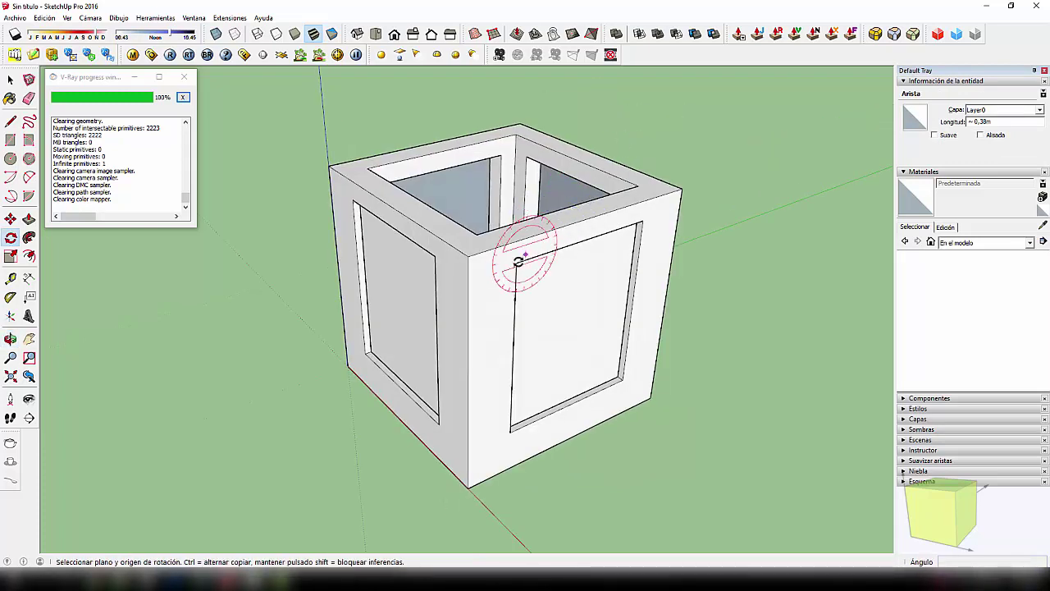
middle_drag(521, 263, 555, 347)
middle_drag(581, 263, 527, 368)
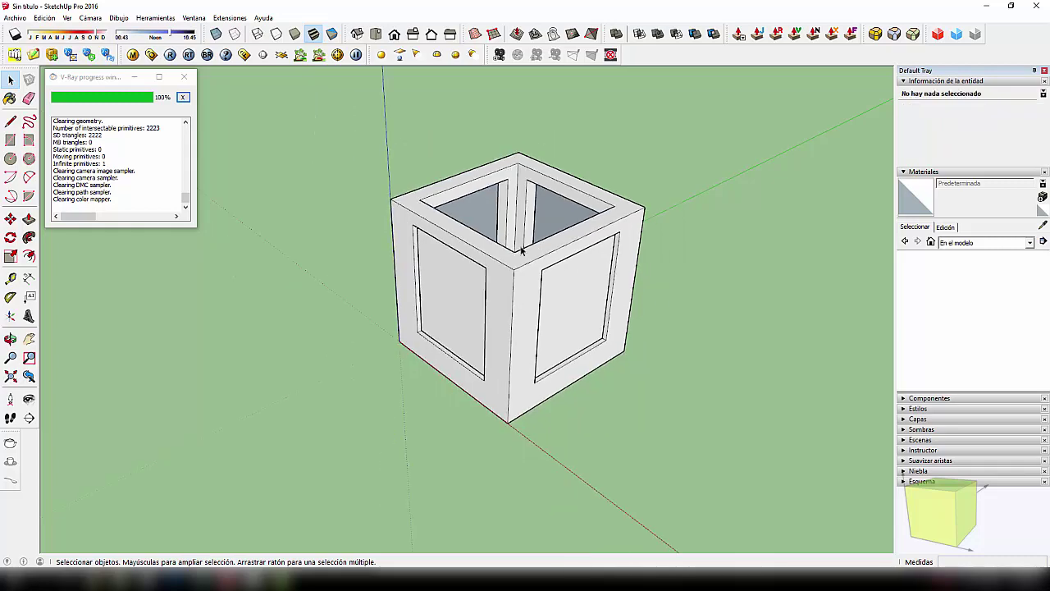
scroll(534, 323, up, 3)
scroll(530, 347, up, 2)
scroll(529, 347, up, 3)
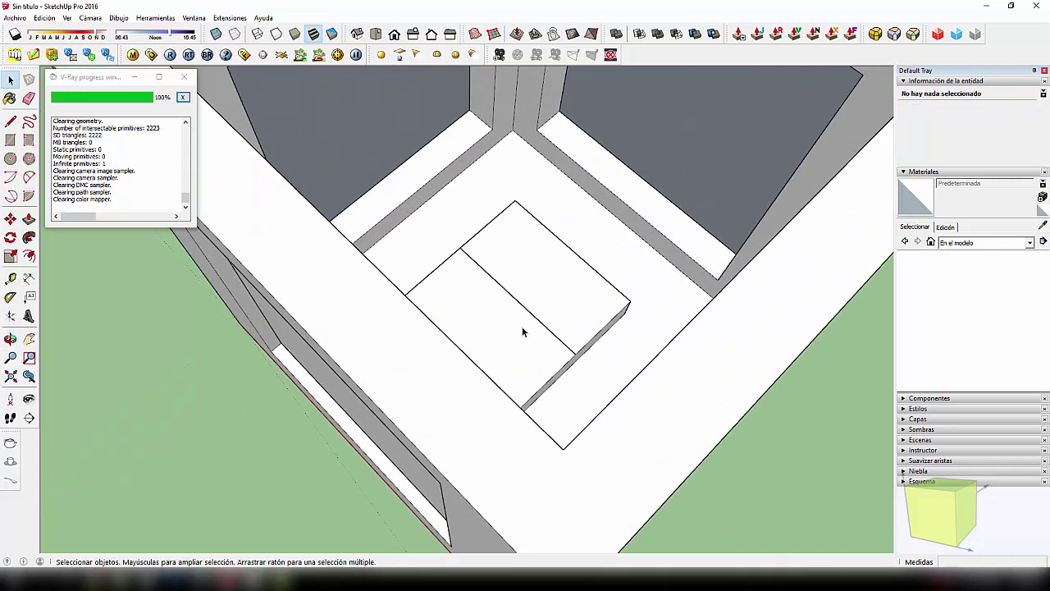
Draw a circle at the floor centre and erase the stray edge across it.
key(c)
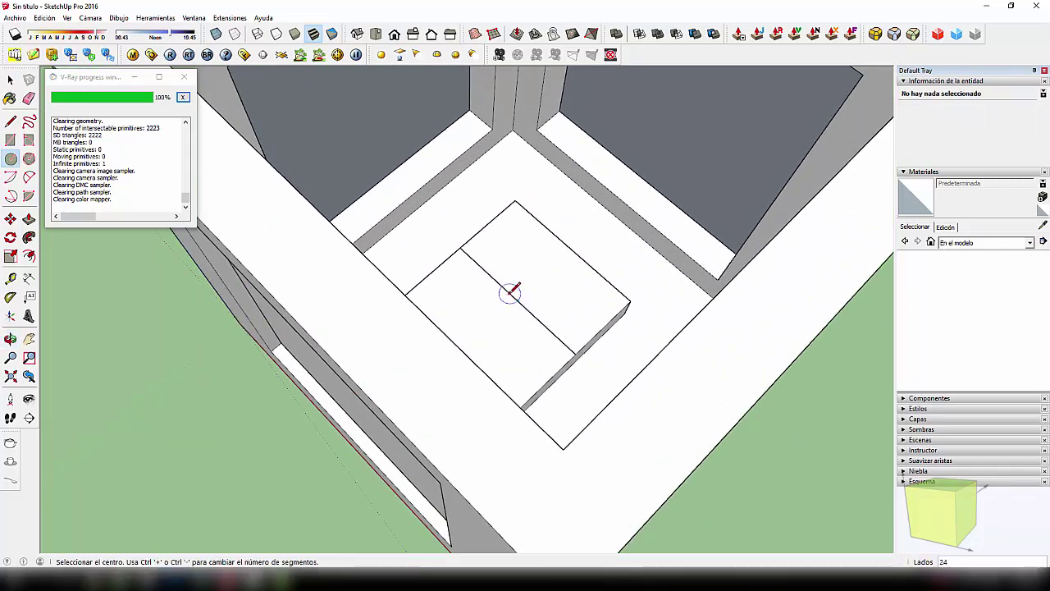
click(515, 298)
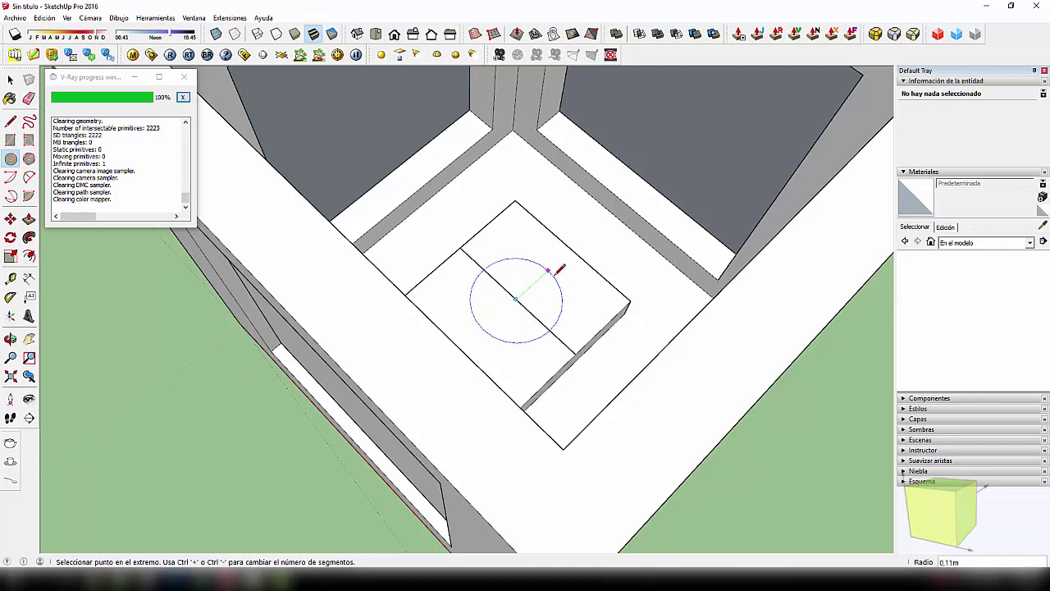
click(562, 270)
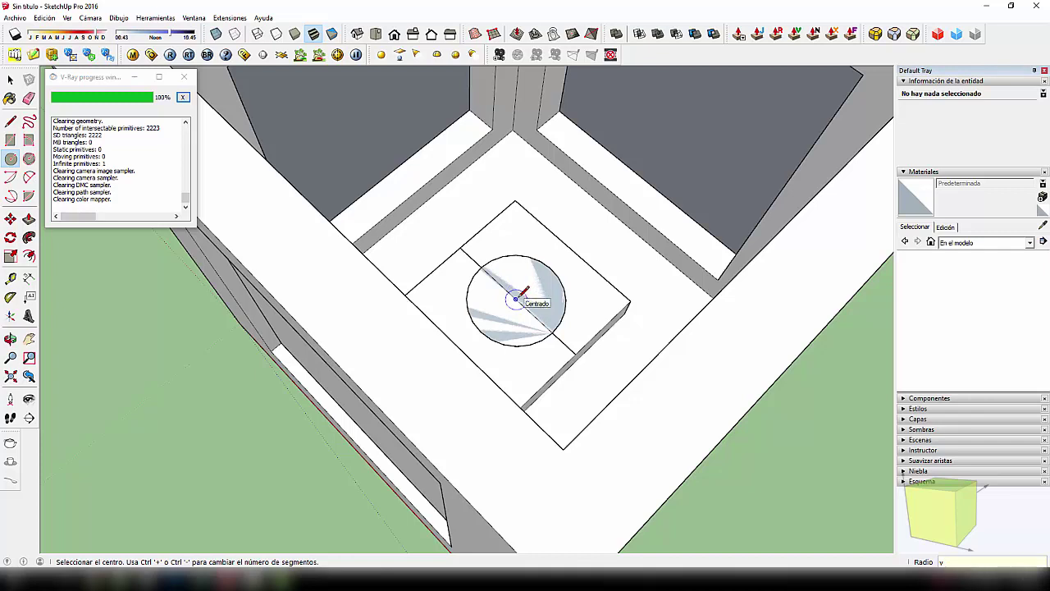
click(515, 298)
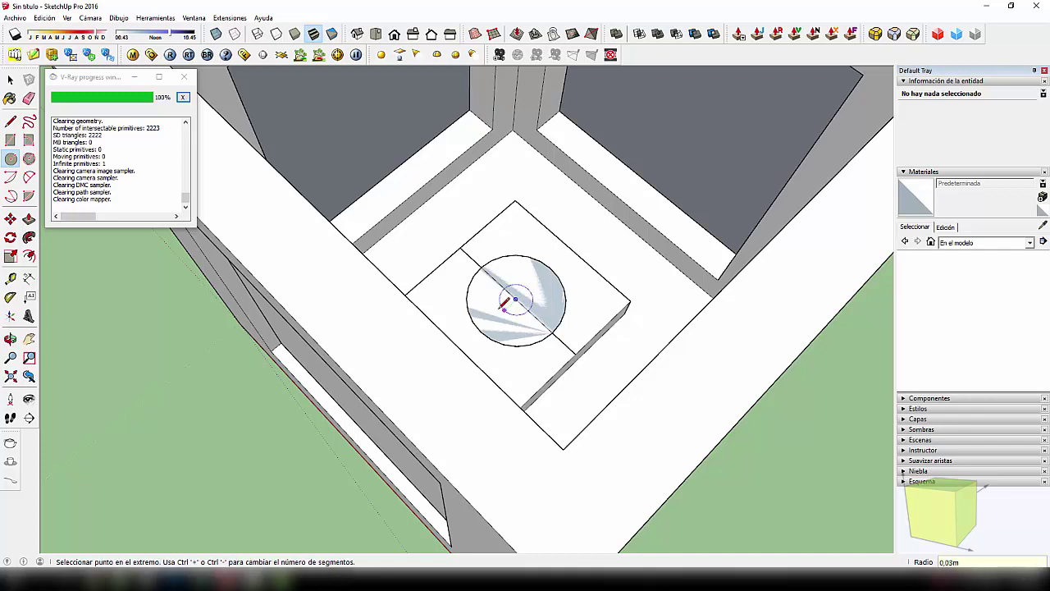
key(e)
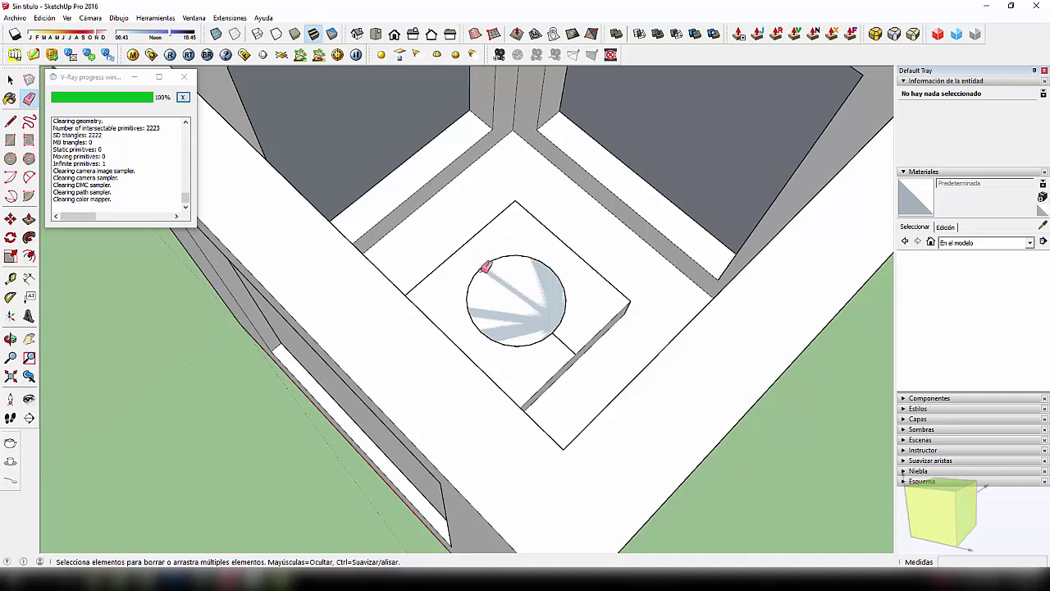
click(578, 334)
mouse_move(578, 335)
middle_down()
mouse_move(563, 298)
mouse_move(547, 320)
mouse_move(530, 304)
middle_up()
Push/Pull the circle face upward into a tall cylinder.
key(space)
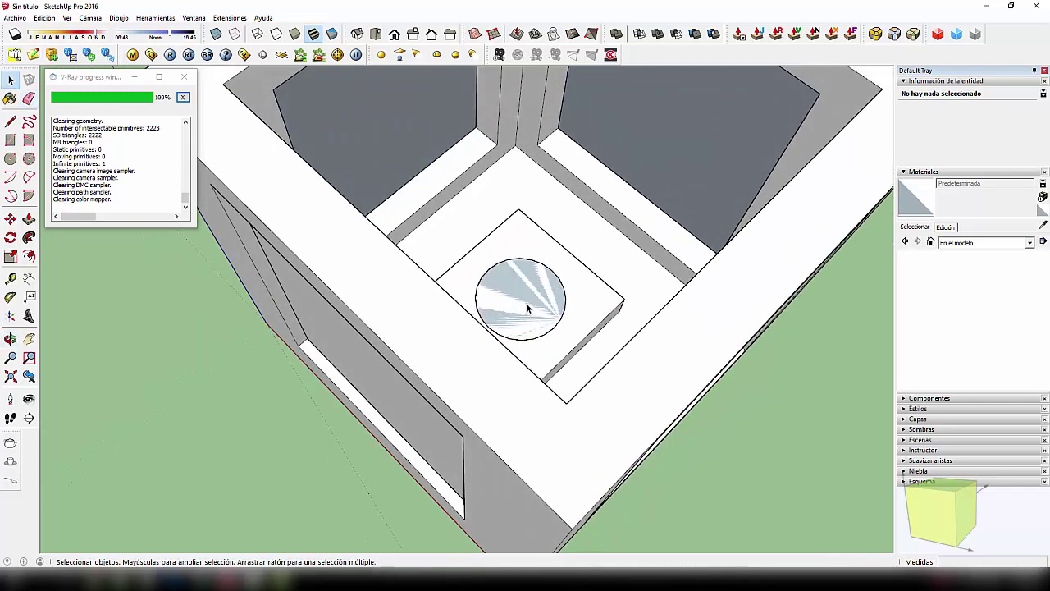
click(527, 299)
key(p)
click(527, 299)
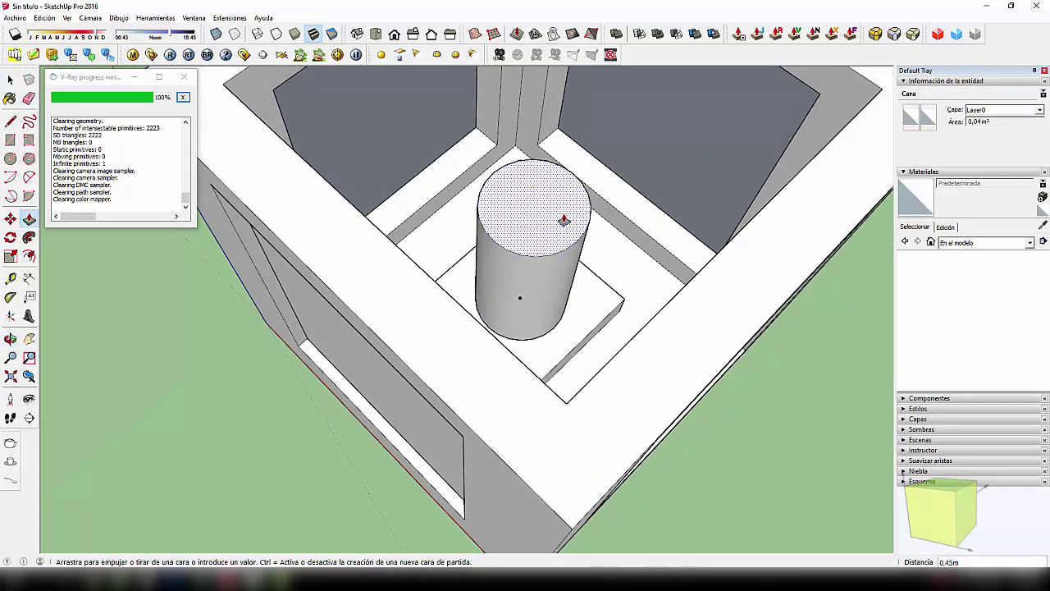
mouse_move(563, 218)
middle_down()
mouse_move(563, 271)
mouse_move(672, 129)
middle_up()
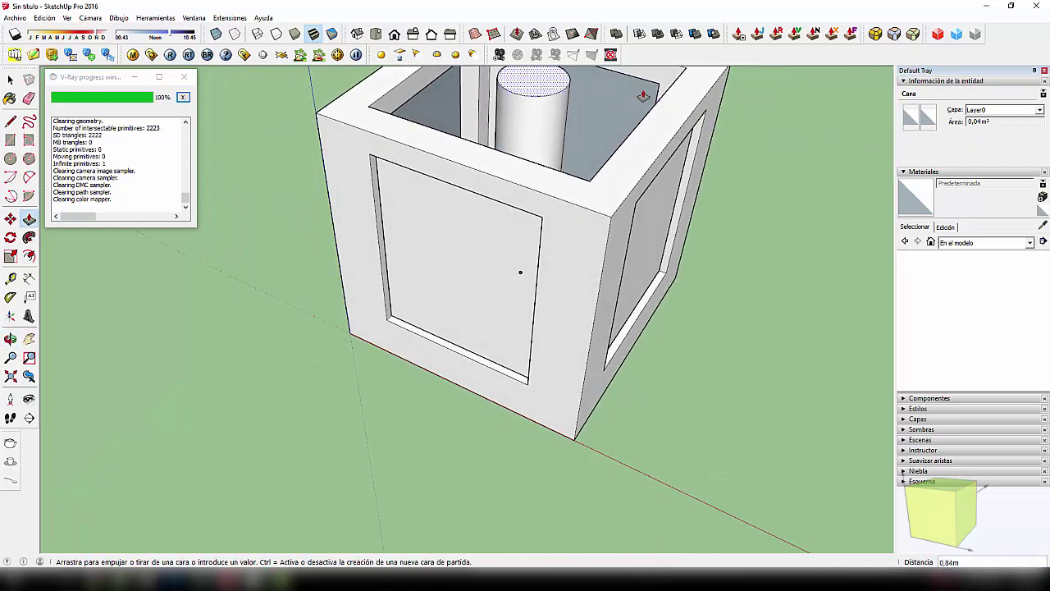
click(659, 88)
mouse_move(605, 159)
middle_down()
mouse_move(468, 235)
mouse_move(614, 188)
middle_up()
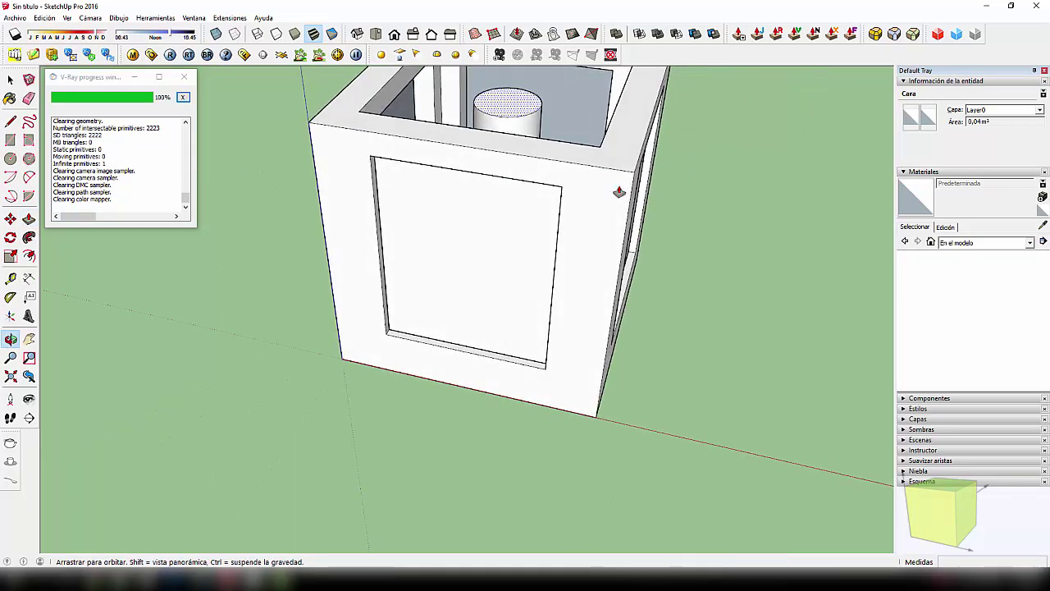
mouse_move(583, 140)
middle_down()
mouse_move(466, 331)
mouse_move(471, 315)
mouse_move(478, 342)
mouse_move(494, 309)
middle_up()
key(space)
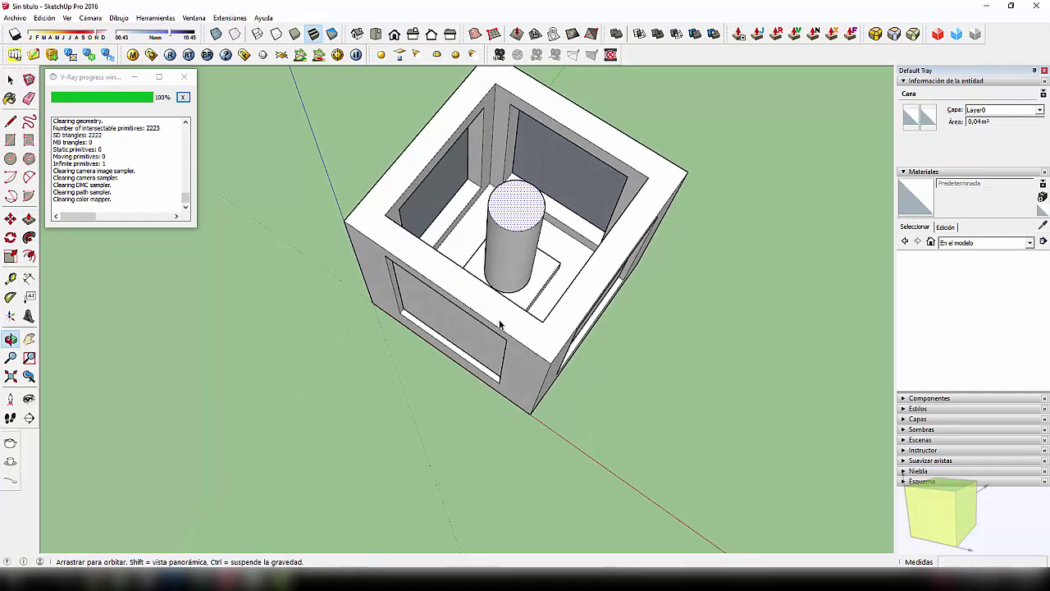
Hide the frame group with Ocultar and inspect the cylinder and panels.
right_click(538, 300)
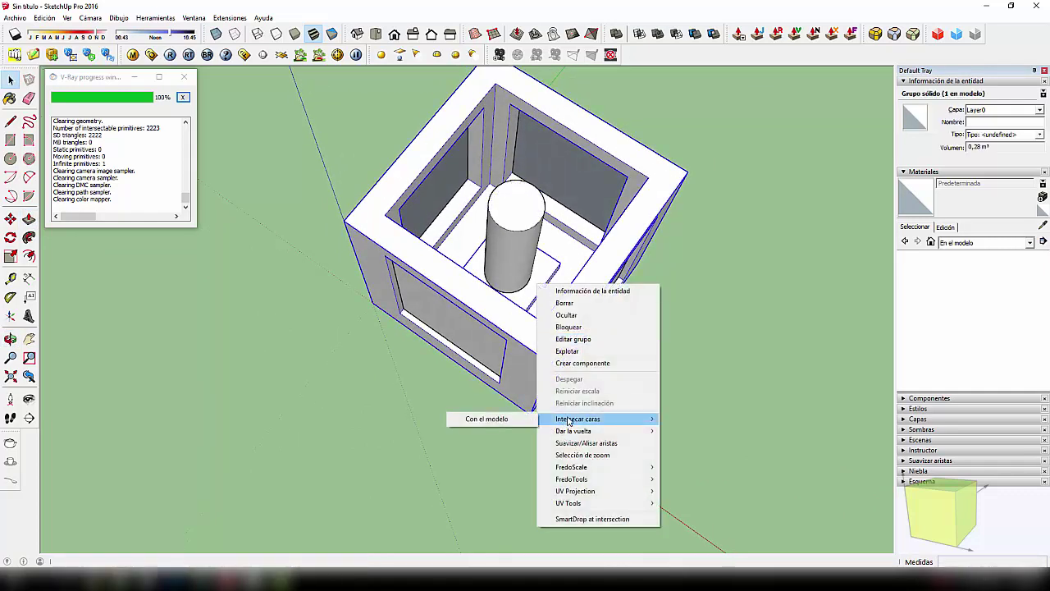
click(577, 316)
mouse_move(539, 345)
middle_down()
mouse_move(462, 124)
mouse_move(523, 363)
middle_up()
click(522, 364)
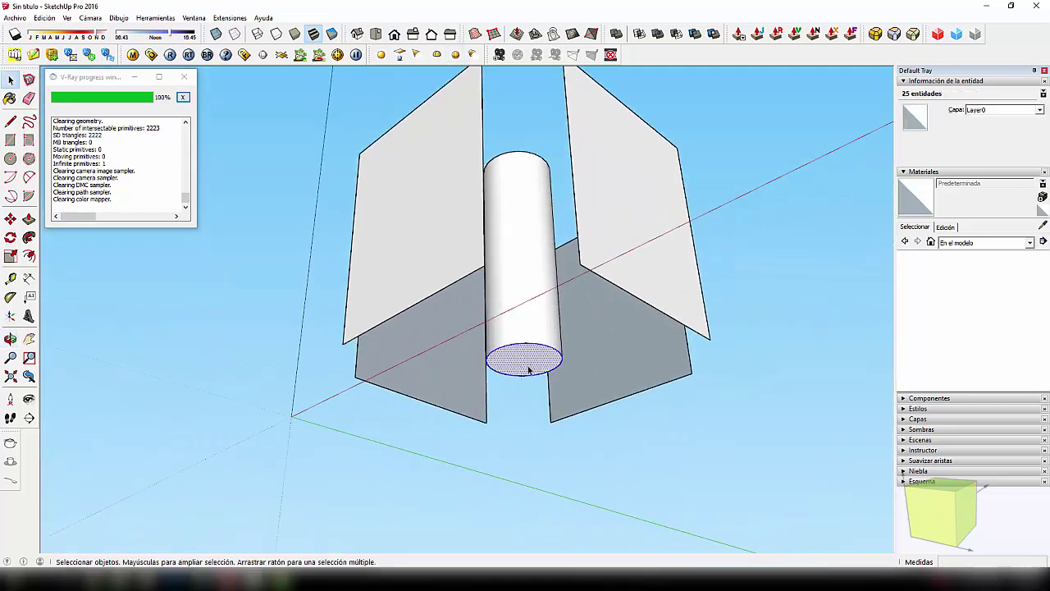
click(525, 381)
middle_drag(785, 472, 545, 377)
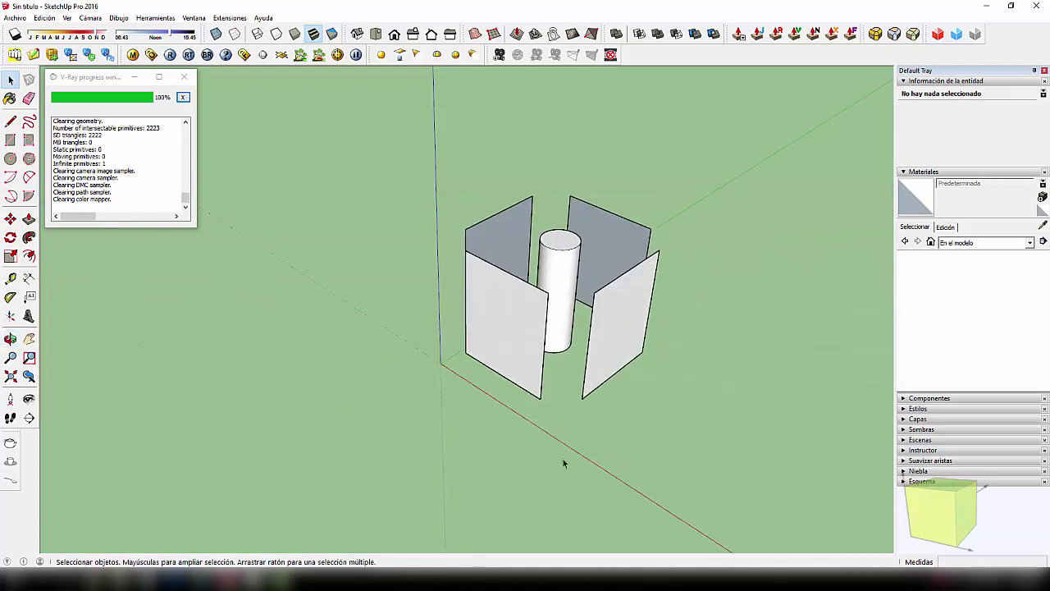
mouse_move(563, 462)
middle_down()
mouse_move(487, 418)
mouse_move(468, 437)
middle_up()
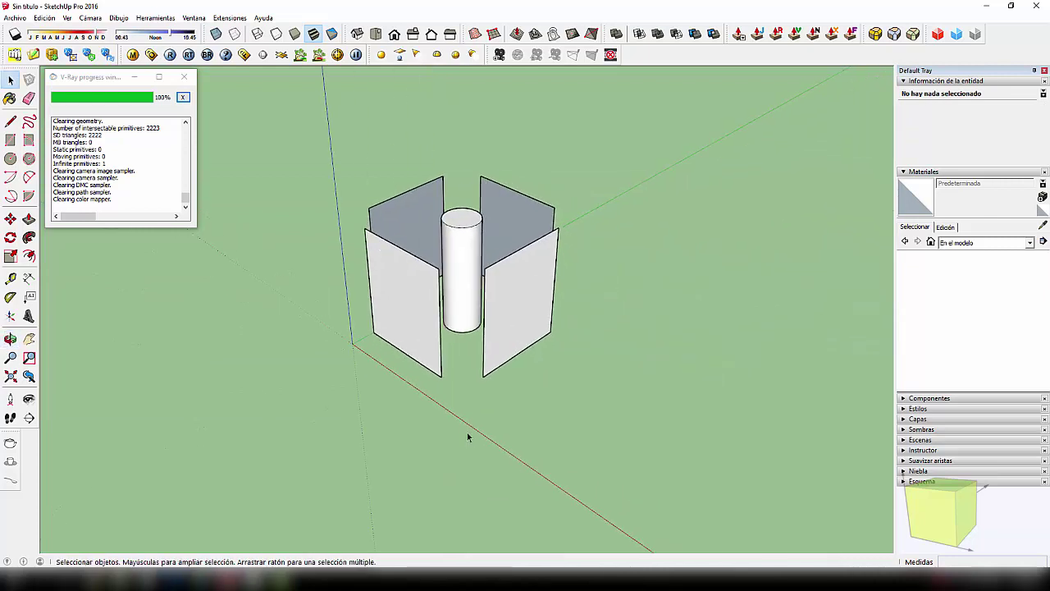
Show all hidden geometry via Edición > Mostrar > Todas, then select and right-click the whole lantern.
click(45, 17)
mouse_move(30, 174)
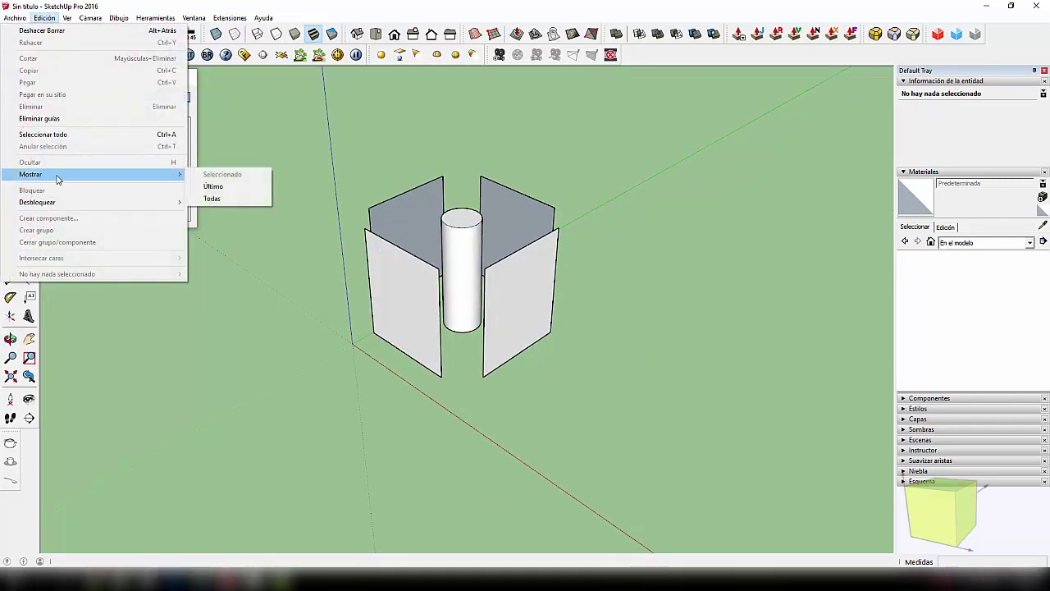
click(223, 201)
mouse_move(348, 292)
middle_down()
mouse_move(511, 276)
mouse_move(375, 288)
mouse_move(421, 310)
middle_up()
scroll(434, 317, down, 2)
scroll(434, 317, down, 2)
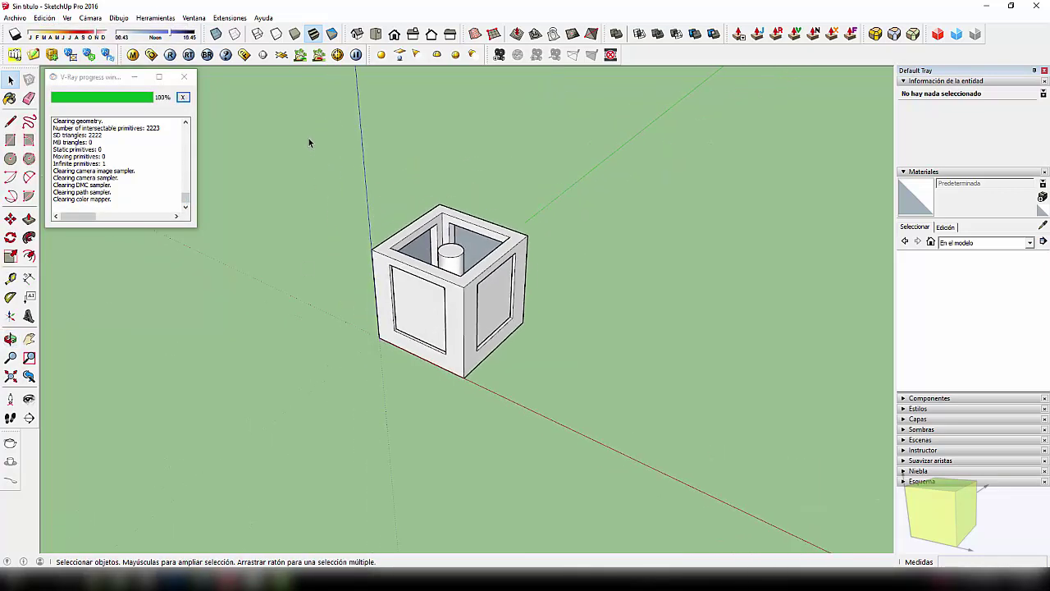
drag(309, 137, 710, 485)
right_click(465, 315)
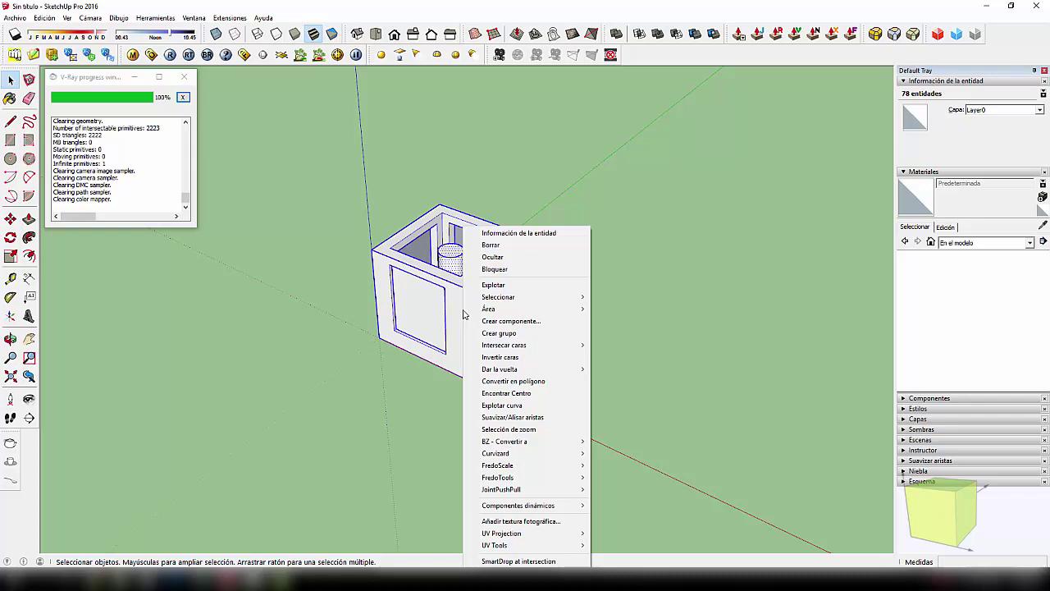
mouse_move(525, 309)
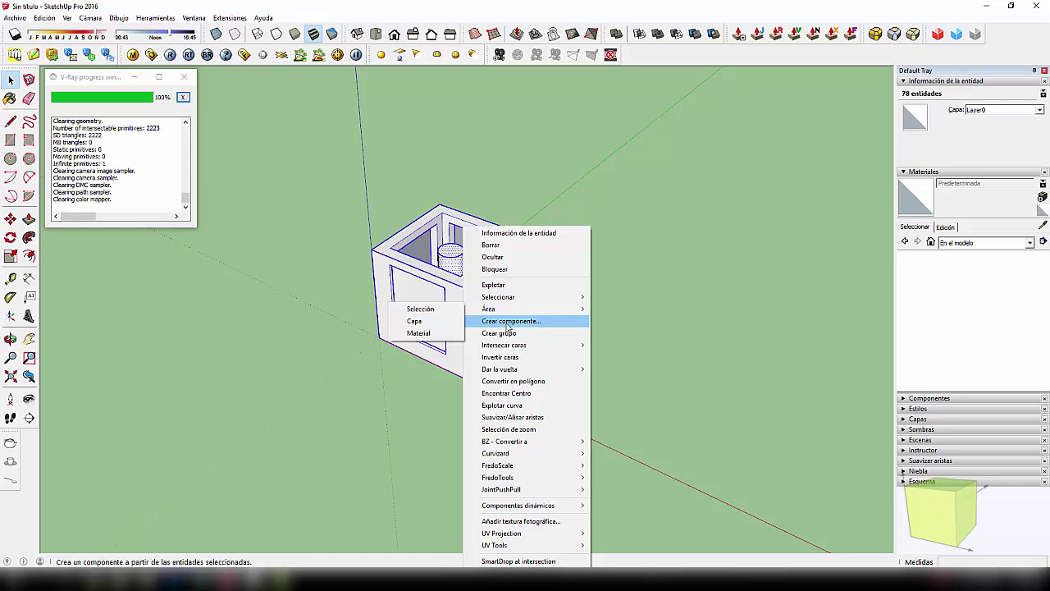
Make the framed cube lantern a component and place a first copy to the right.
click(509, 321)
click(540, 367)
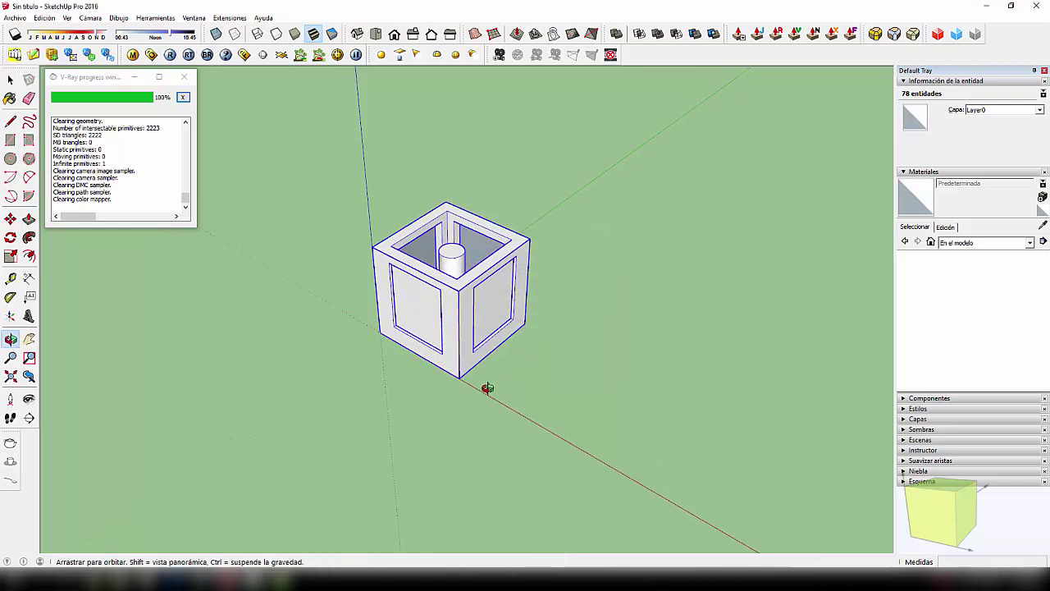
key(m)
ctrl+drag(453, 396, 680, 350)
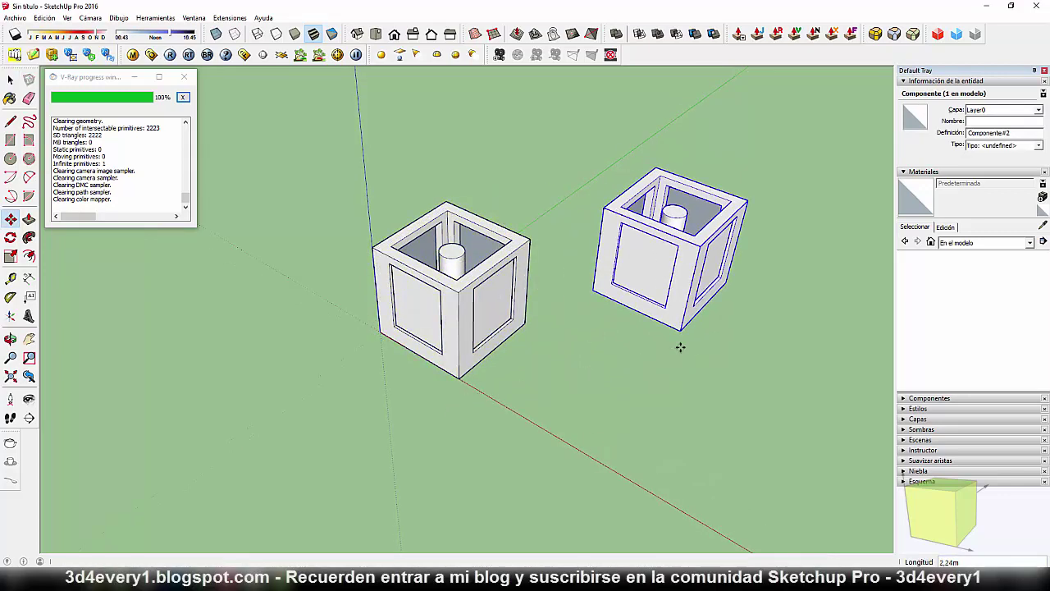
Scatter more lantern copies around the origin until twelve instances stand on the ground.
ctrl+click(687, 364)
click(540, 198)
scroll(558, 321, down, 4)
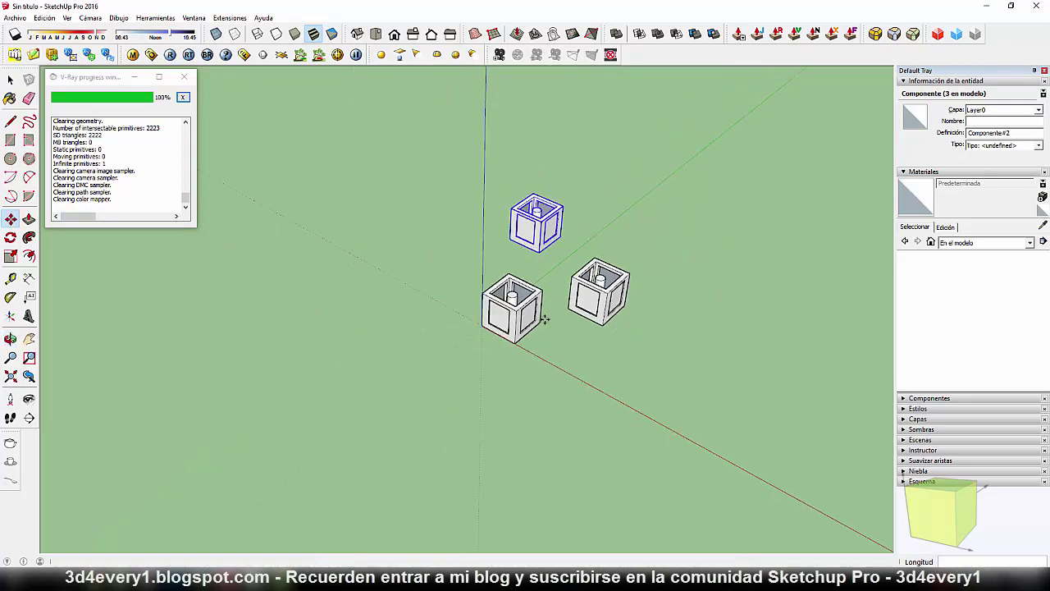
scroll(558, 320, down, 2)
mouse_move(556, 265)
ctrl+mouse_down()
mouse_move(740, 299)
mouse_move(591, 224)
ctrl+mouse_up()
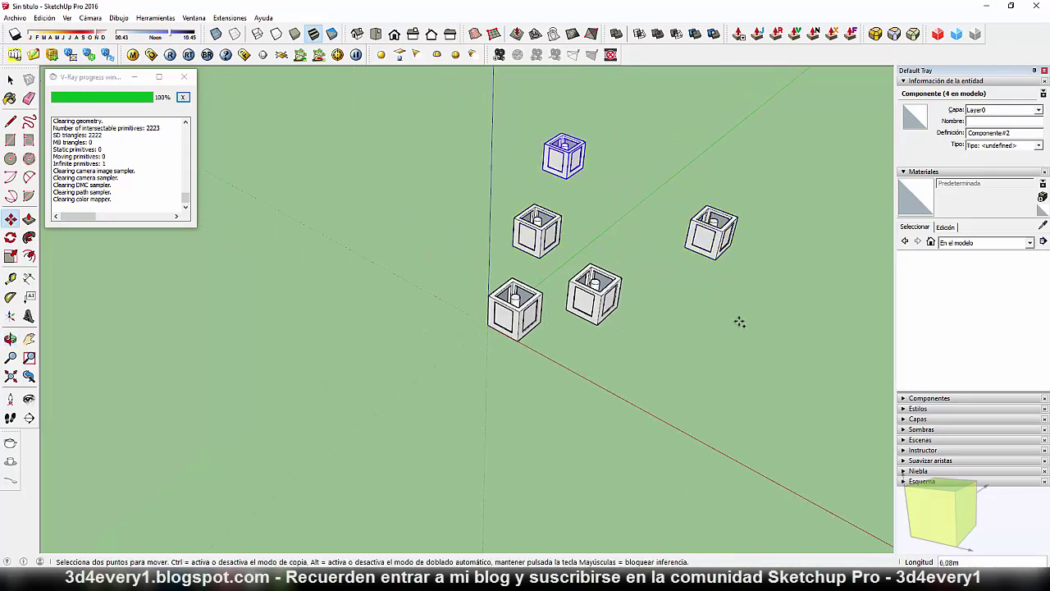
mouse_move(739, 320)
ctrl+mouse_down()
mouse_move(704, 401)
mouse_move(813, 430)
ctrl+mouse_up()
mouse_move(771, 393)
ctrl+mouse_down()
mouse_move(725, 387)
mouse_move(708, 286)
mouse_move(764, 312)
mouse_move(786, 340)
mouse_move(699, 293)
mouse_move(514, 356)
ctrl+mouse_up()
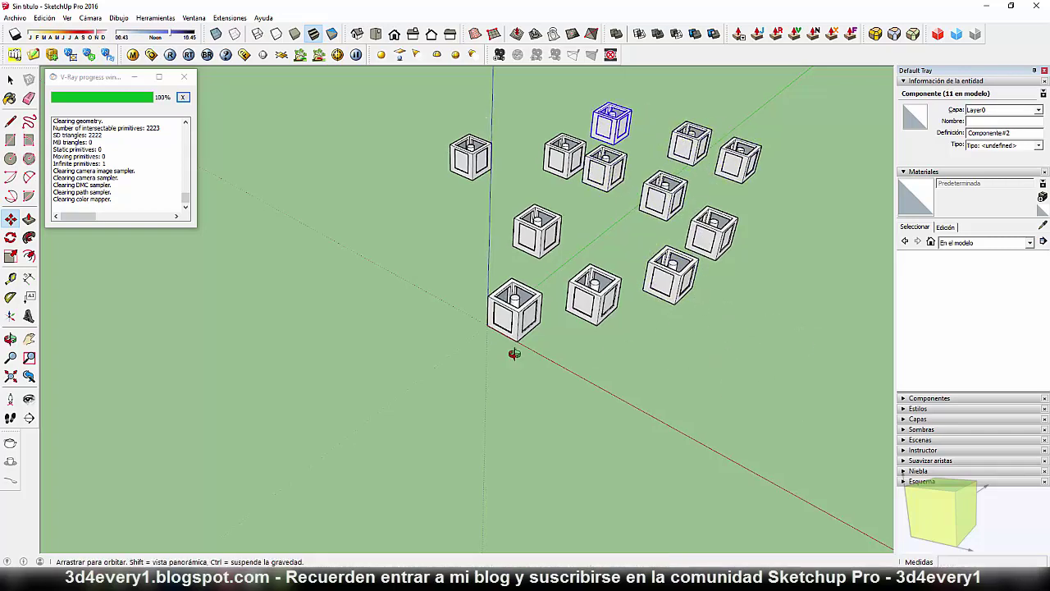
mouse_move(514, 356)
middle_down()
mouse_move(694, 260)
mouse_move(542, 263)
mouse_move(563, 258)
mouse_move(560, 375)
mouse_move(534, 345)
mouse_move(537, 361)
middle_up()
scroll(534, 333, up, 3)
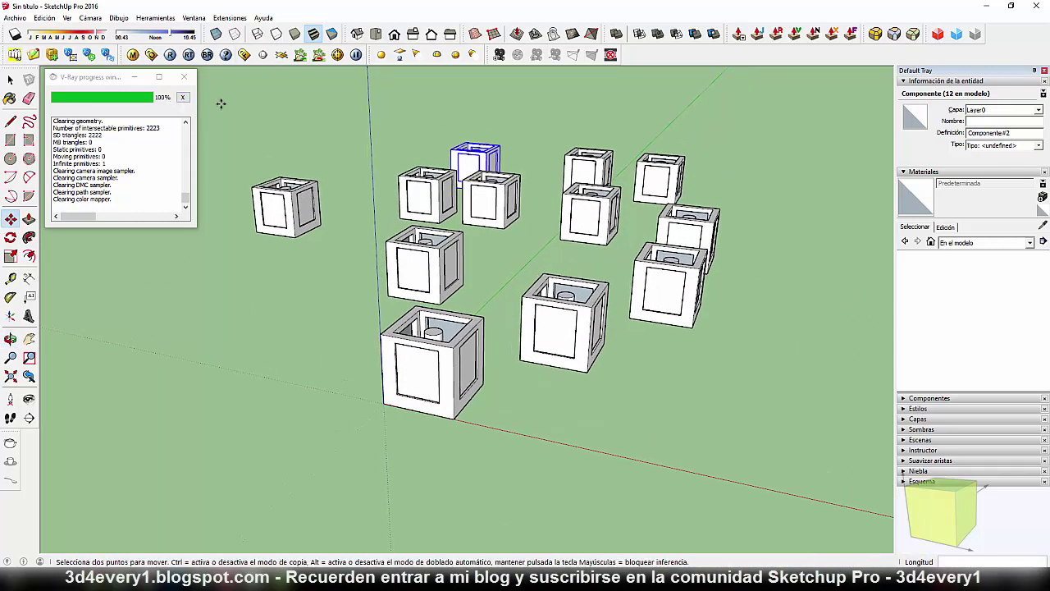
Place a V-Ray Infinite Plane beside the lanterns, then bring up Scene Materials options in the material editor.
key(r)
drag(332, 371, 310, 333)
key(space)
click(332, 361)
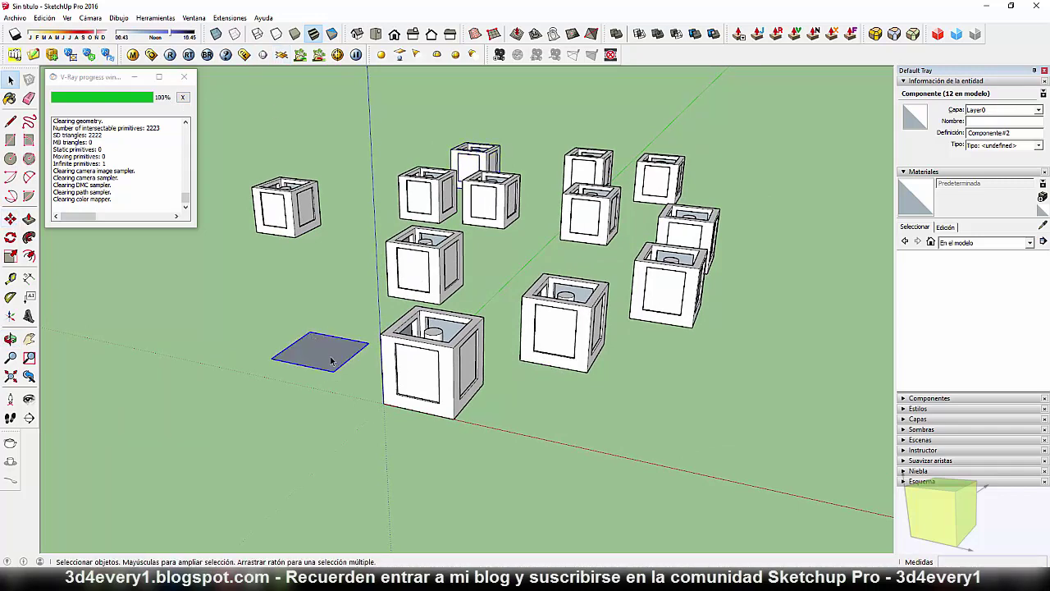
middle_drag(345, 369, 452, 401)
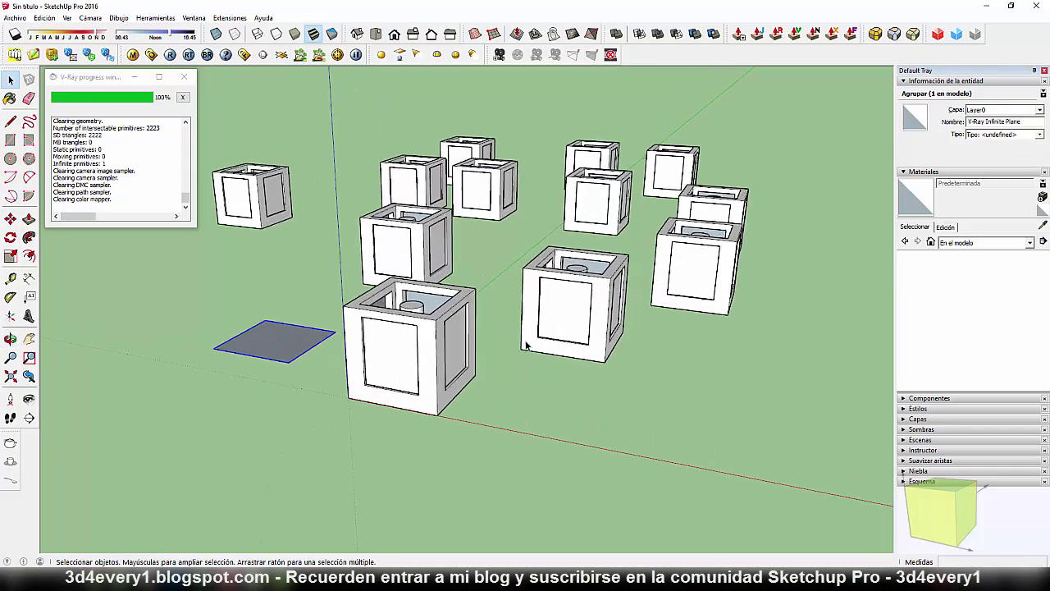
middle_drag(526, 346, 503, 407)
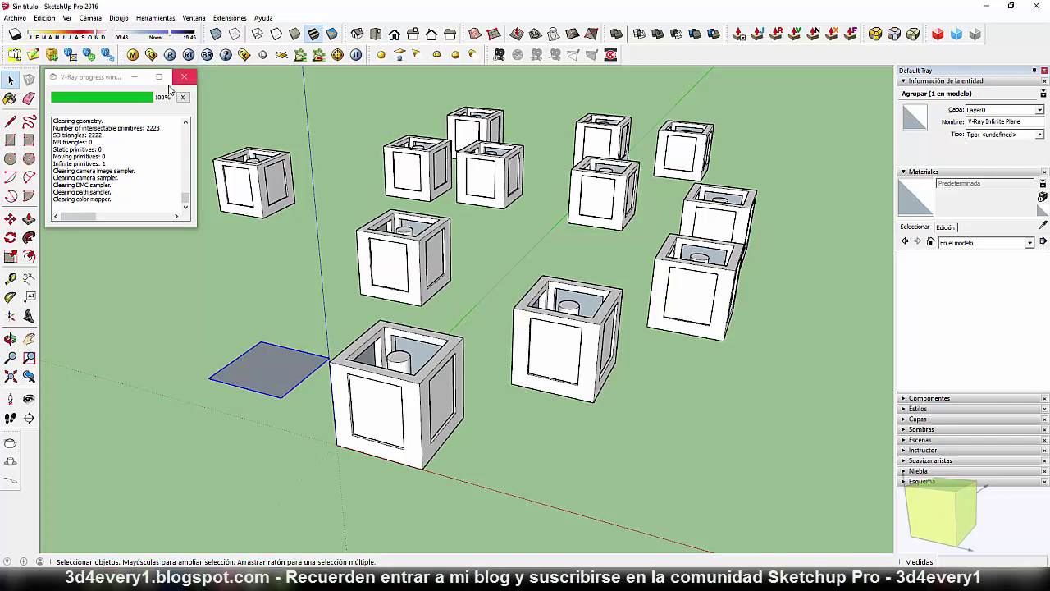
click(132, 54)
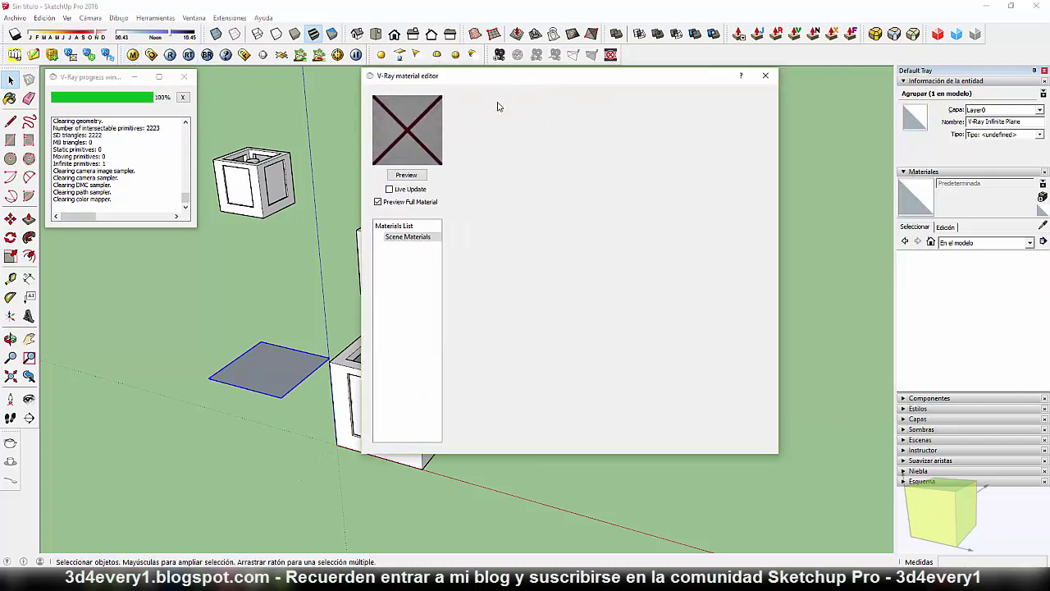
right_click(406, 236)
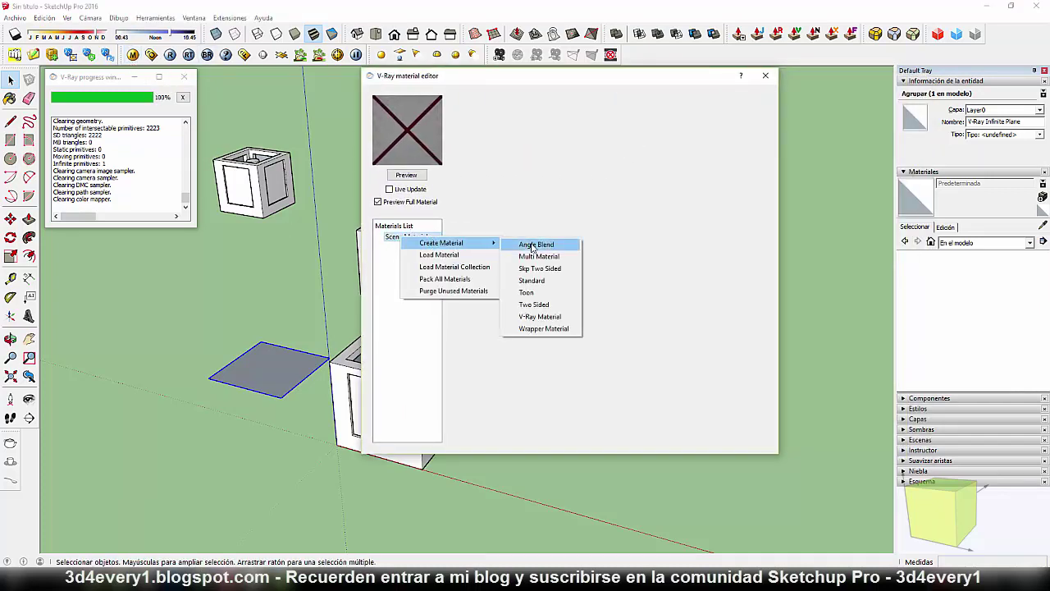
mouse_move(442, 243)
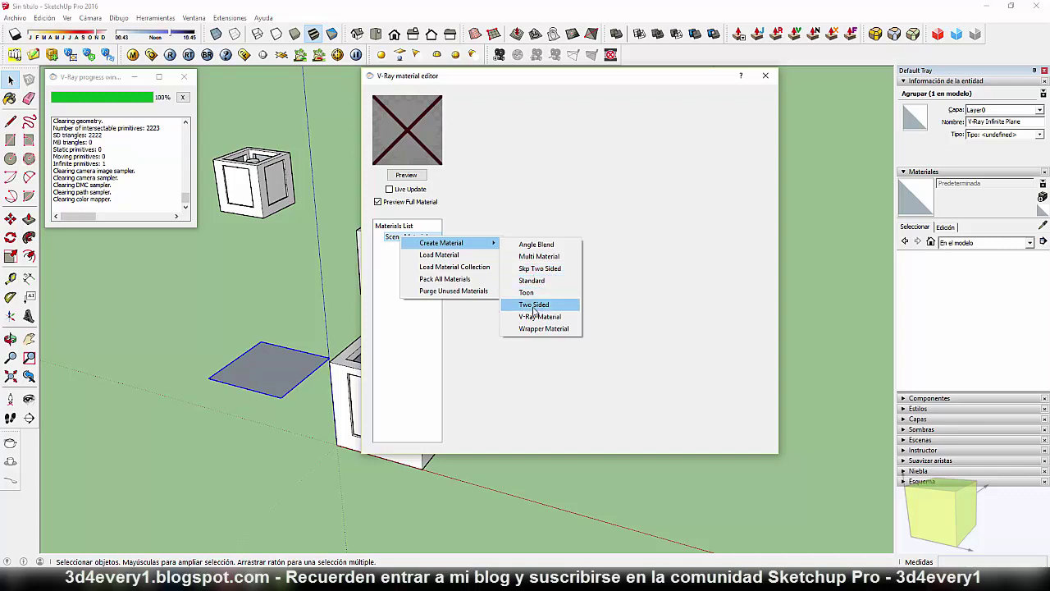
Create a Two Sided V-Ray material with front and back both Claro, moving to its Back field.
click(538, 309)
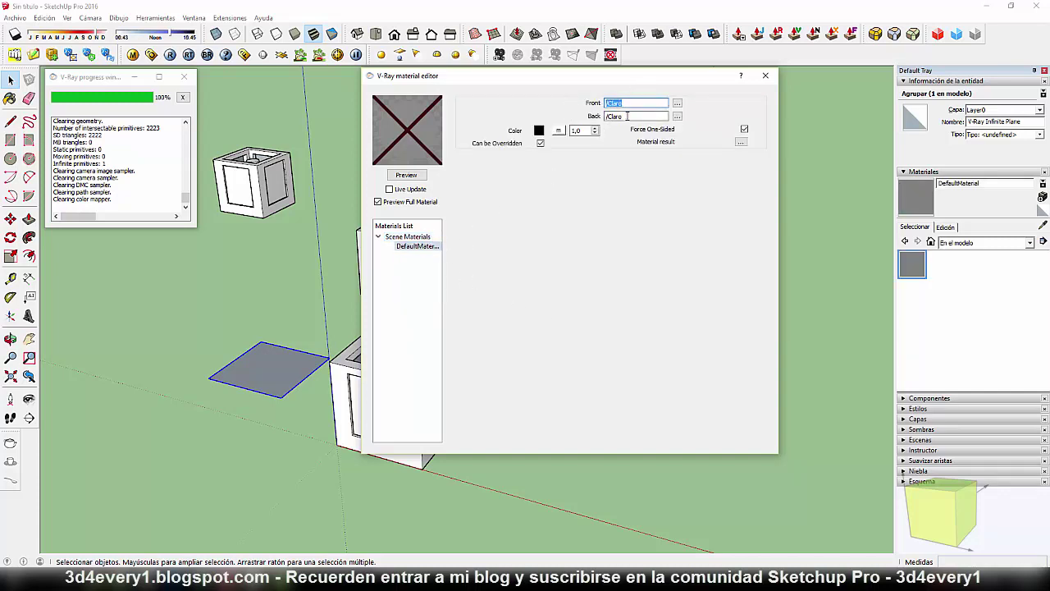
key(Tab)
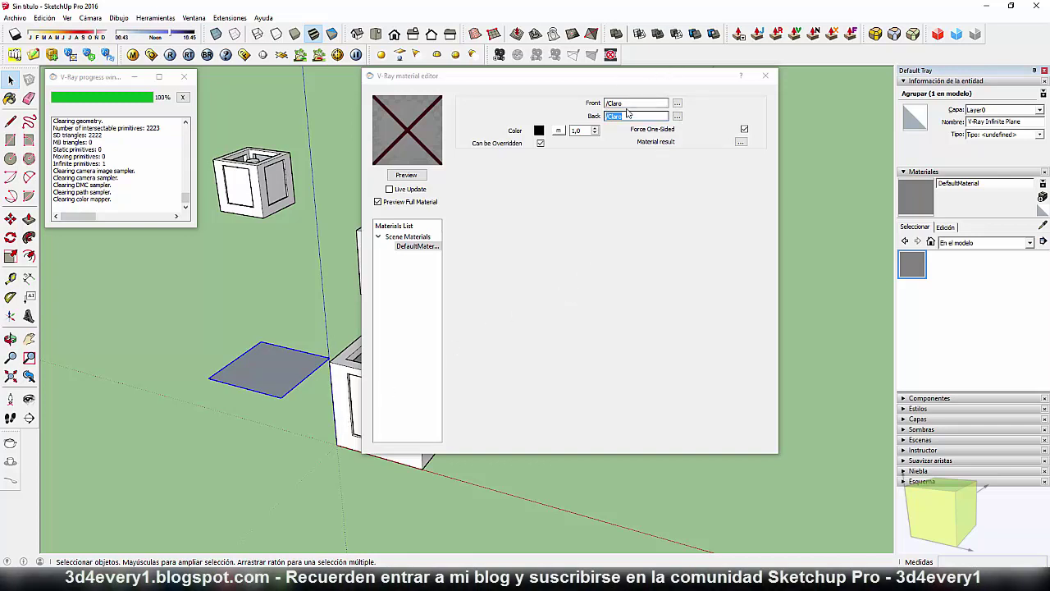
Set DefaultMaterial's colour to mid grey, RGB 129, 129, 129.
click(539, 131)
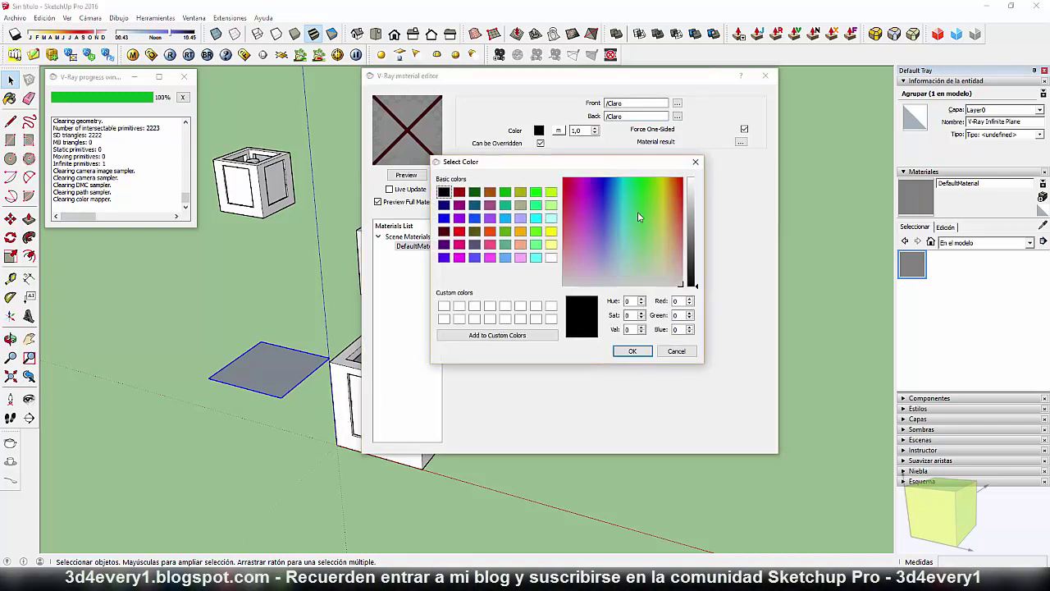
drag(697, 291, 695, 300)
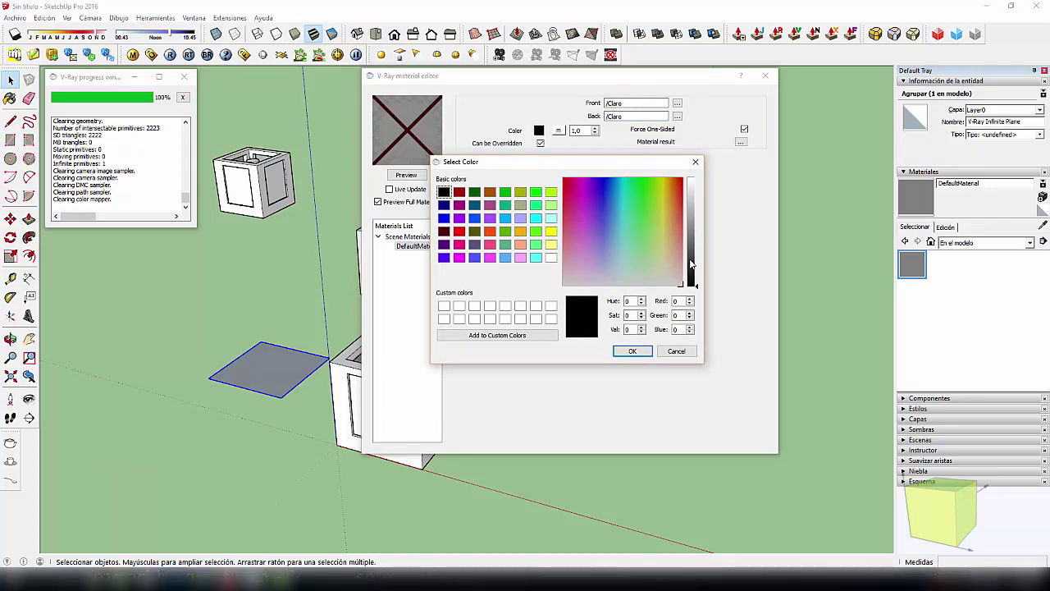
drag(697, 293, 695, 177)
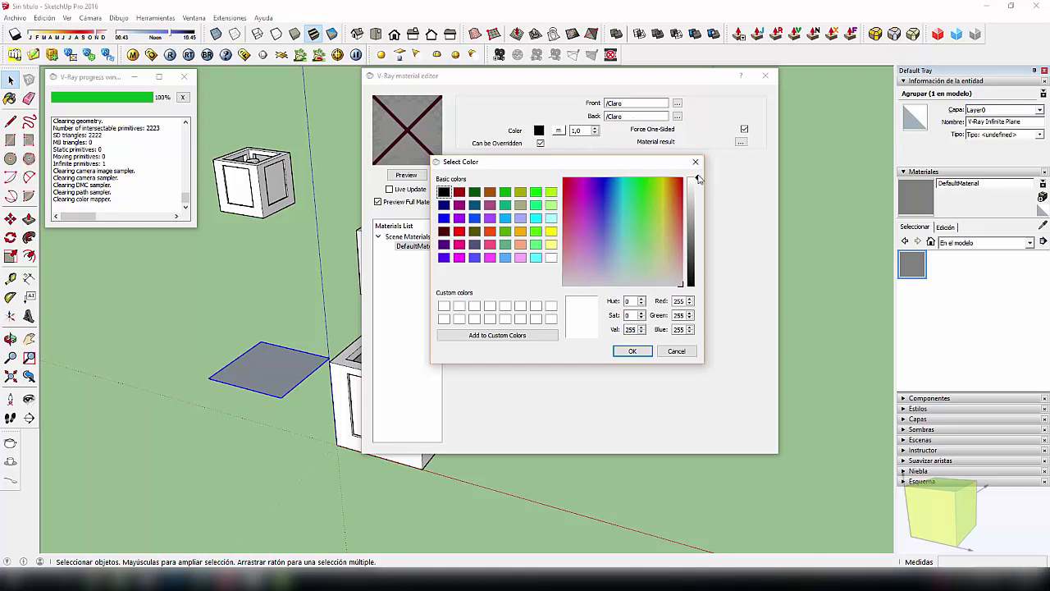
drag(696, 178, 695, 236)
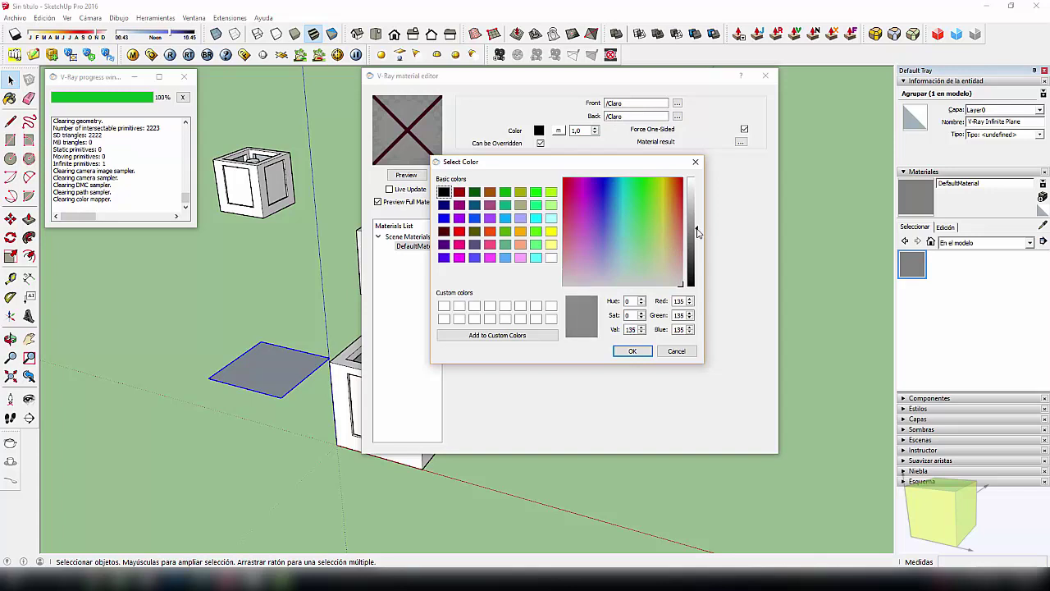
drag(699, 237, 698, 235)
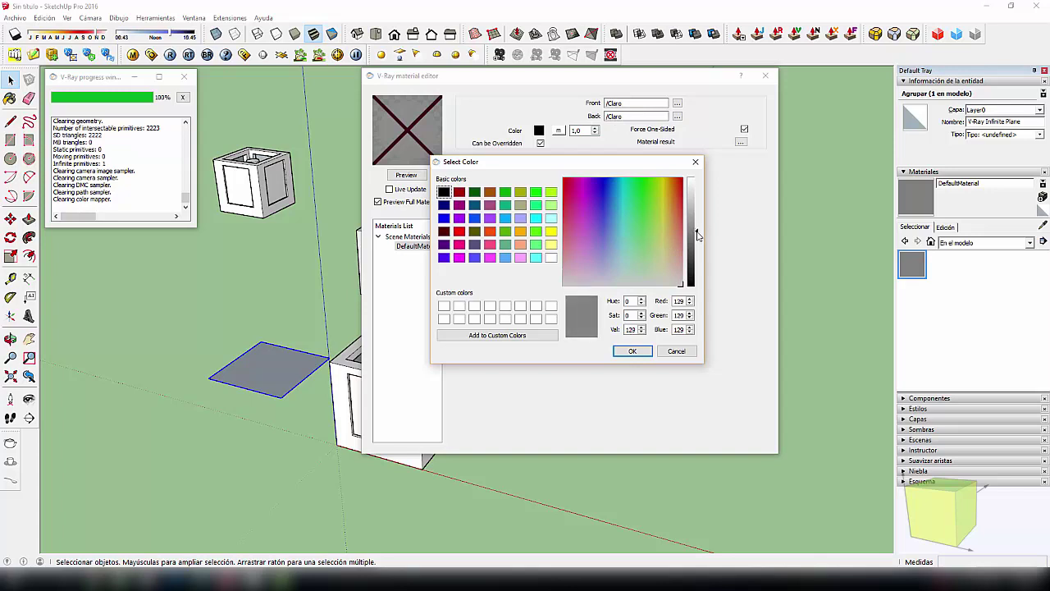
click(639, 358)
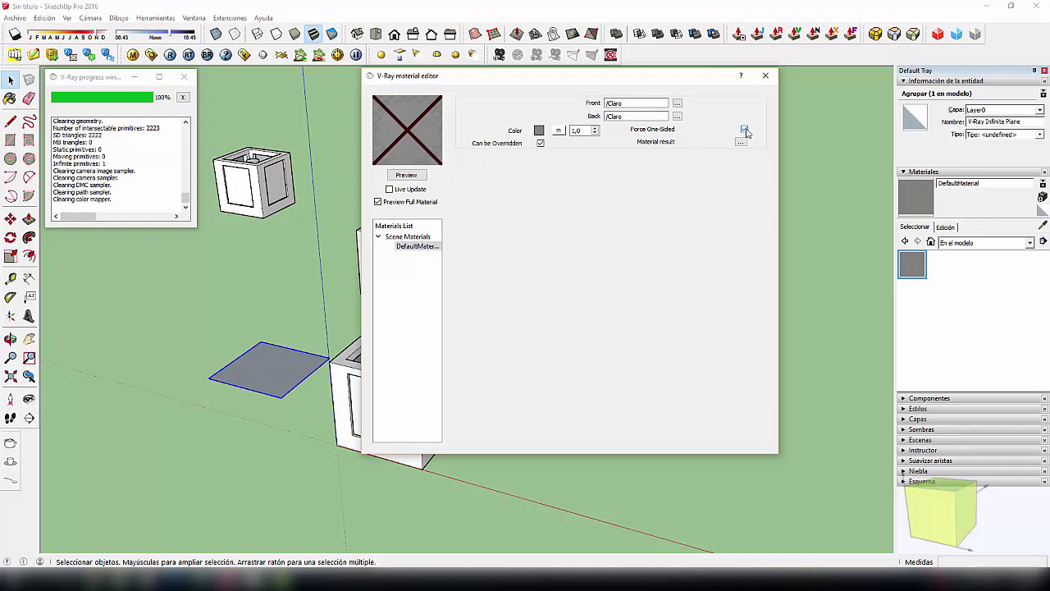
Create another V-Ray material with a pale cream diffuse colour, RGB 230, 230, 210.
right_click(406, 236)
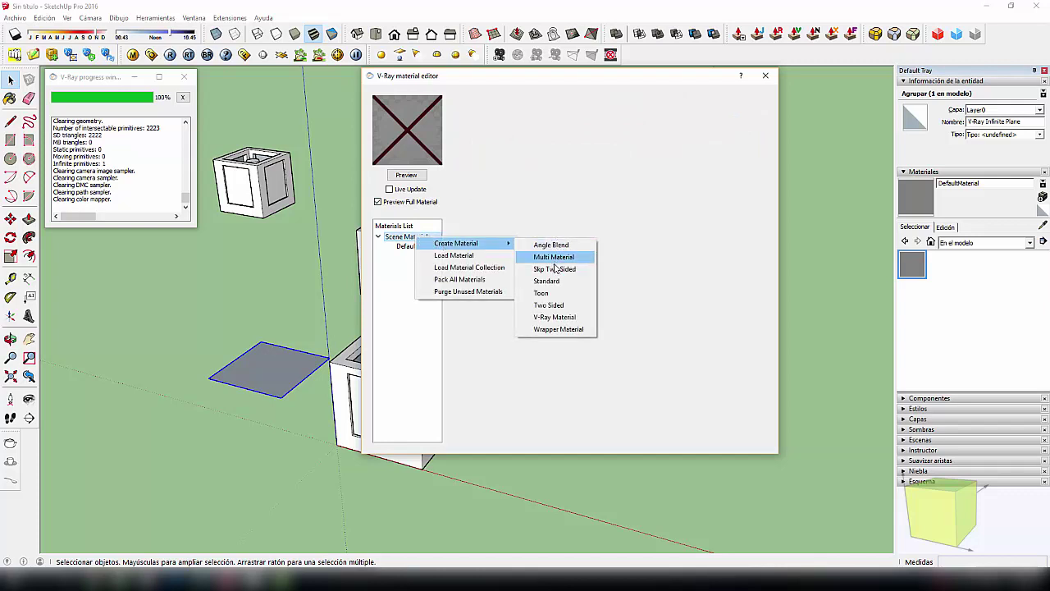
click(553, 286)
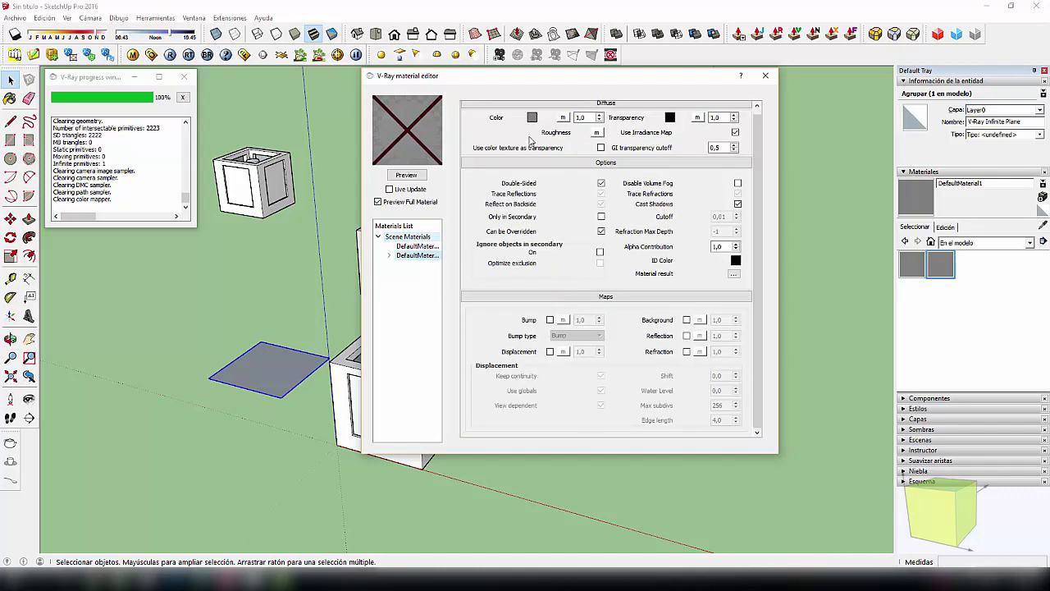
click(533, 118)
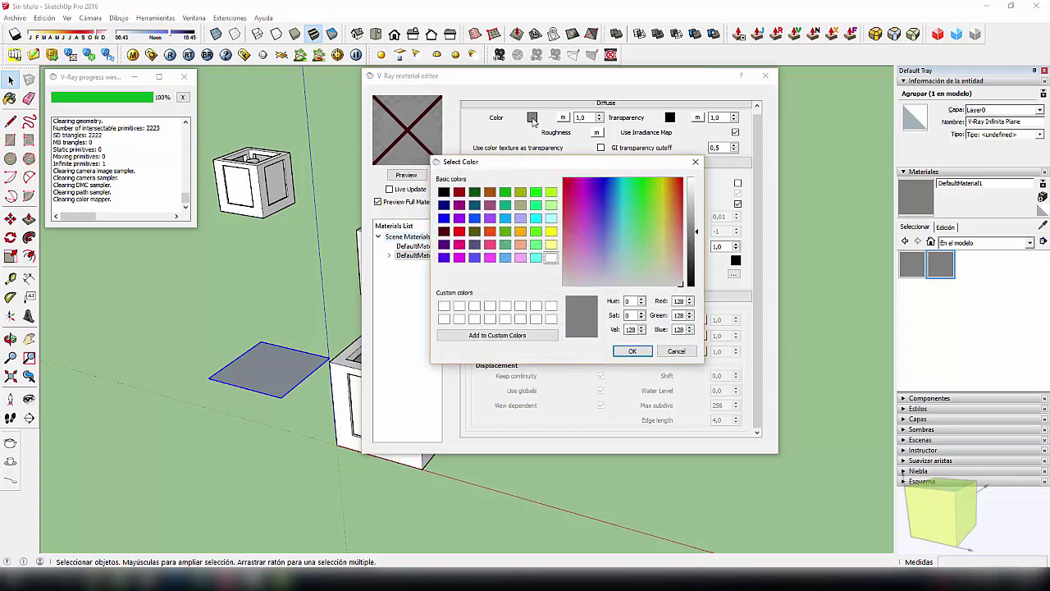
drag(664, 269, 663, 279)
drag(698, 234, 700, 191)
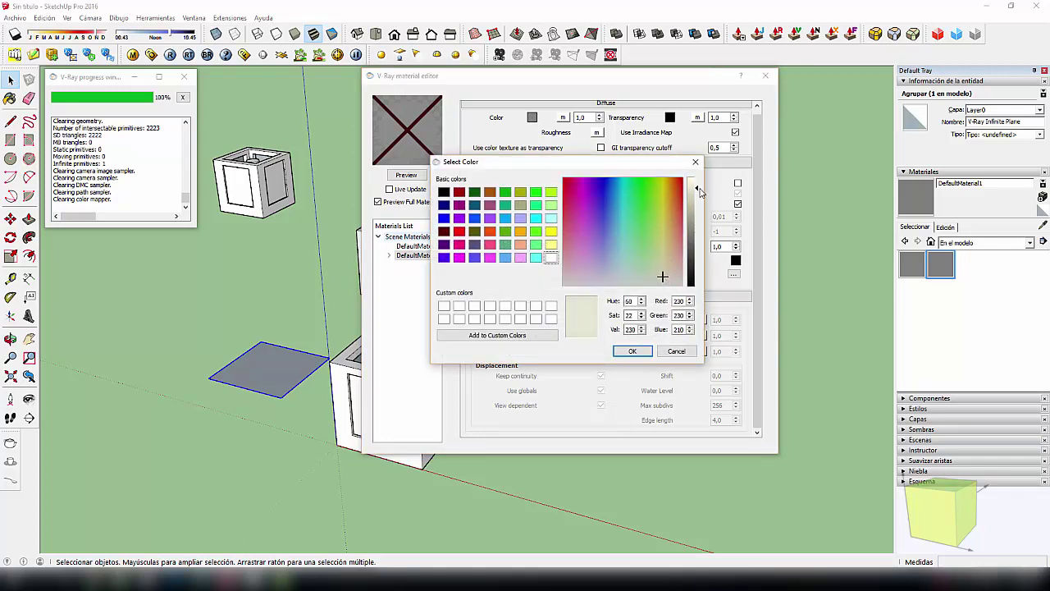
click(633, 350)
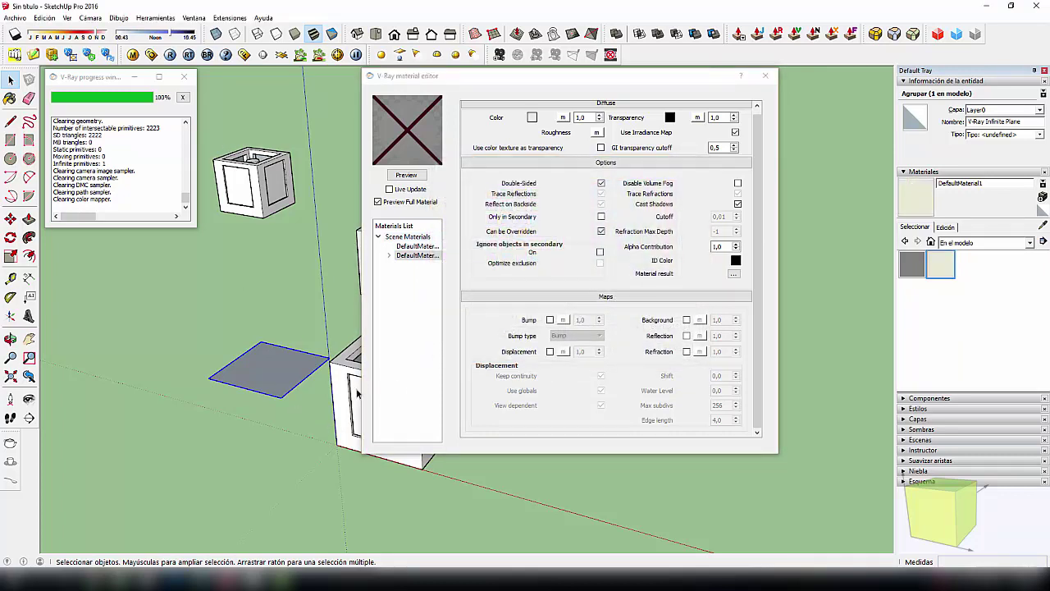
Rename the second material to Tela.
click(406, 256)
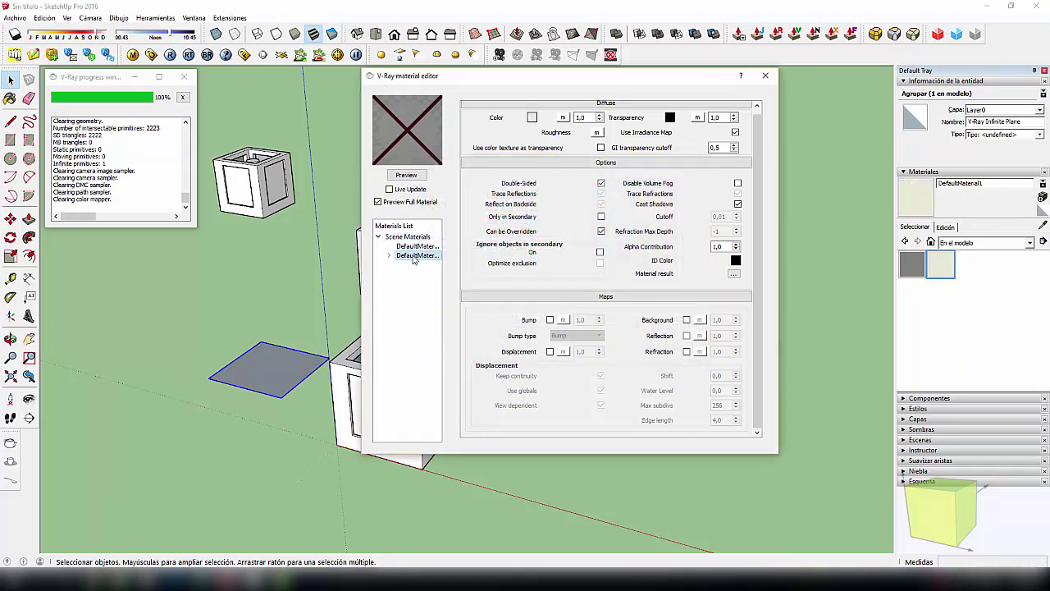
double_click(414, 256)
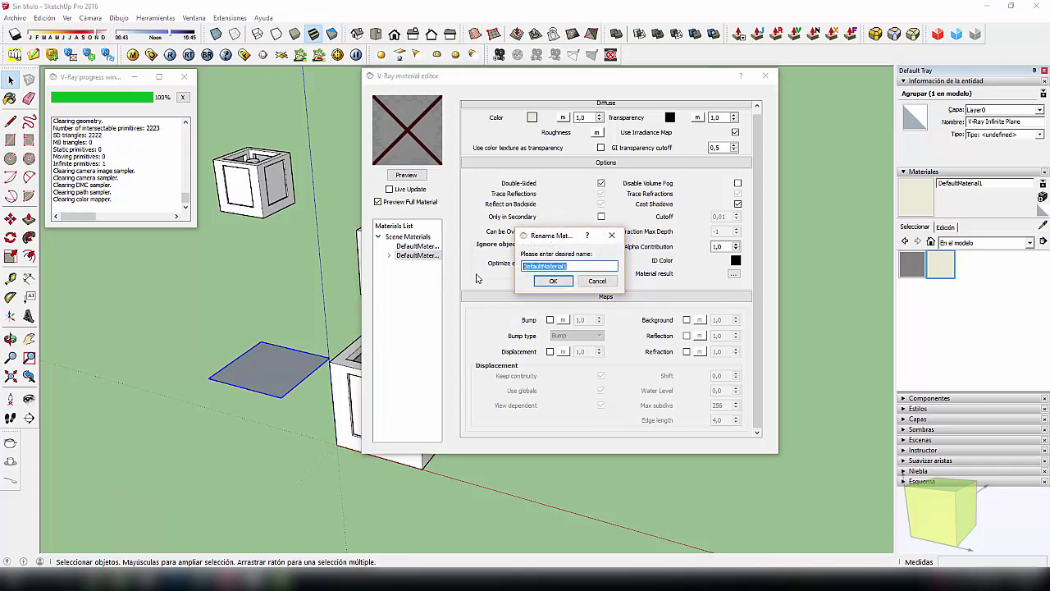
text(Tela)
click(553, 280)
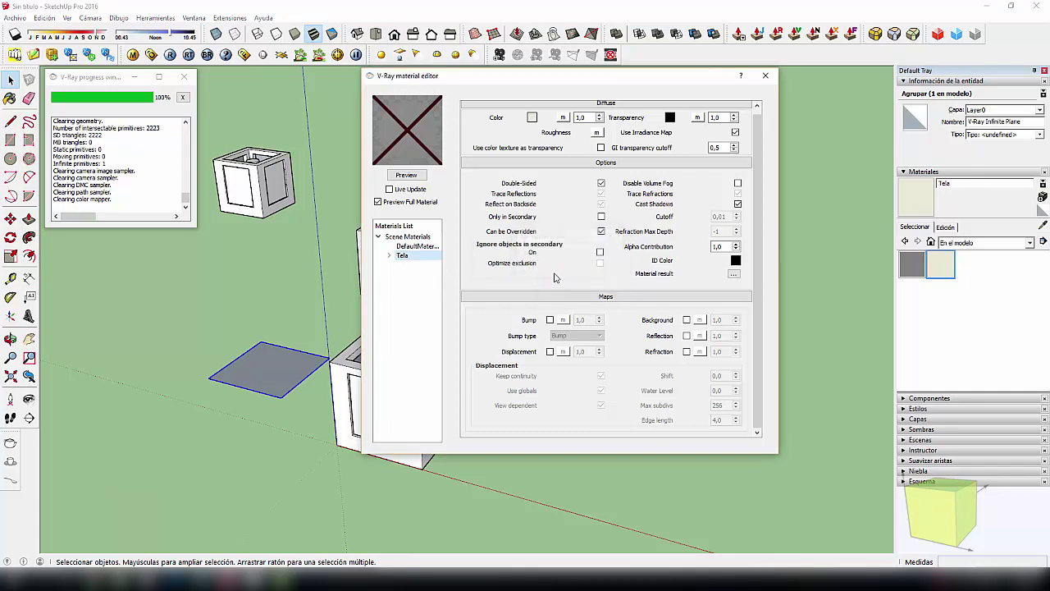
Rename the two-sided DefaultMaterial to 2Lados.
double_click(416, 246)
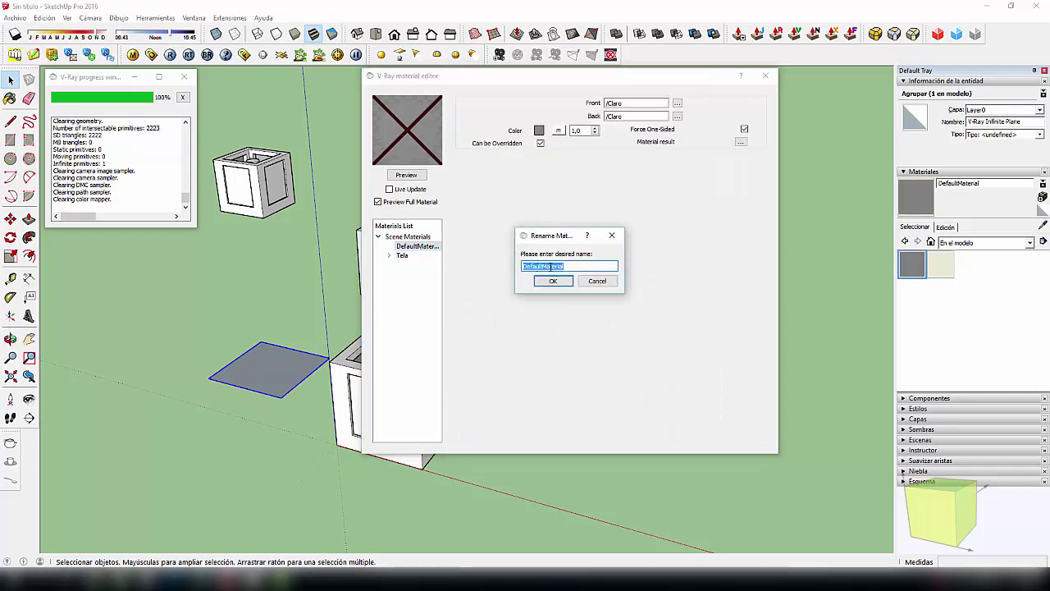
text(2)
text( l)
text(s)
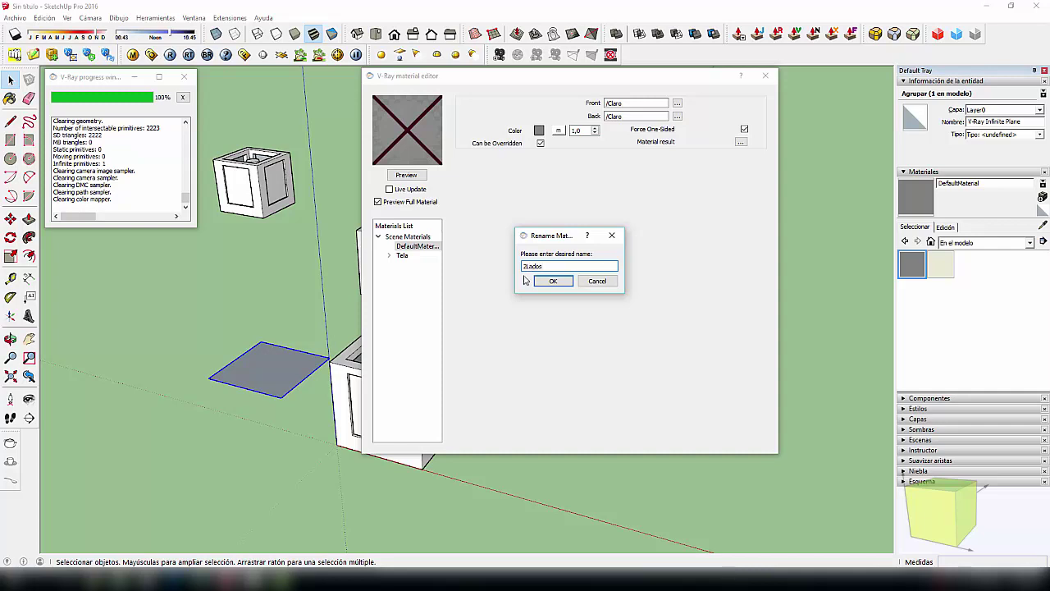
click(551, 281)
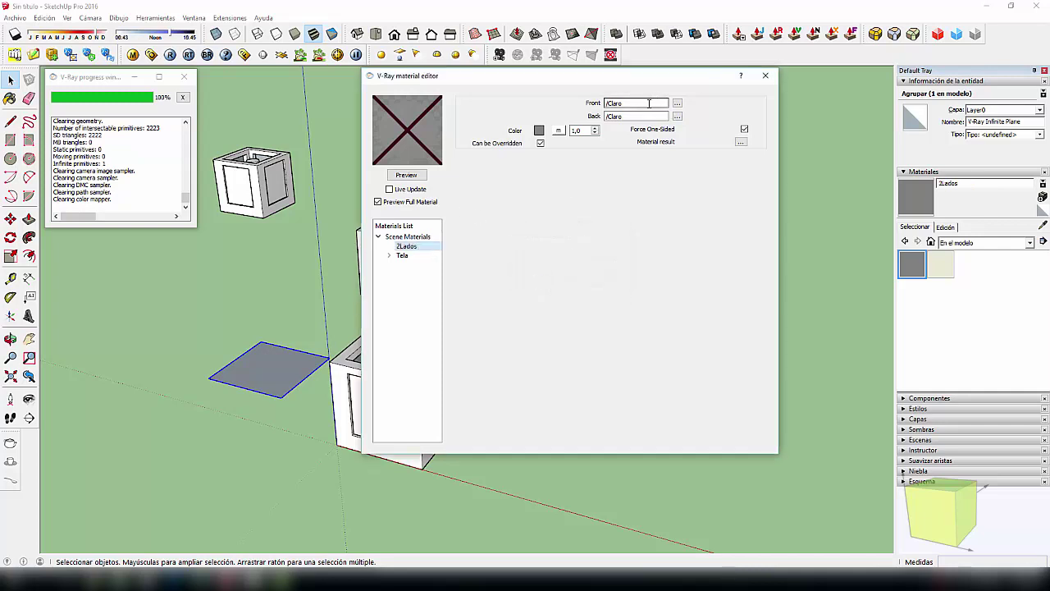
Set both the front and back sides of 2Lados to Tela.
click(677, 103)
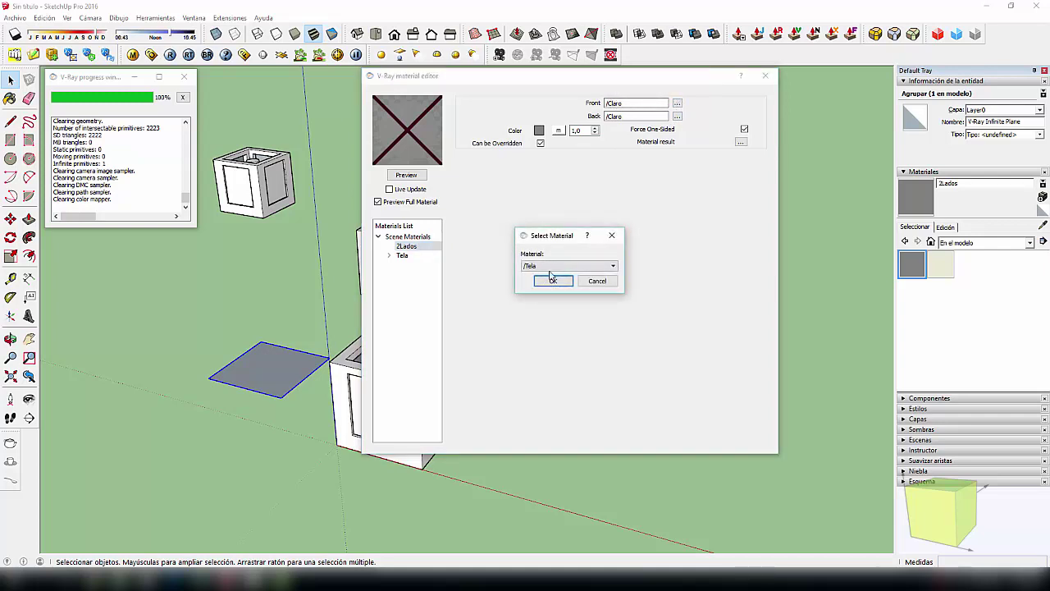
click(553, 281)
click(677, 116)
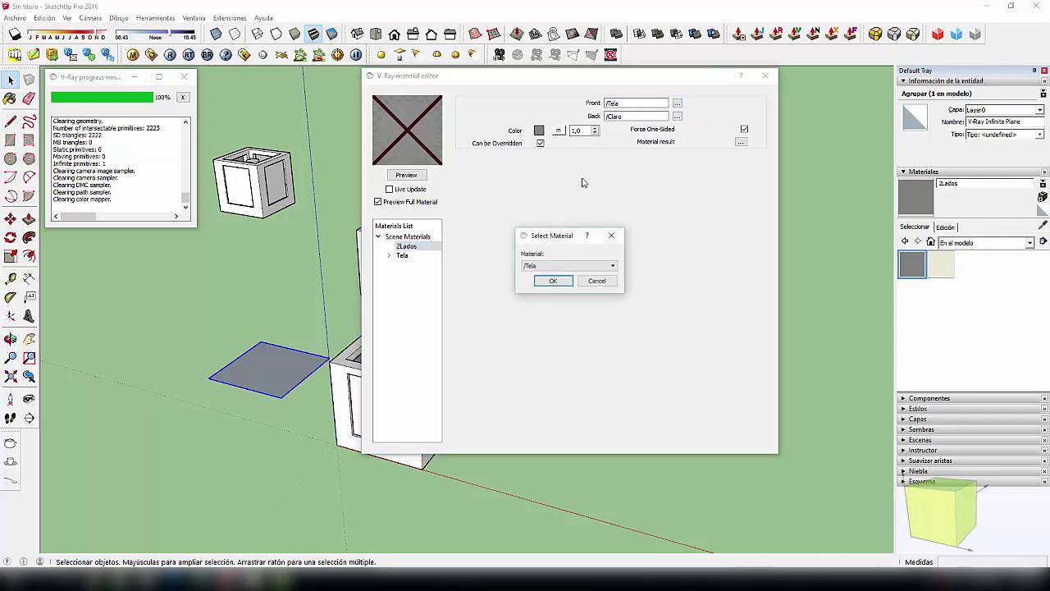
click(553, 282)
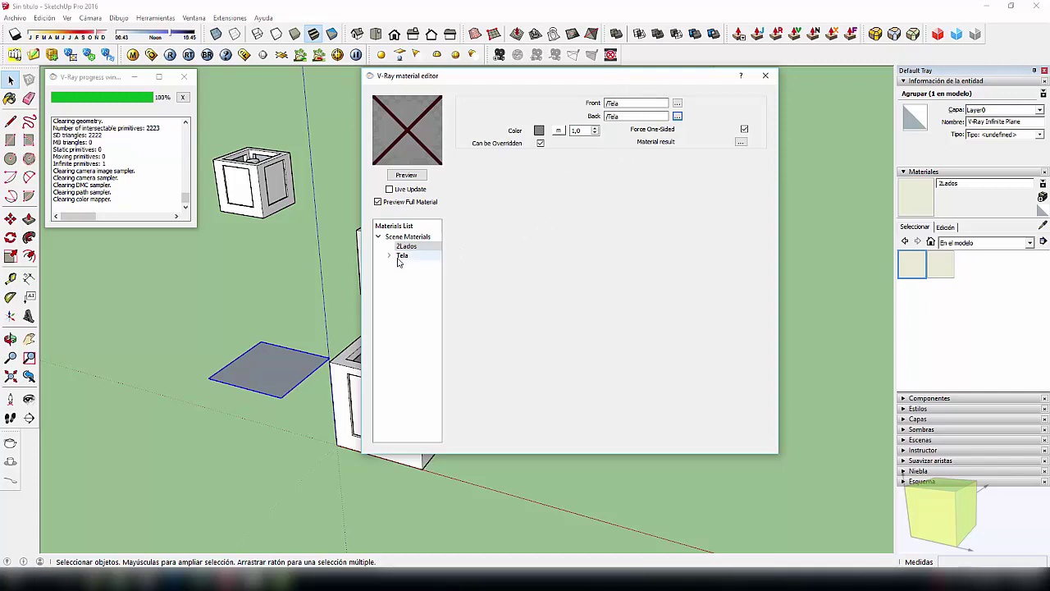
Create a new material with an Emissive layer and set its multiplier to 20.
click(422, 237)
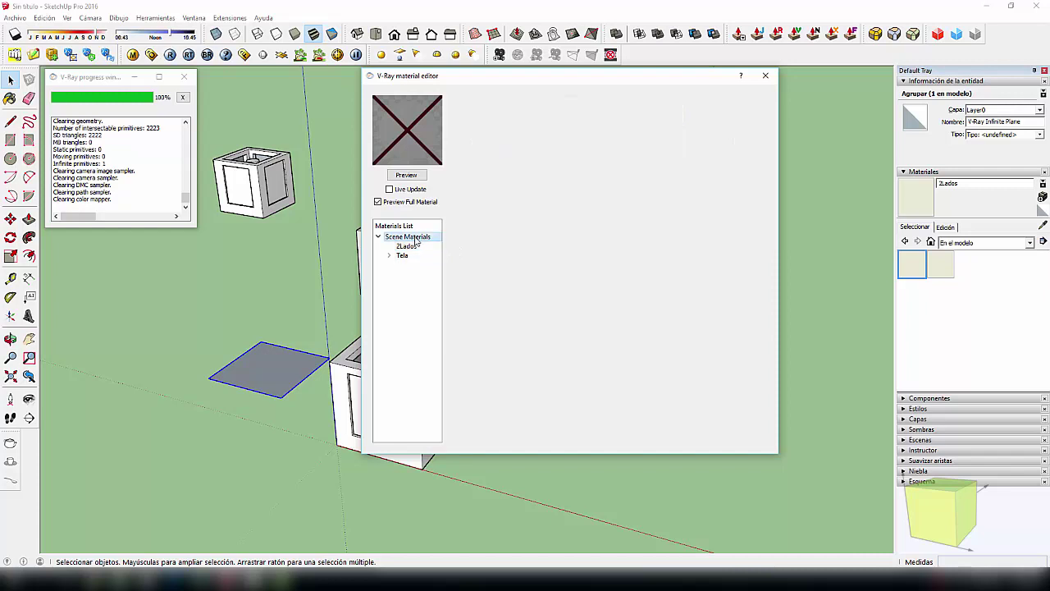
right_click(418, 237)
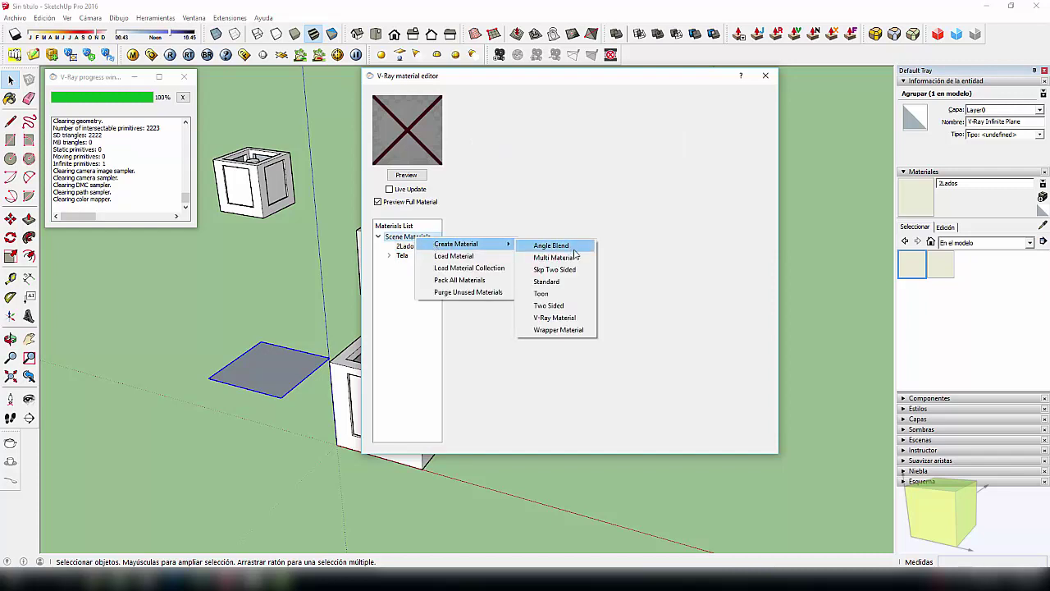
click(561, 289)
right_click(423, 258)
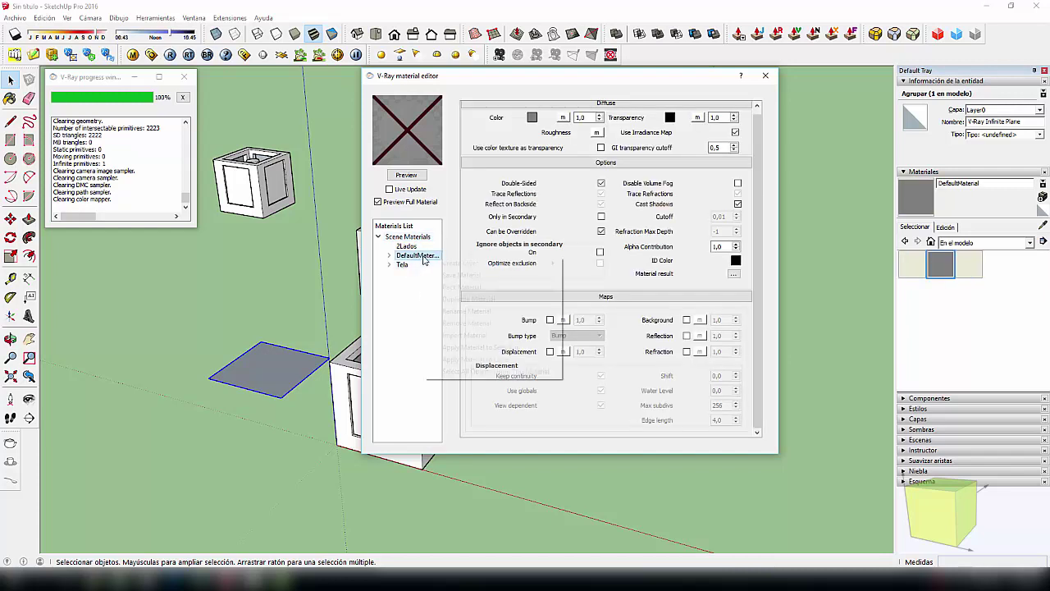
click(583, 268)
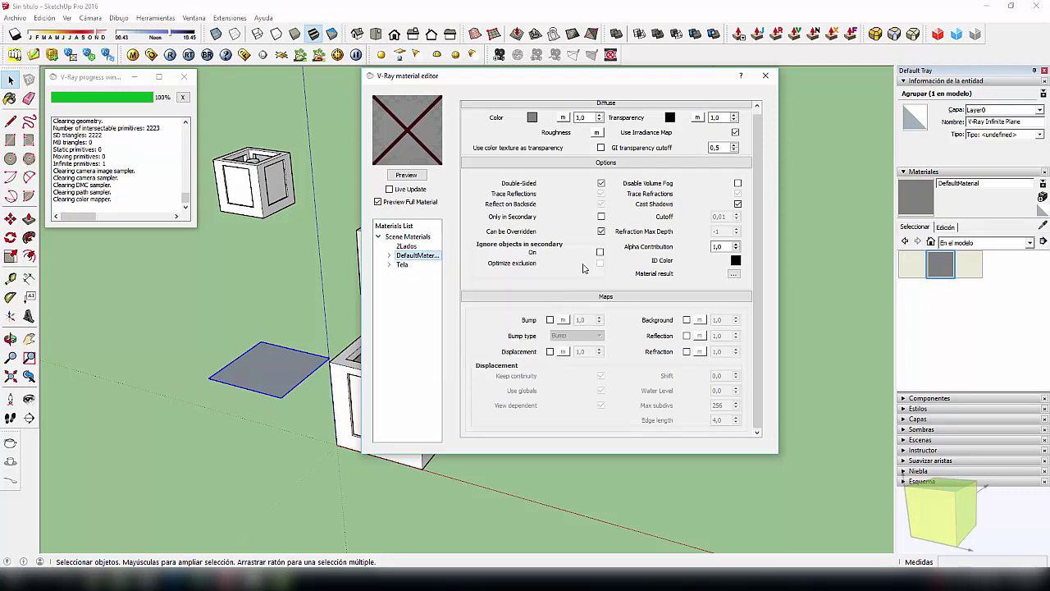
double_click(582, 146)
text(20)
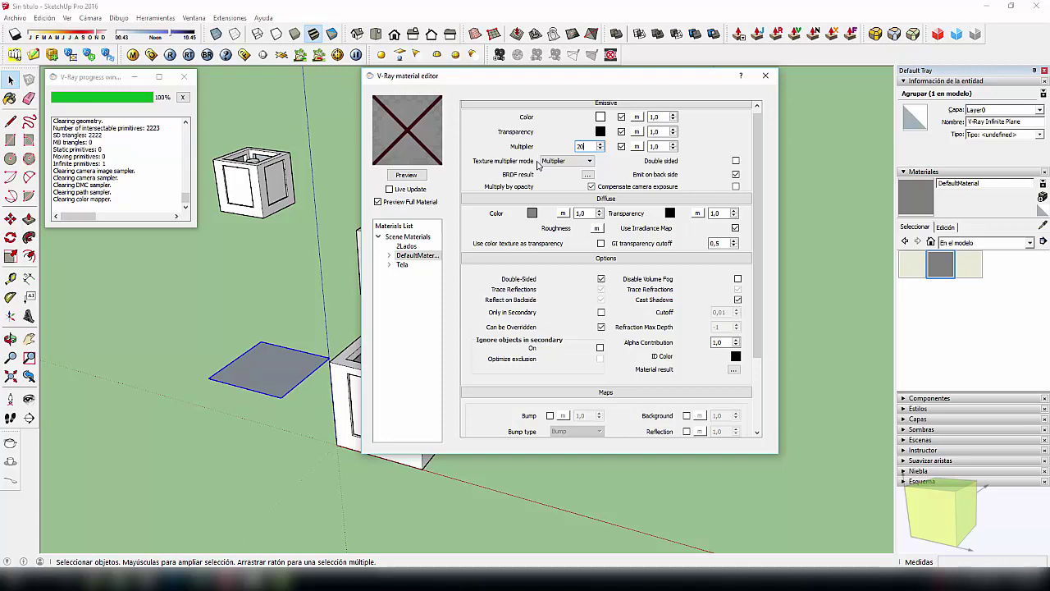
Rename the emissive material to Luz.
double_click(416, 256)
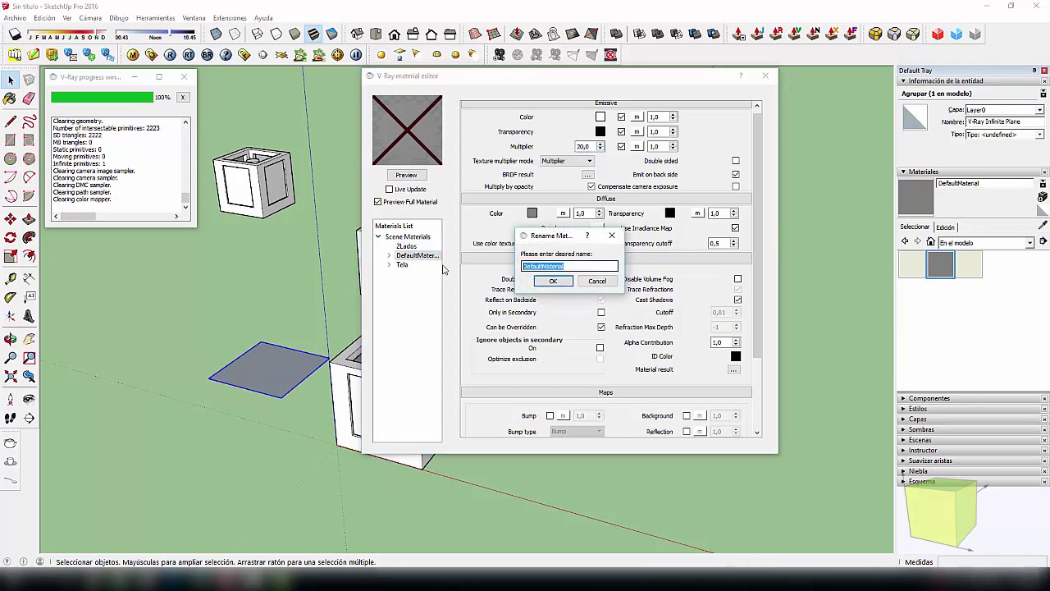
text(Luz)
click(544, 280)
click(407, 237)
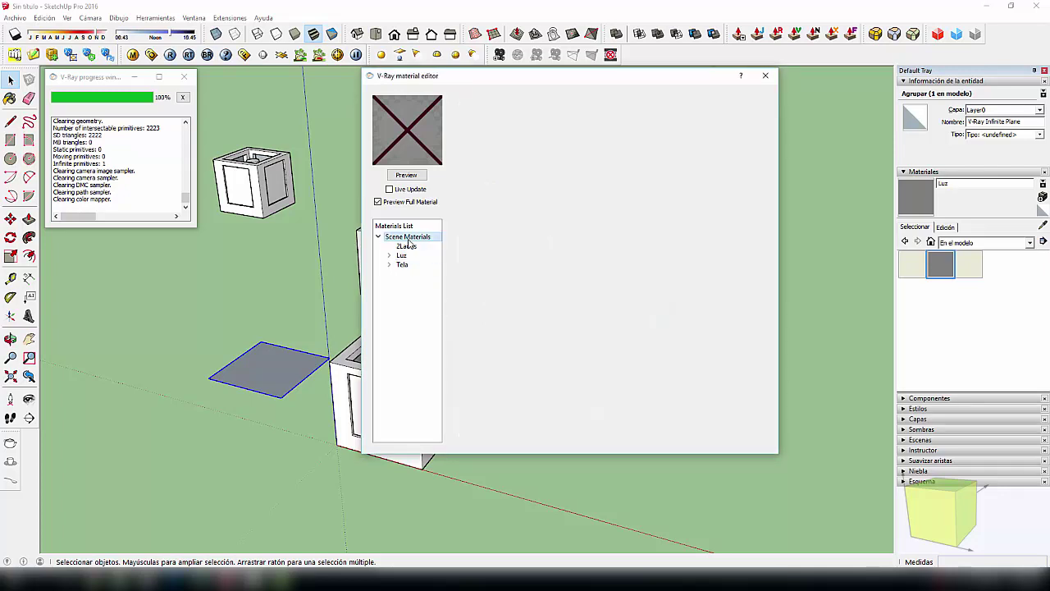
right_click(408, 242)
Create a new material with brown diffuse RGB 134, 111, 87 plus a Reflection layer, and preview it.
click(539, 285)
click(533, 117)
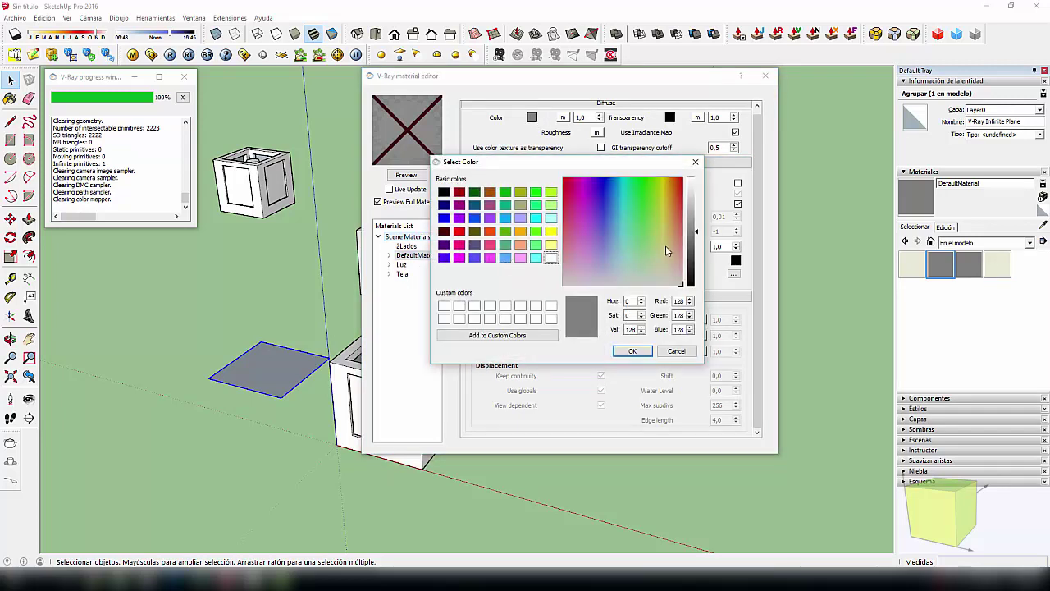
mouse_move(648, 261)
mouse_down()
mouse_move(616, 247)
mouse_move(593, 257)
mouse_move(659, 265)
mouse_move(645, 259)
mouse_move(693, 230)
mouse_up()
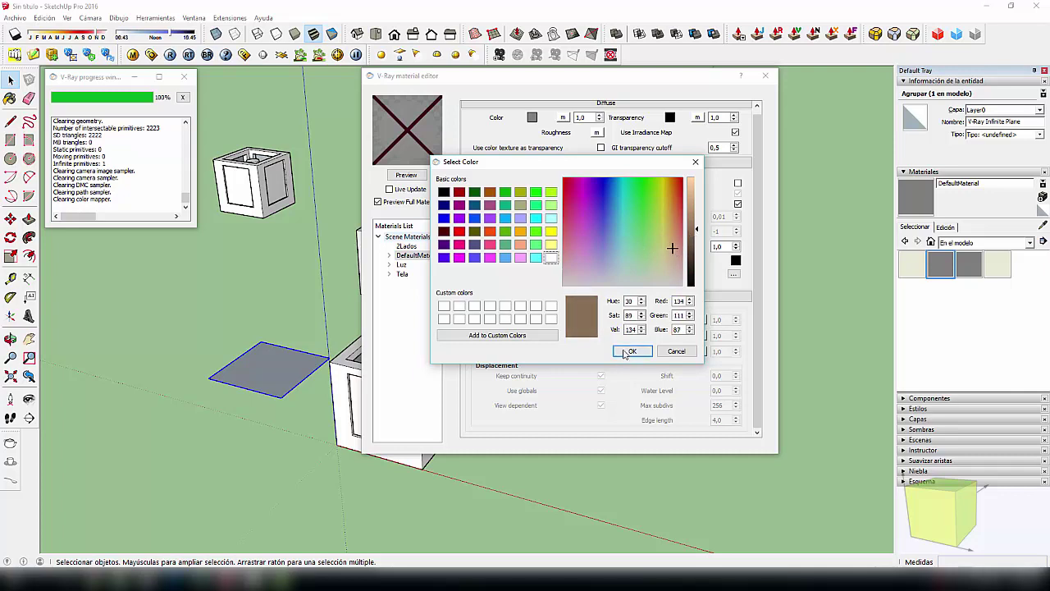
click(632, 351)
right_click(424, 263)
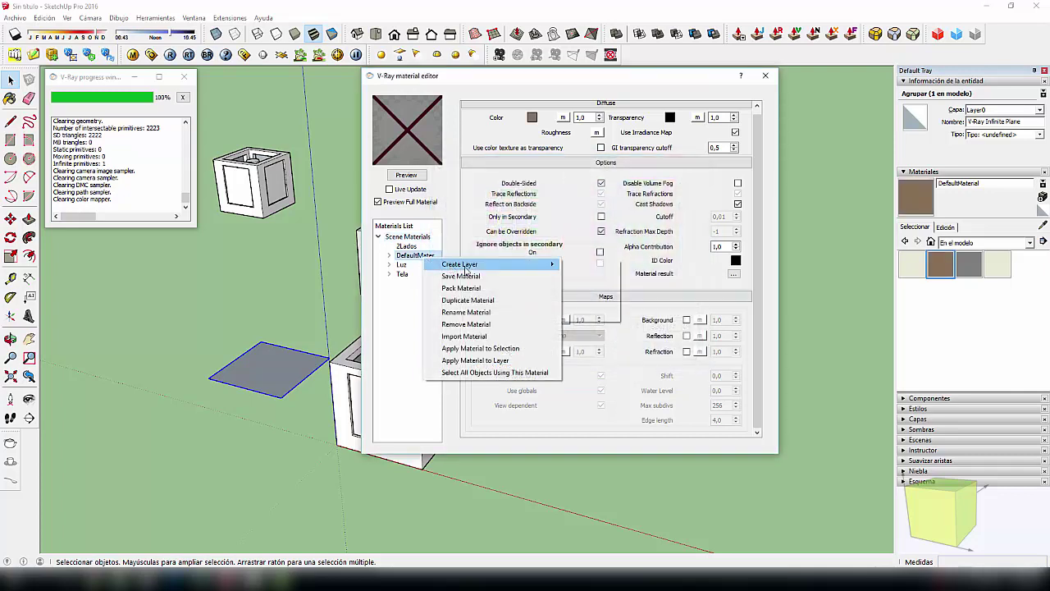
click(590, 278)
click(406, 175)
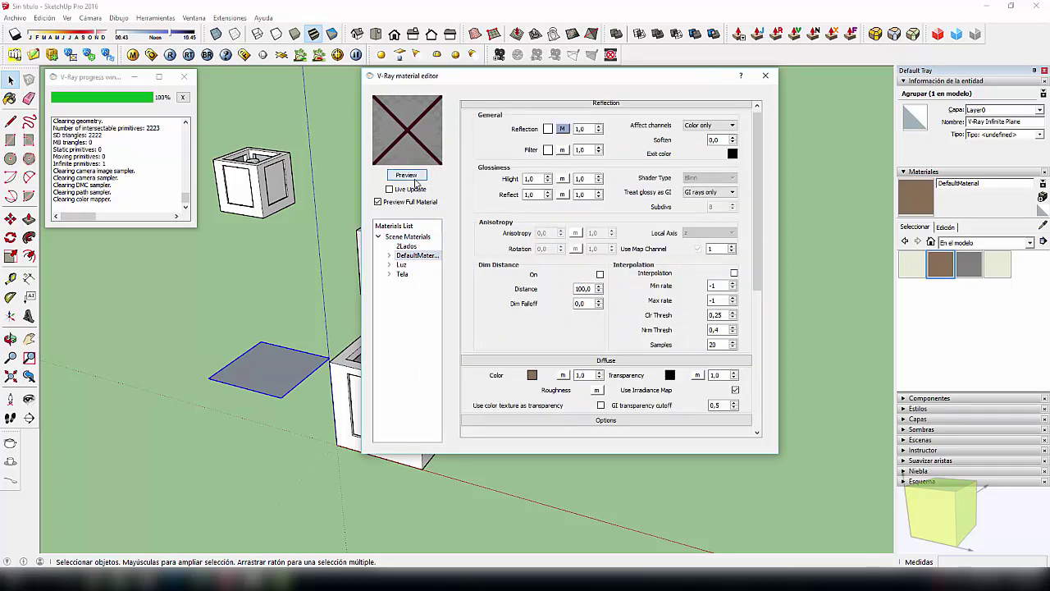
Rename the brown reflective material to Marron.
right_click(420, 255)
click(462, 279)
text(Marron)
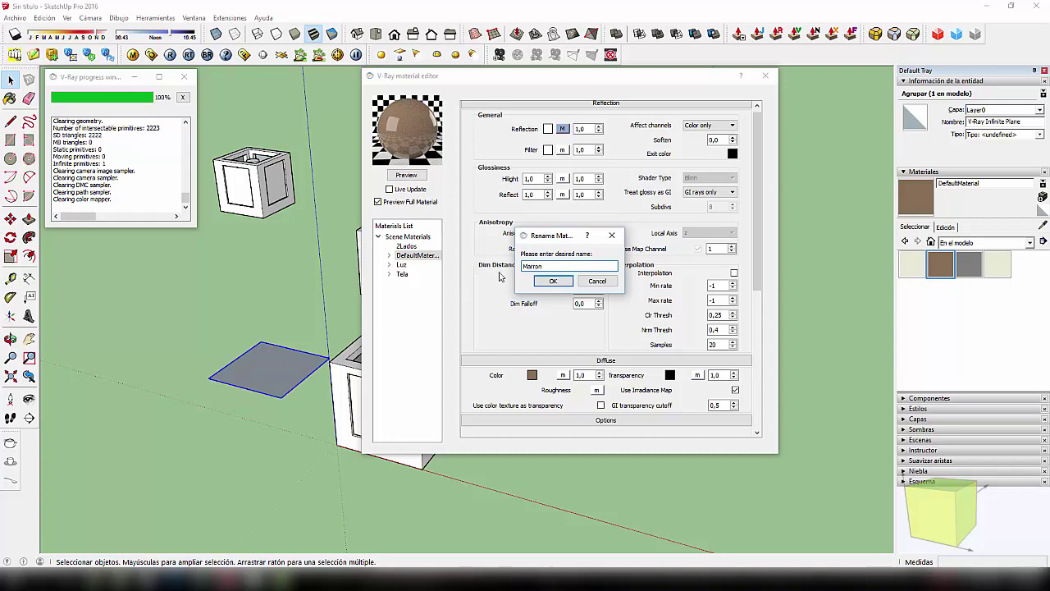
click(553, 281)
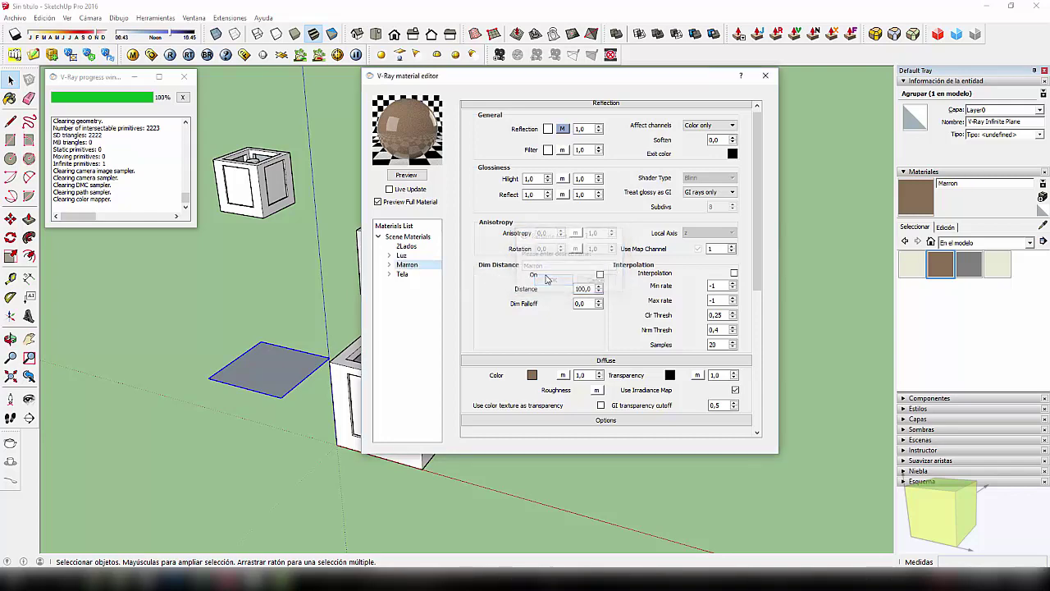
Inside the lantern component, paint the fabric panel faces with 2Lados.
click(765, 76)
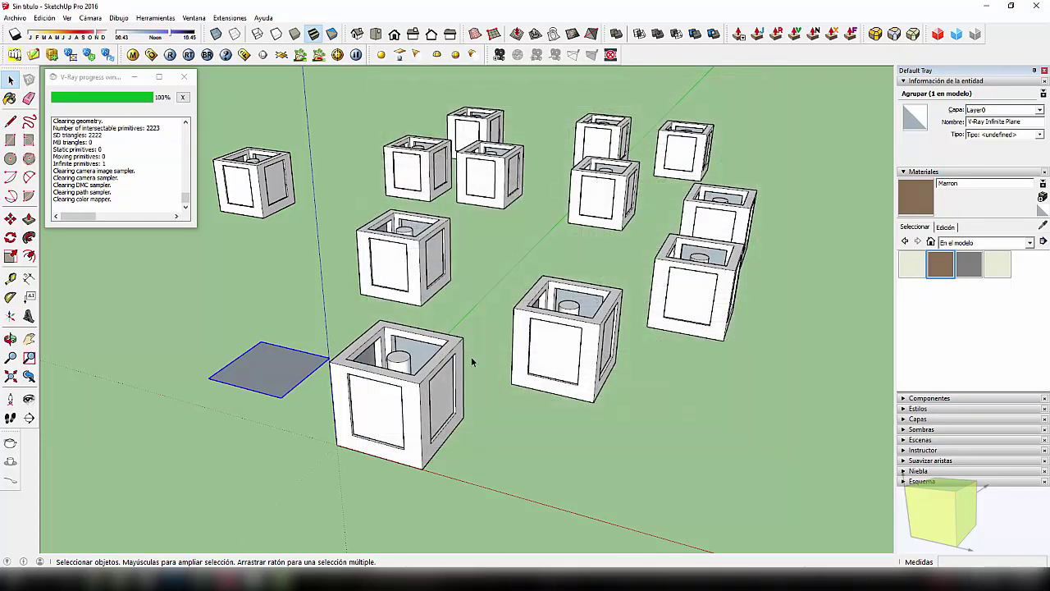
click(404, 373)
scroll(402, 368, up, 1)
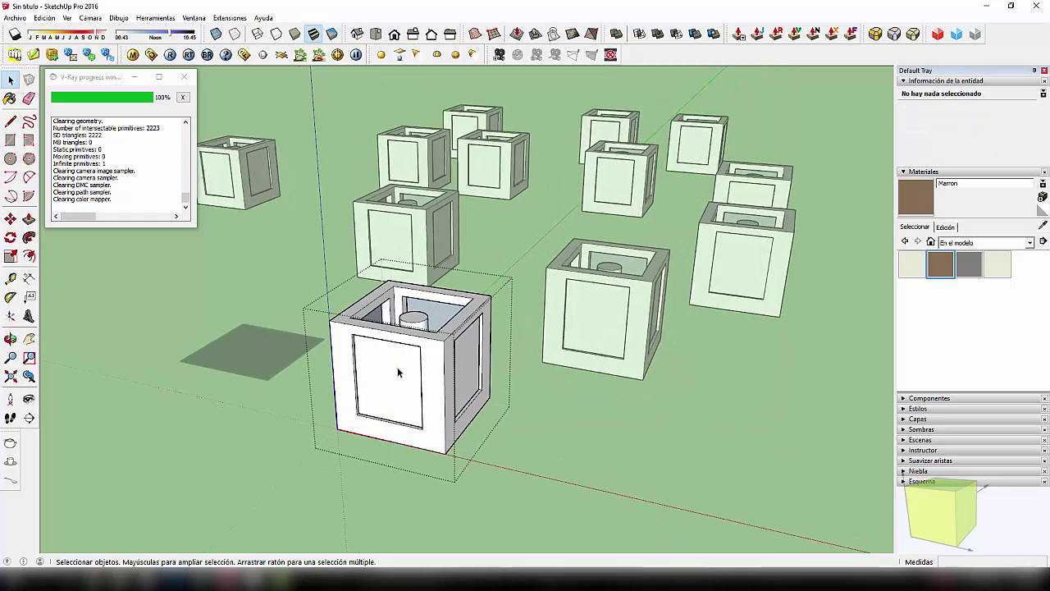
double_click(389, 369)
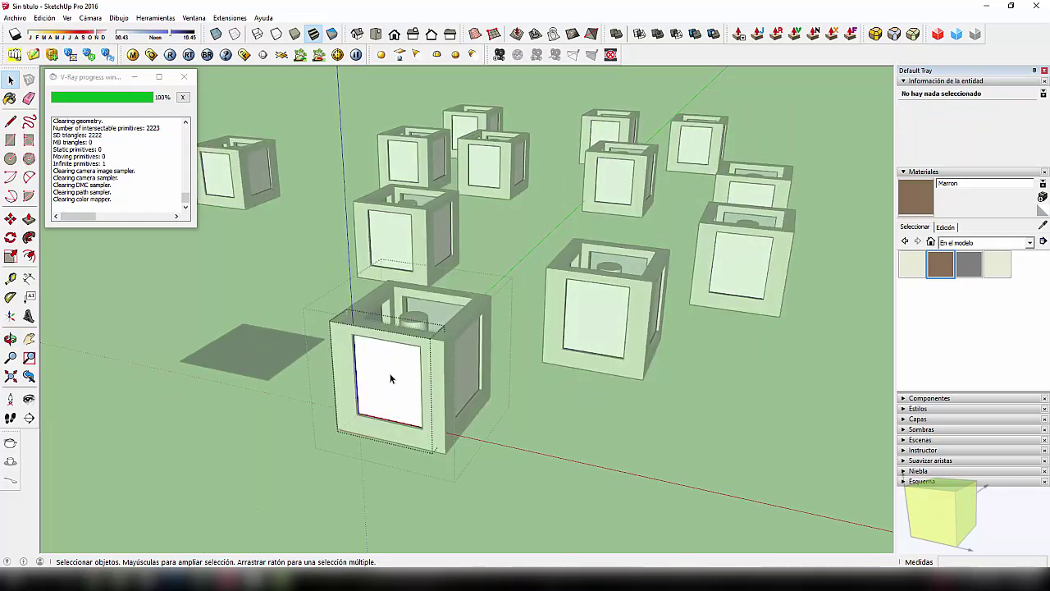
click(391, 373)
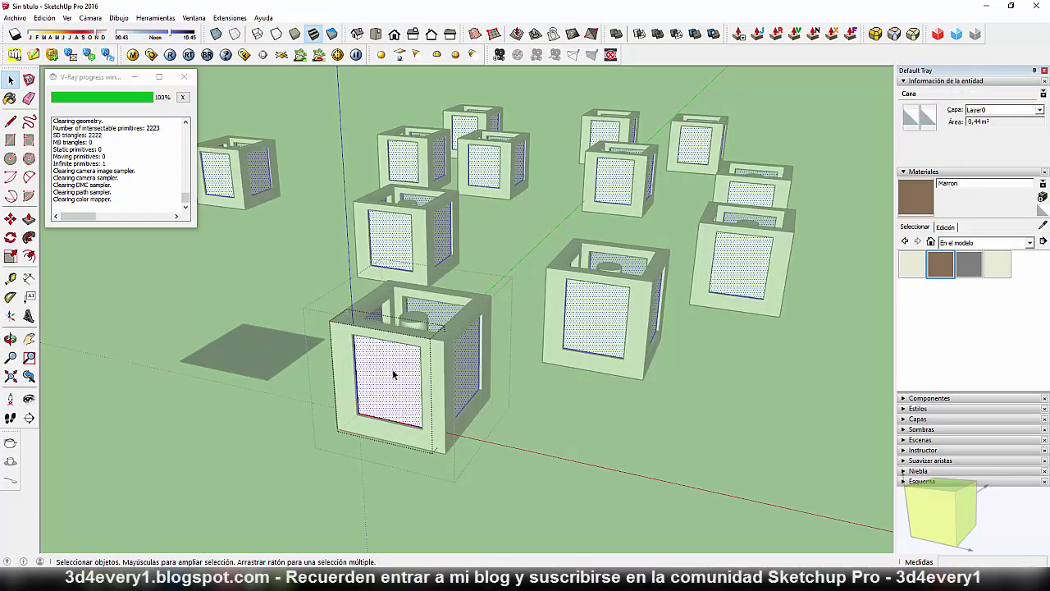
double_click(393, 374)
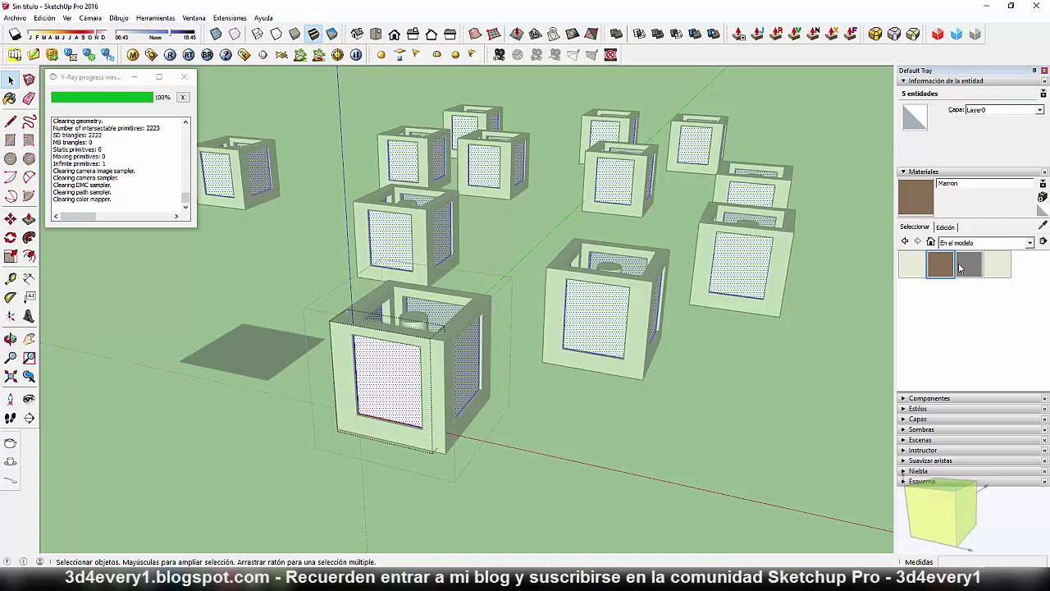
click(913, 267)
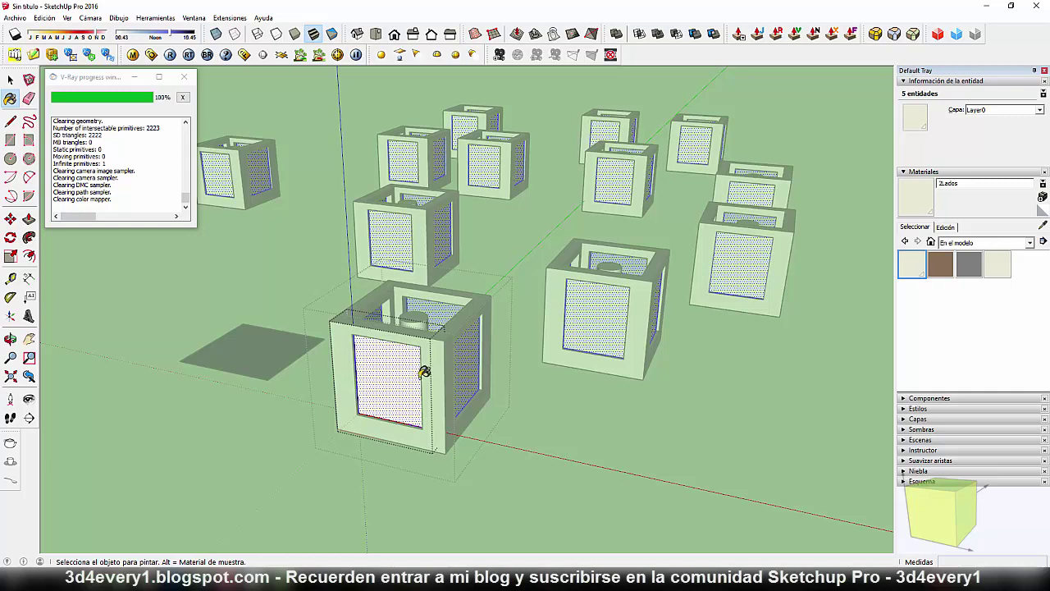
key(space)
click(394, 387)
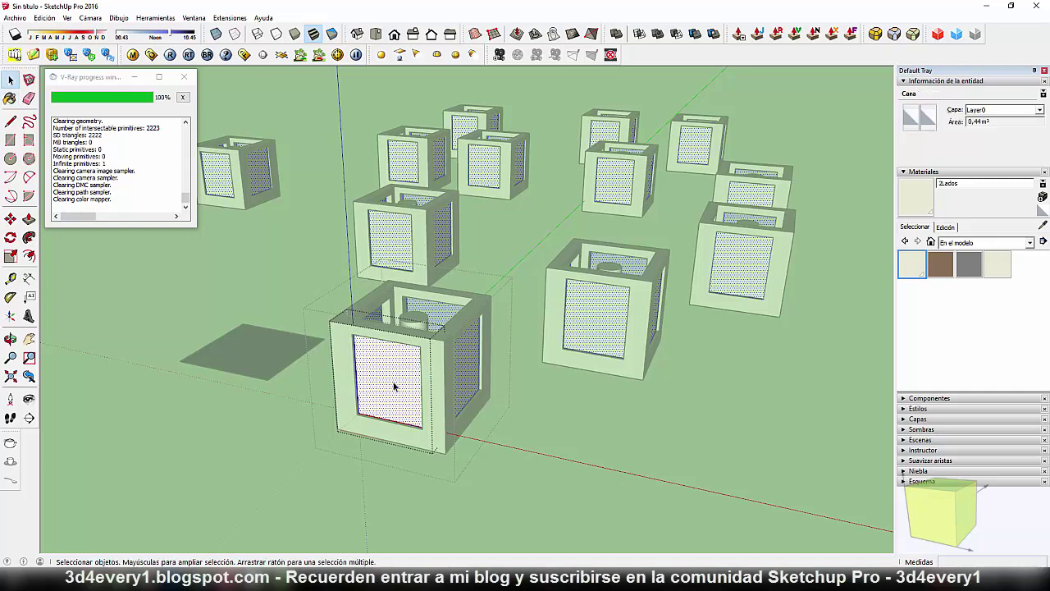
click(930, 121)
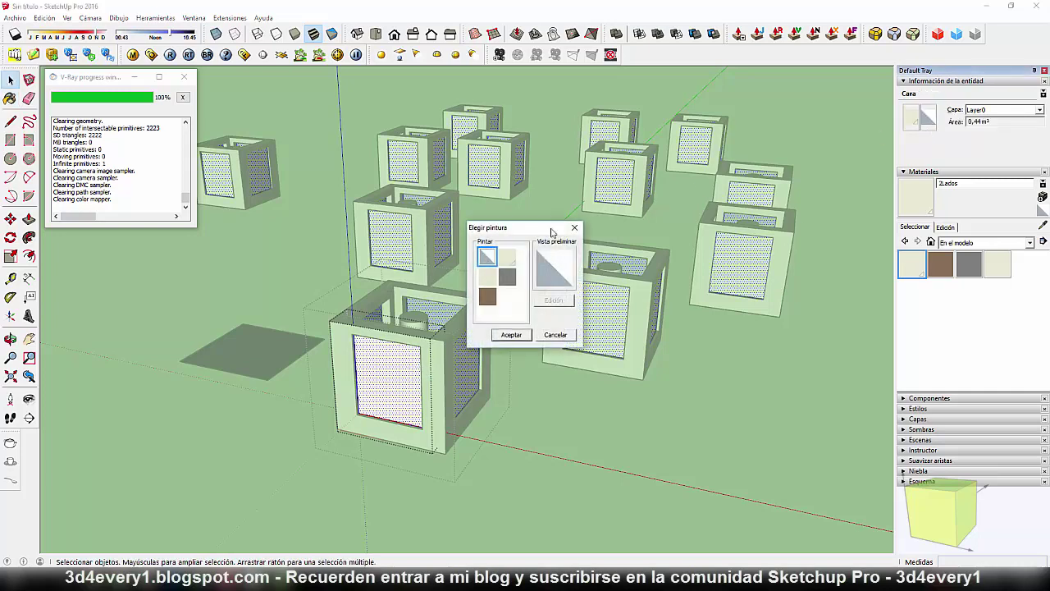
click(509, 258)
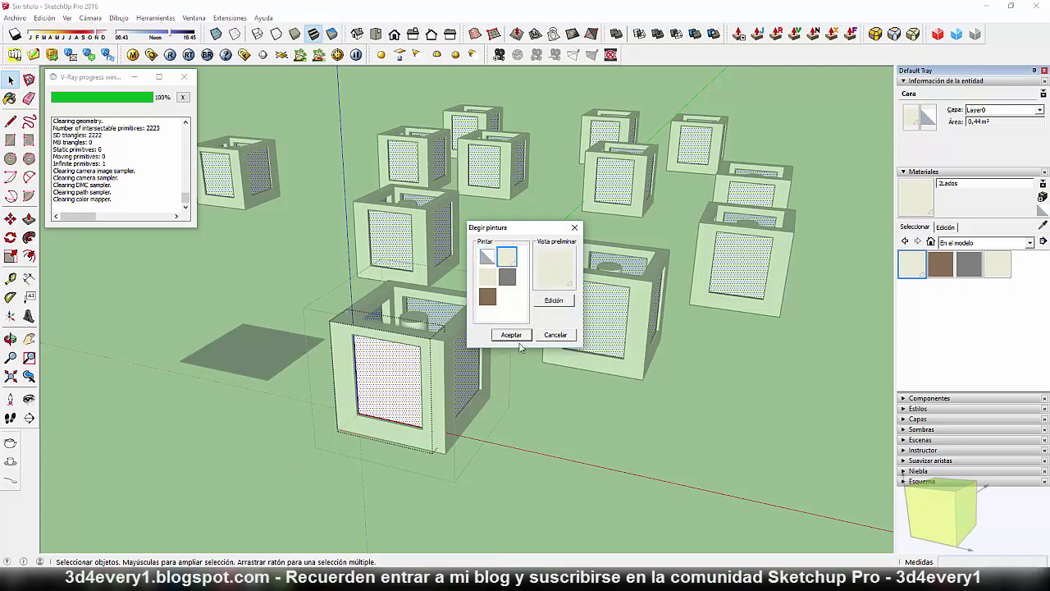
click(515, 335)
Select all the lantern geometry and paint the frames with Marron.
click(526, 376)
mouse_move(526, 376)
middle_down()
mouse_move(536, 321)
mouse_move(526, 347)
middle_up()
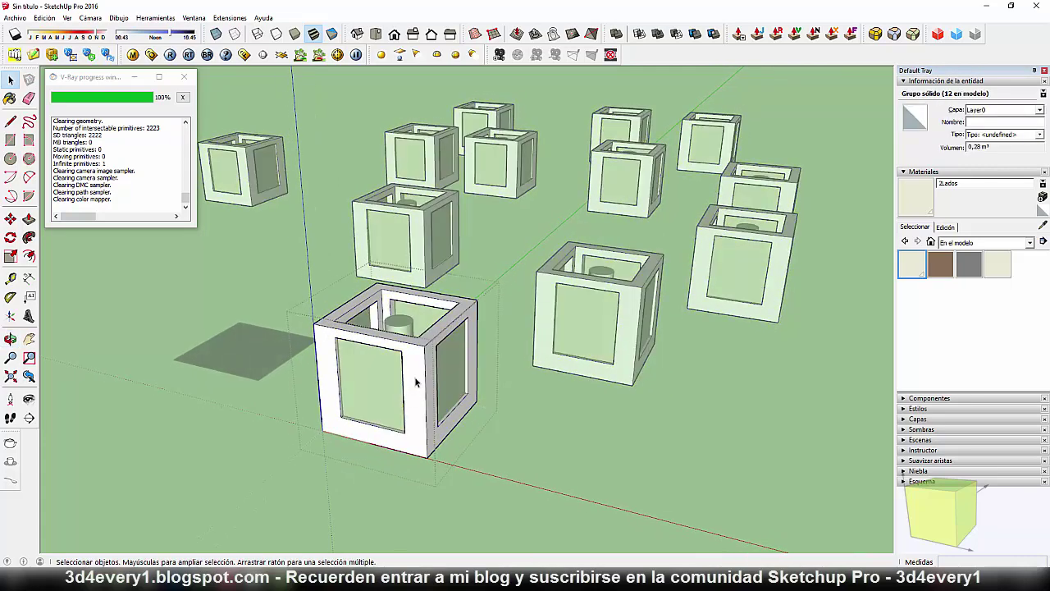
key(ctrl+a)
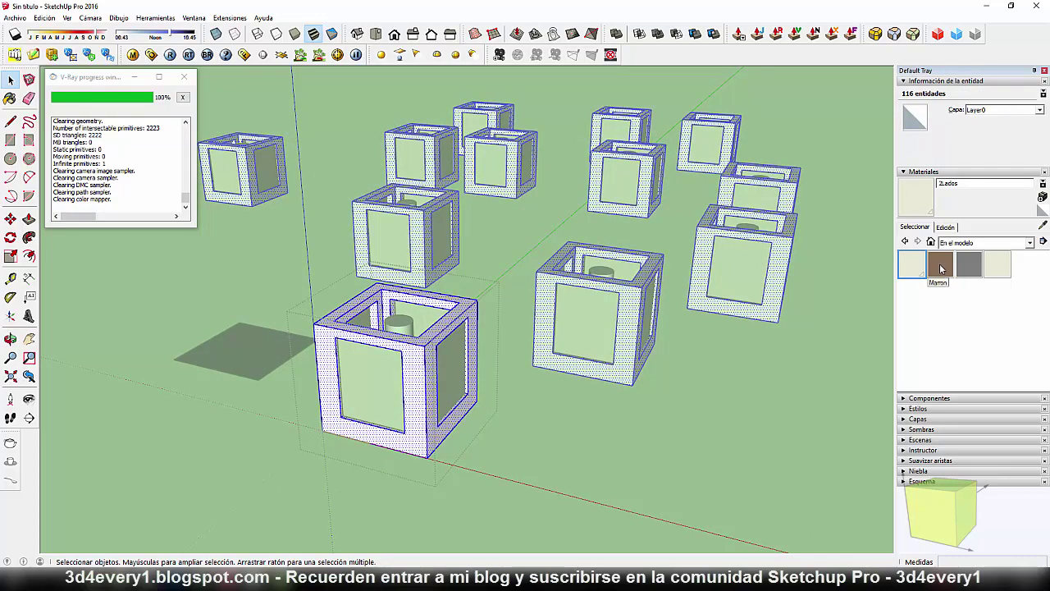
click(941, 264)
click(412, 352)
key(space)
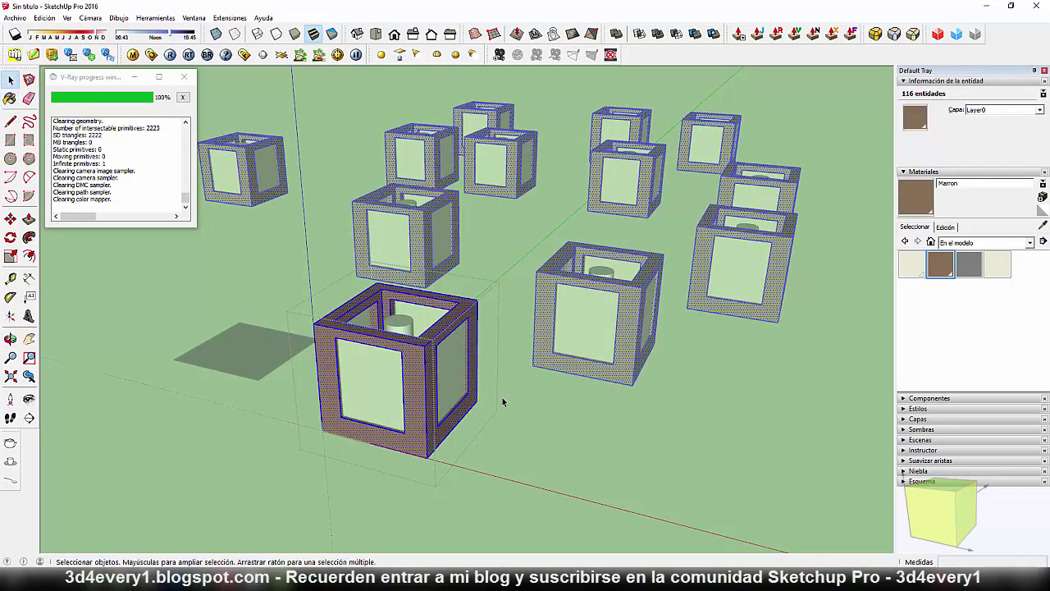
click(563, 402)
Paint the inner cylinder with Luz and exit the component.
scroll(390, 371, up, 2)
scroll(389, 370, up, 1)
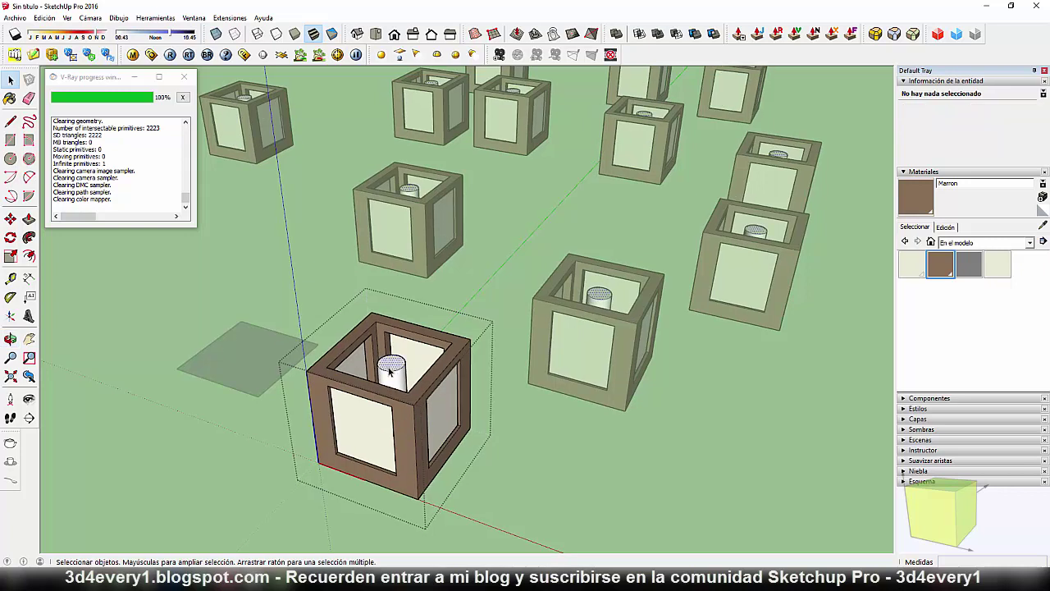
triple_click(393, 370)
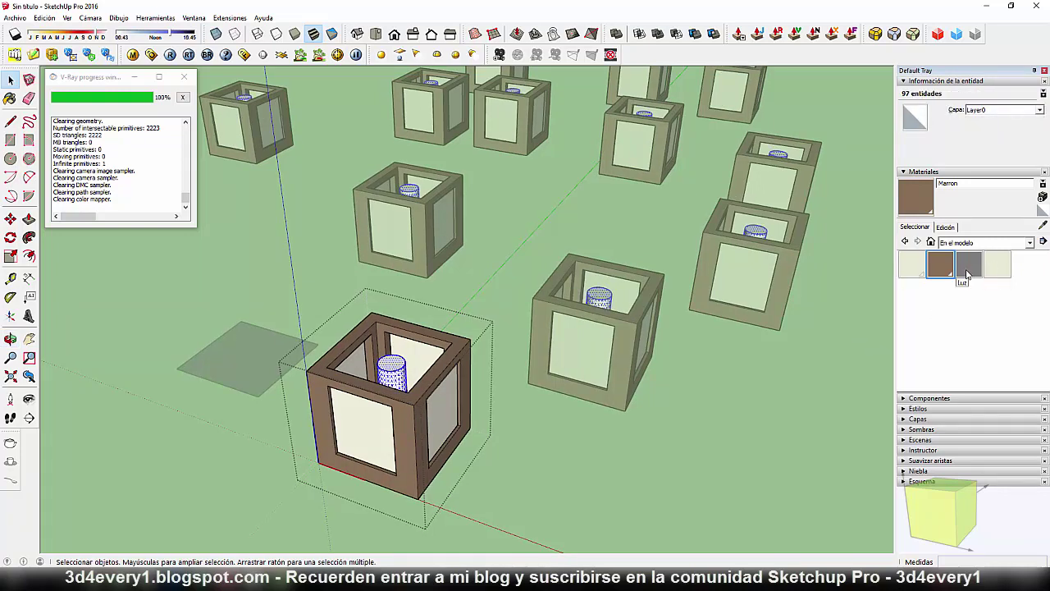
key(b)
alt+click(392, 369)
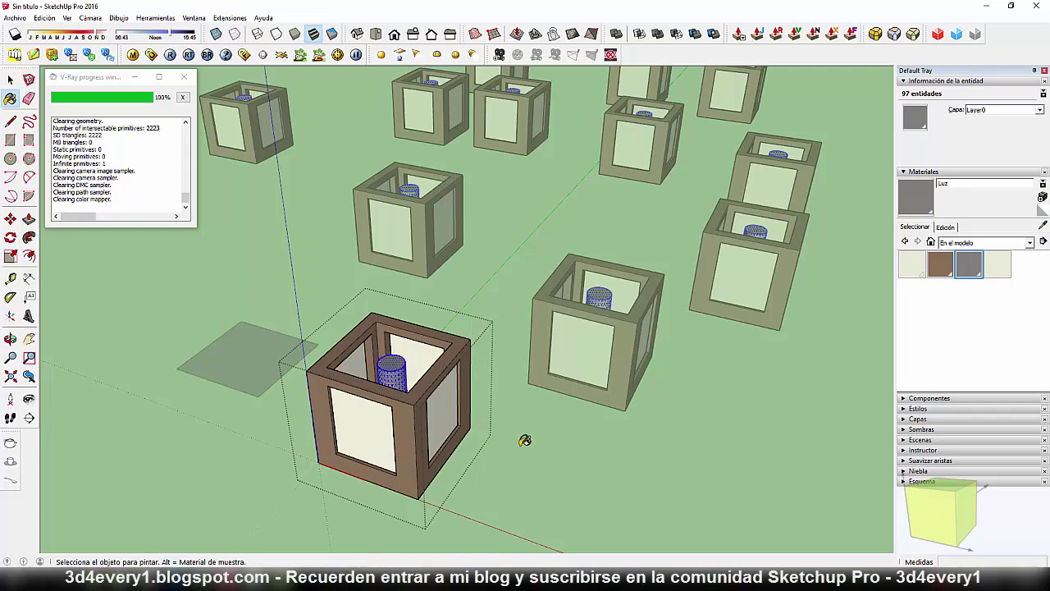
key(space)
click(536, 445)
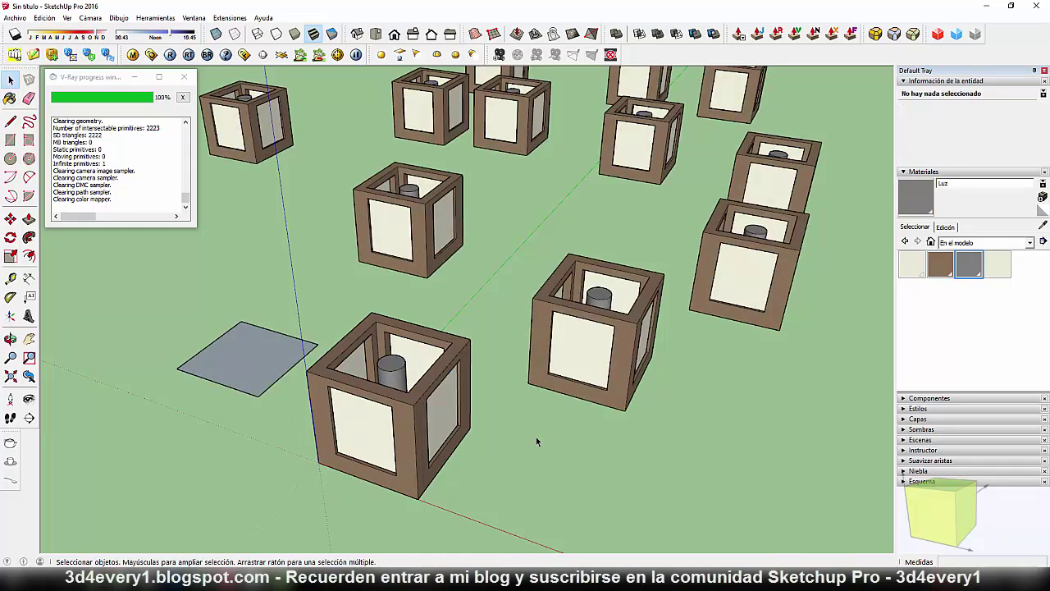
Run a V-Ray test render of the lanterns, then close the render windows.
mouse_move(536, 441)
middle_down()
mouse_move(547, 395)
mouse_move(530, 351)
mouse_move(549, 383)
mouse_move(537, 369)
mouse_move(526, 434)
mouse_move(496, 417)
middle_up()
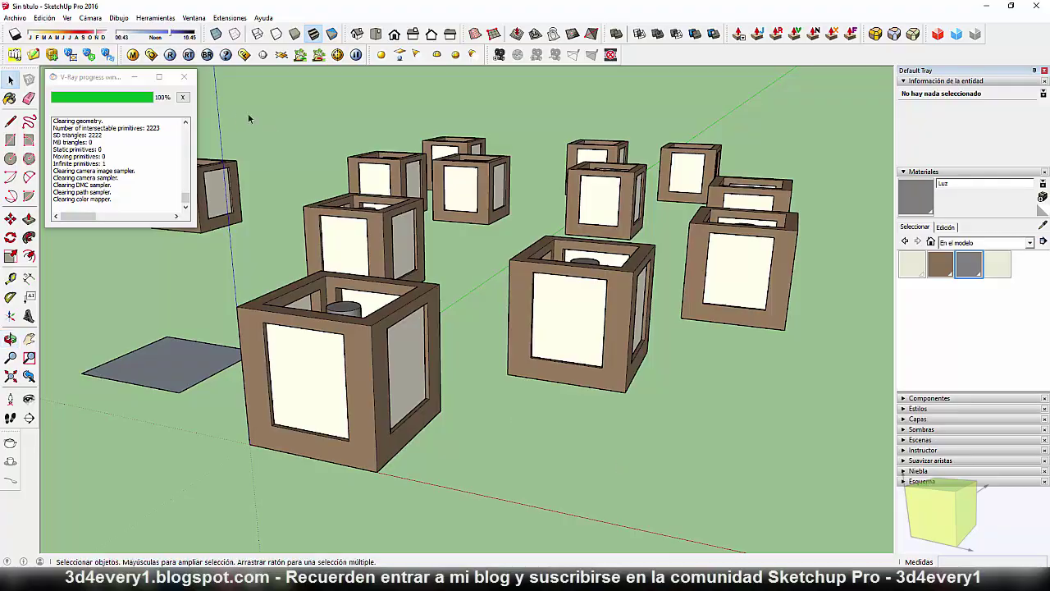
click(170, 54)
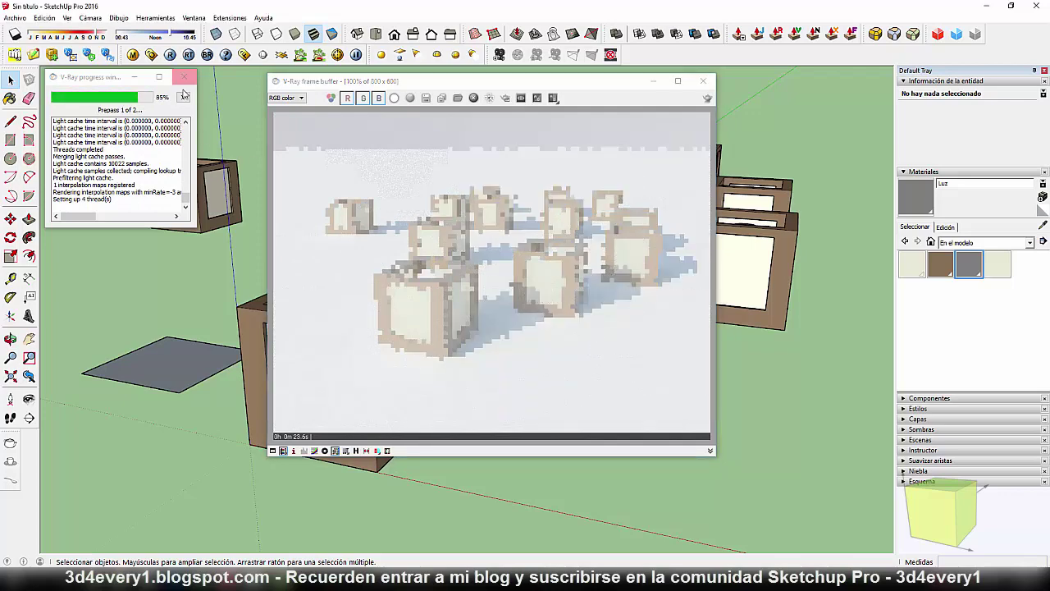
click(711, 82)
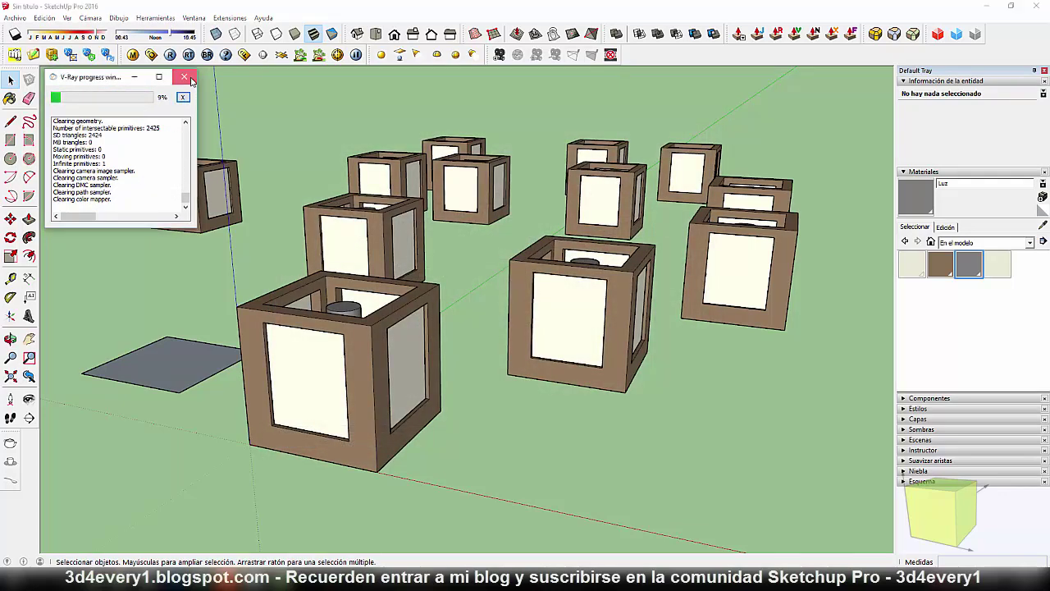
click(184, 76)
In the V-Ray options, set Color mapping to Linear Multiply with gamma 1.0.
click(151, 54)
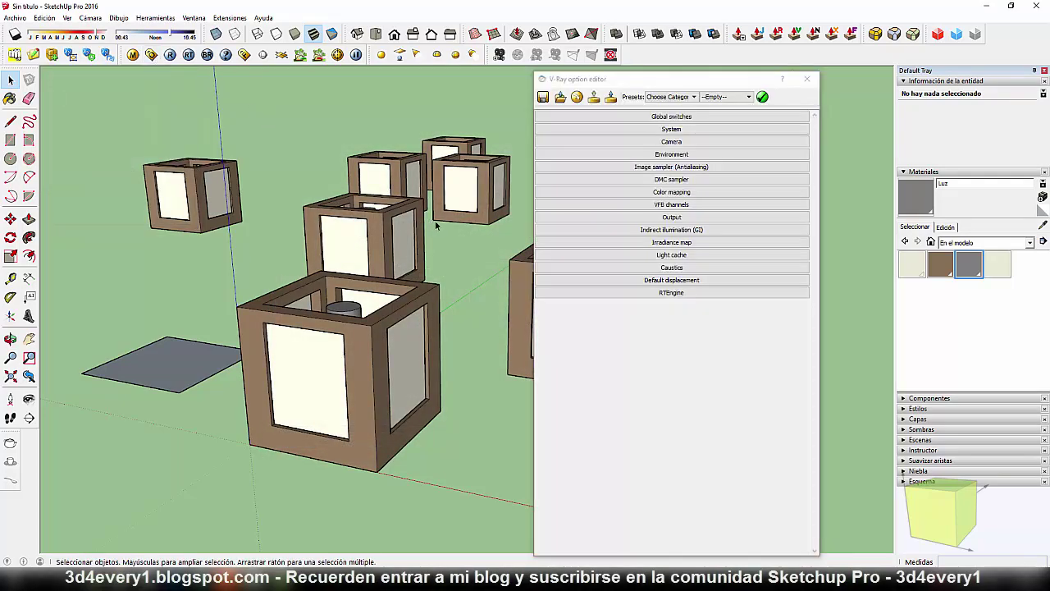
click(677, 155)
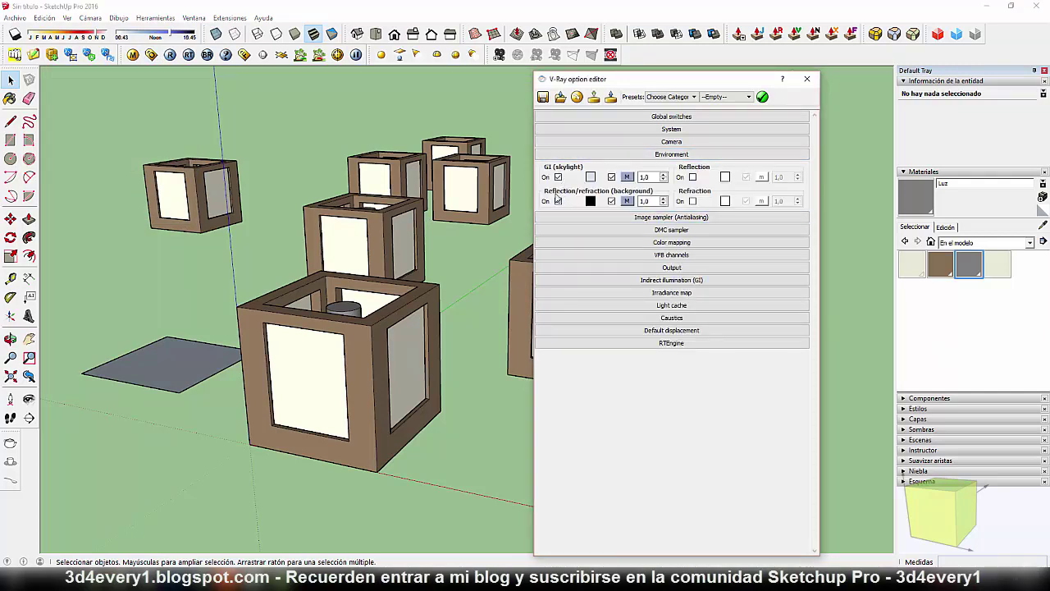
click(608, 155)
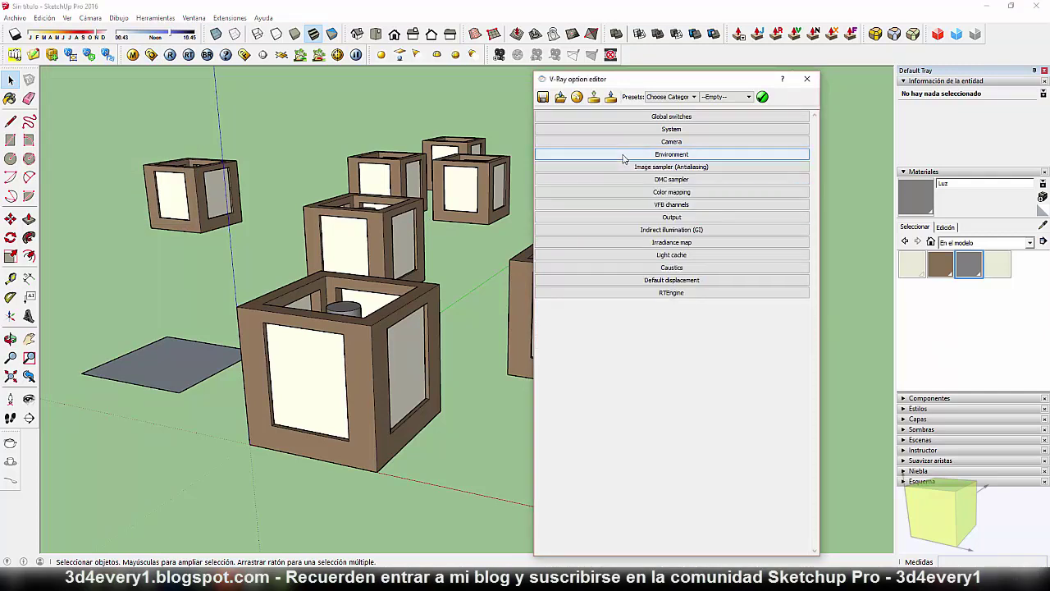
click(654, 195)
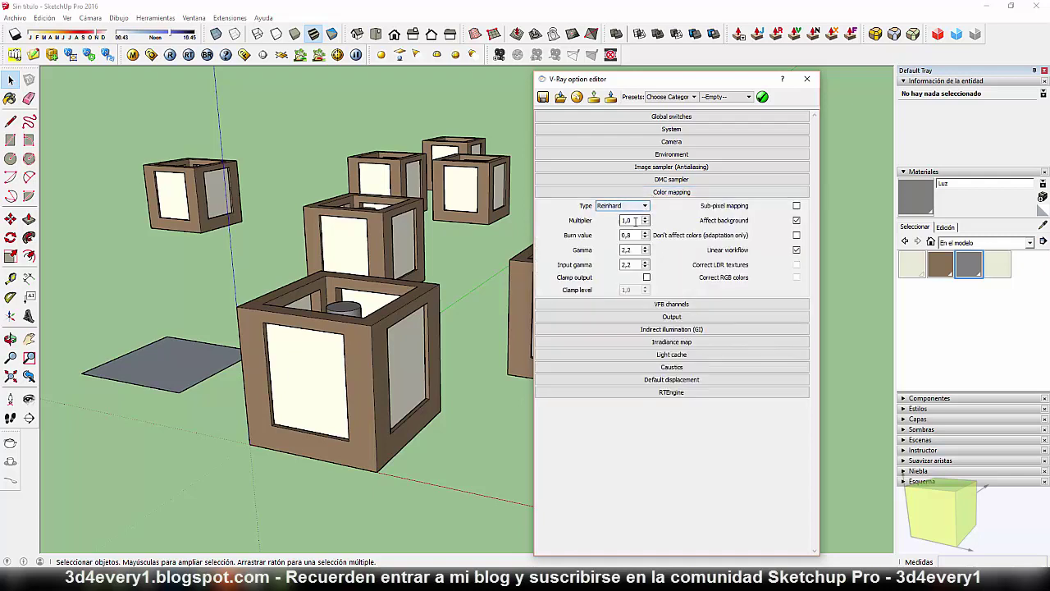
click(643, 206)
click(624, 215)
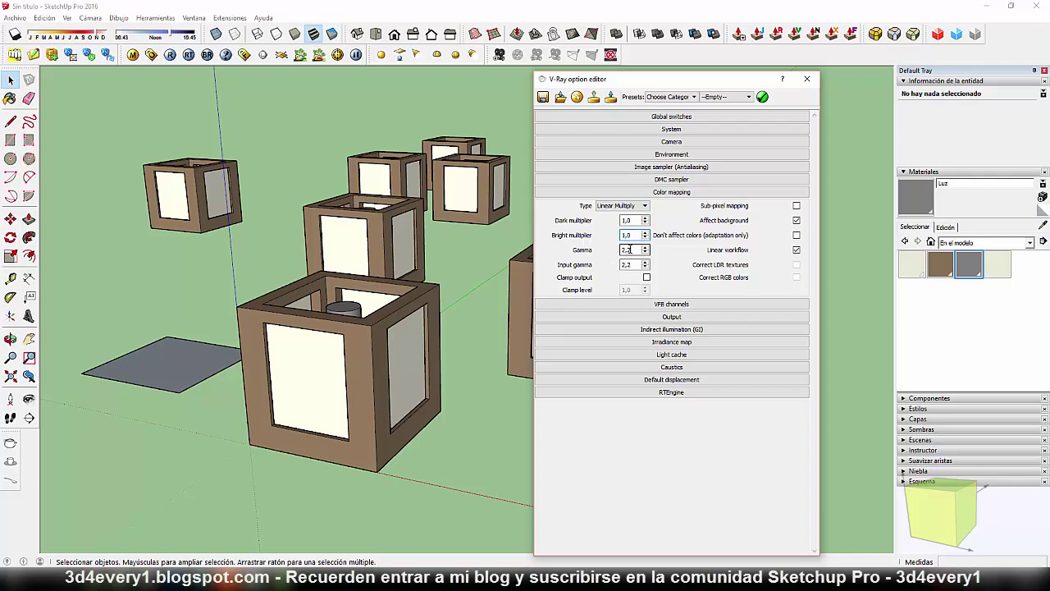
click(634, 250)
text(1)
key(Return)
click(671, 191)
Check the camera settings and start the final render of the glowing lanterns.
click(671, 141)
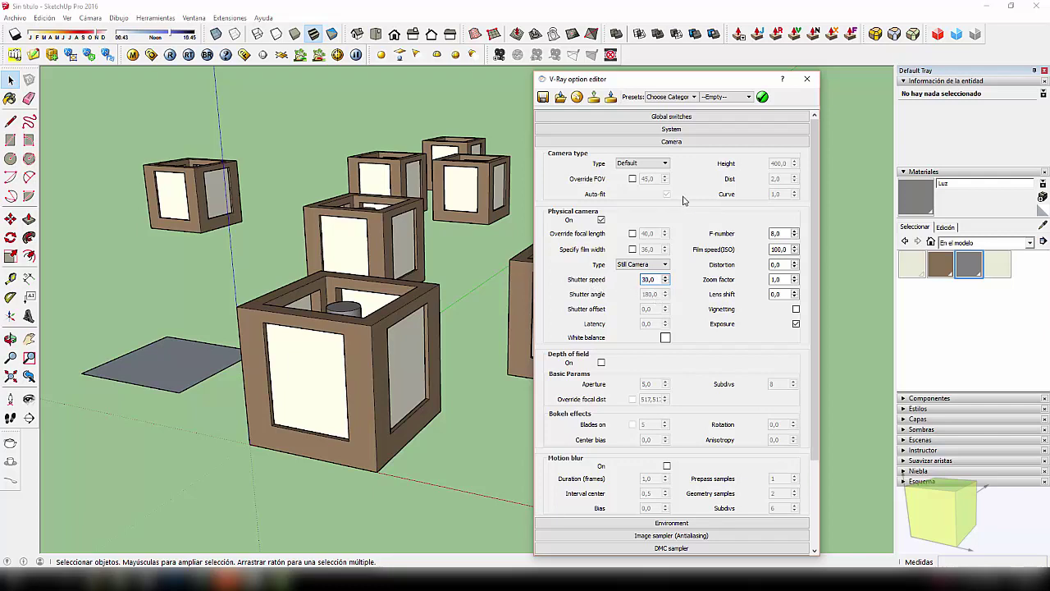
click(682, 143)
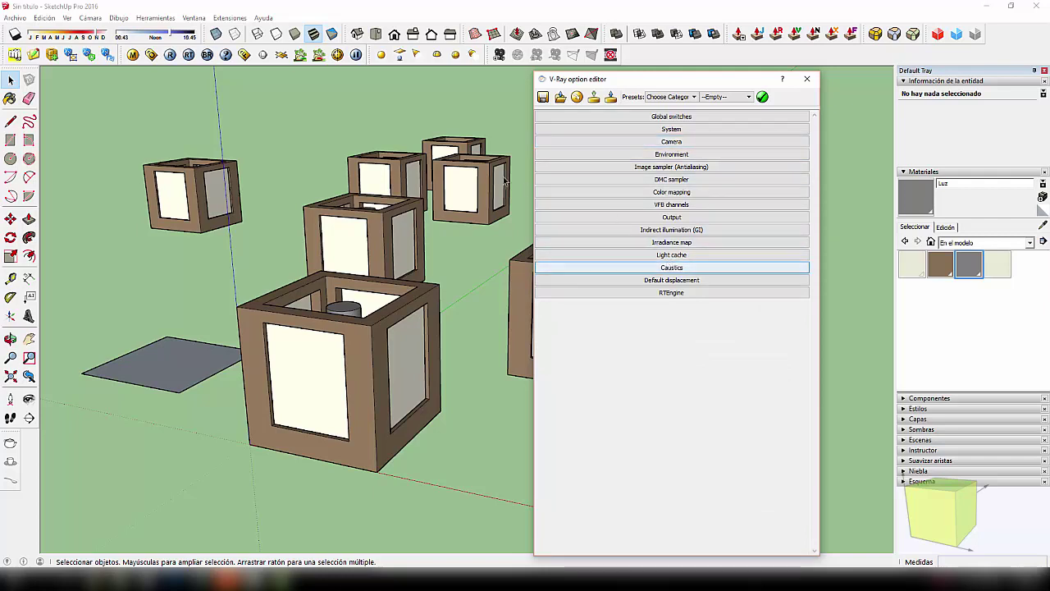
click(170, 54)
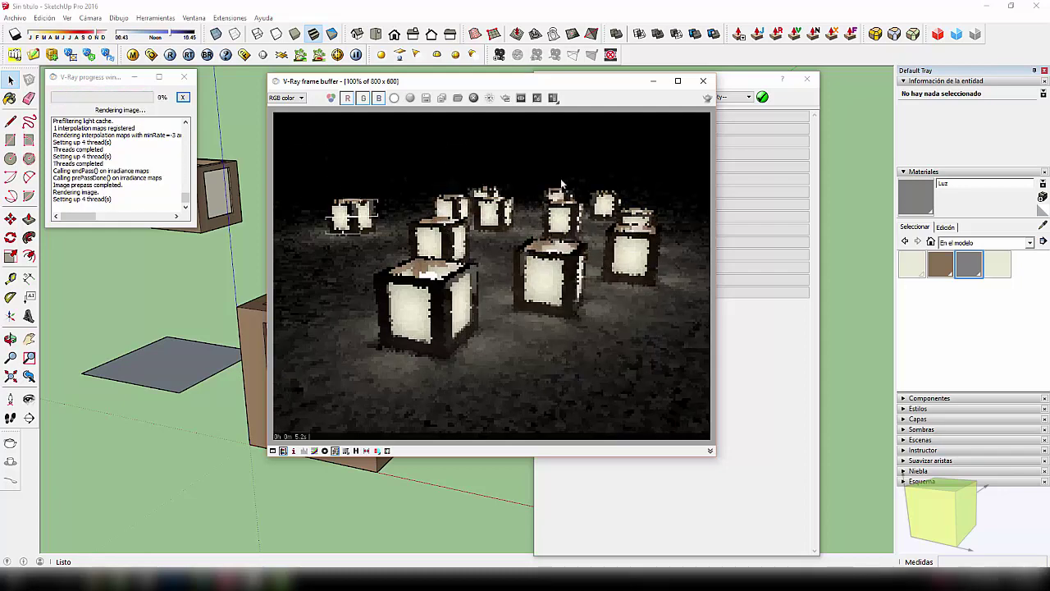
Move the frame buffer and render options windows aside, then open the V-Ray material editor on Luz.
drag(619, 85, 406, 134)
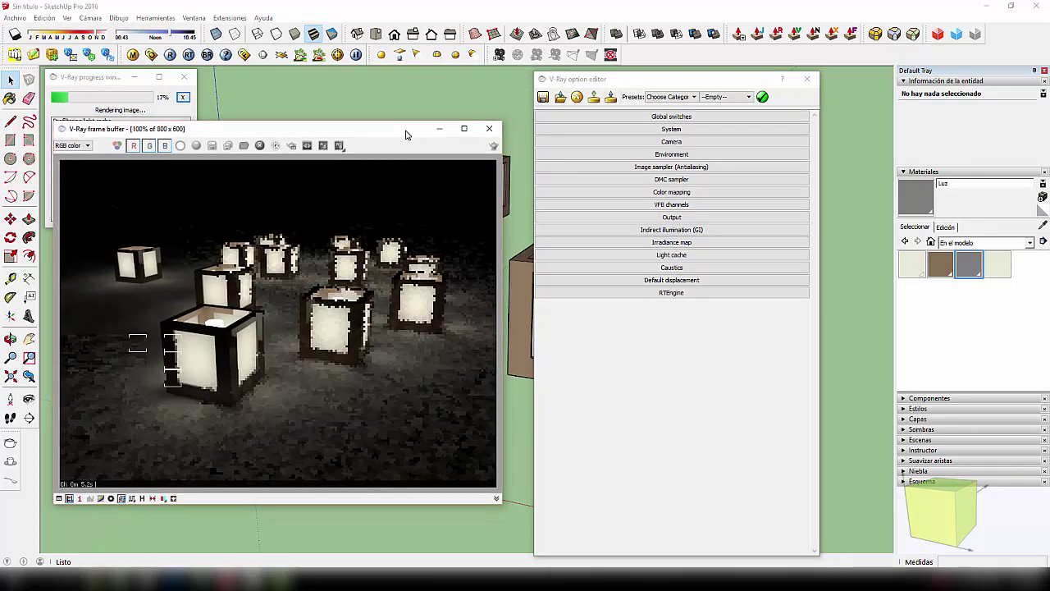
drag(739, 79, 725, 58)
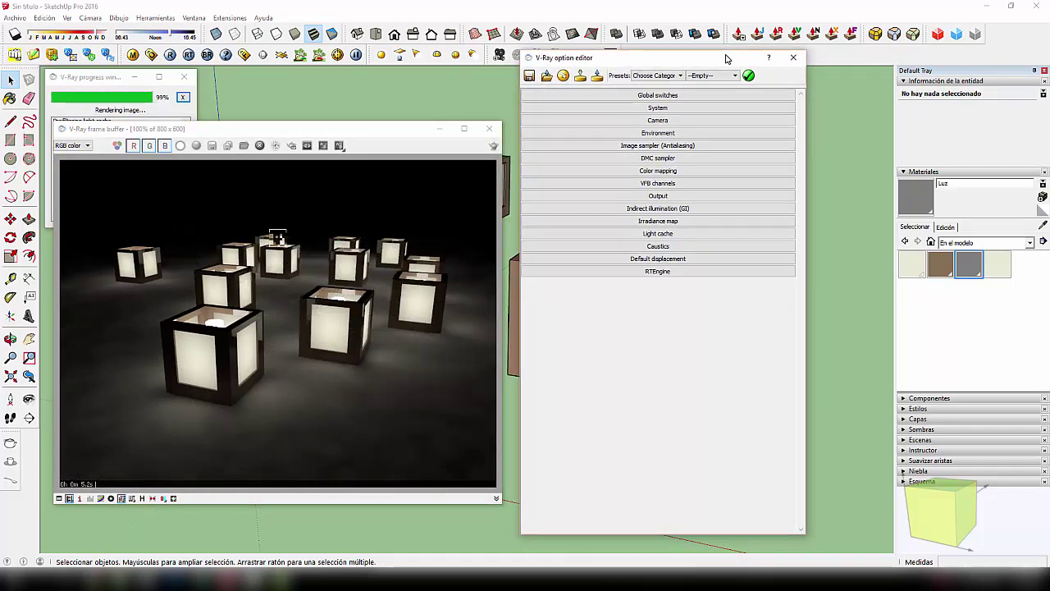
drag(725, 58, 726, 62)
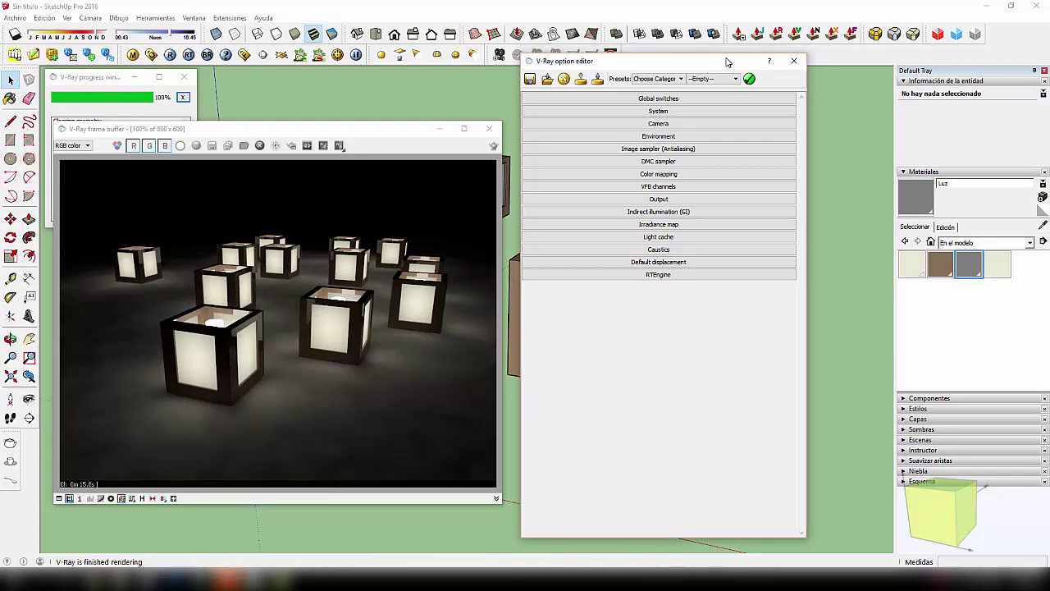
click(134, 55)
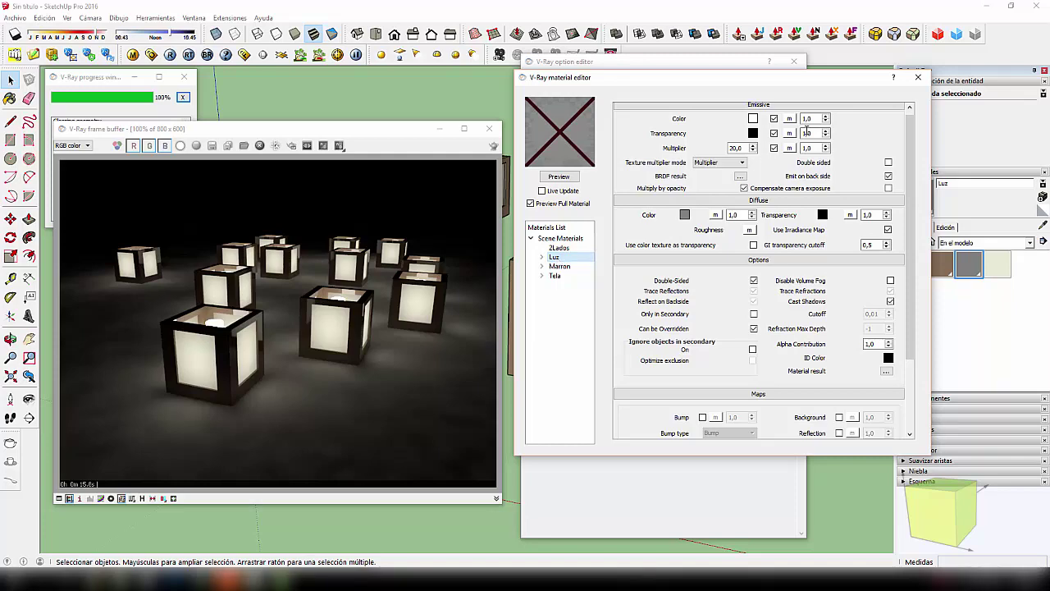
Change Luz's emissive colour to a pale yellow and bring the material editor forward.
click(750, 134)
drag(821, 234, 815, 265)
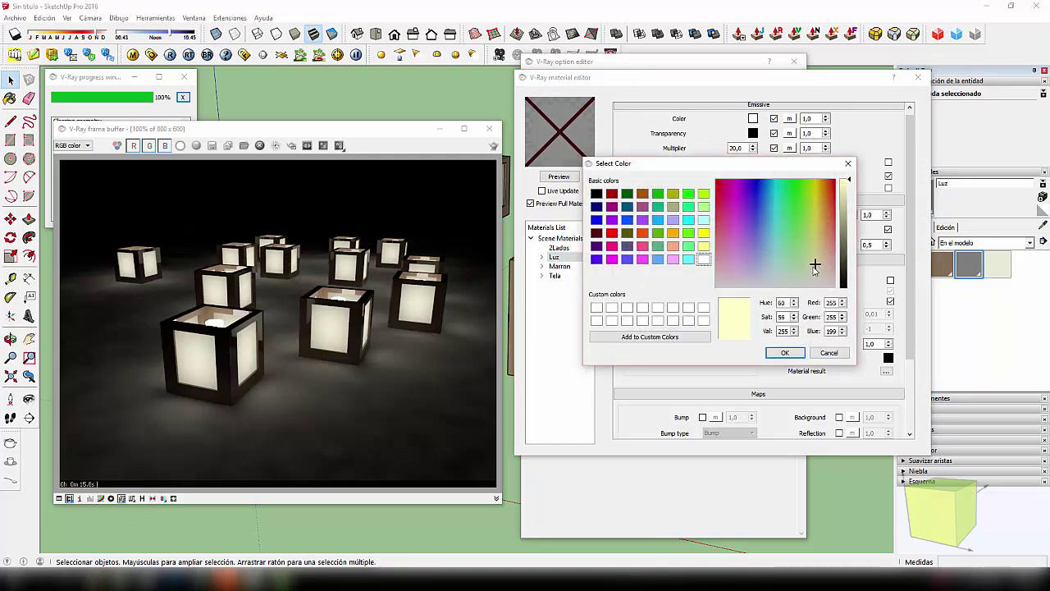
click(785, 356)
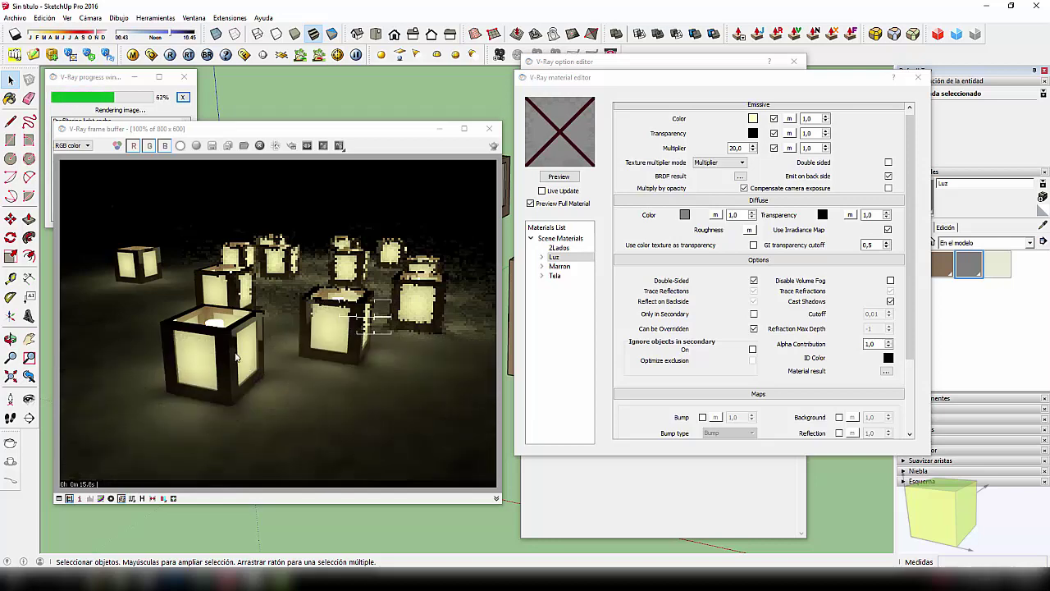
click(555, 280)
Set the Tela fabric's diffuse transparency colour to a dark grey and refresh its preview.
click(555, 277)
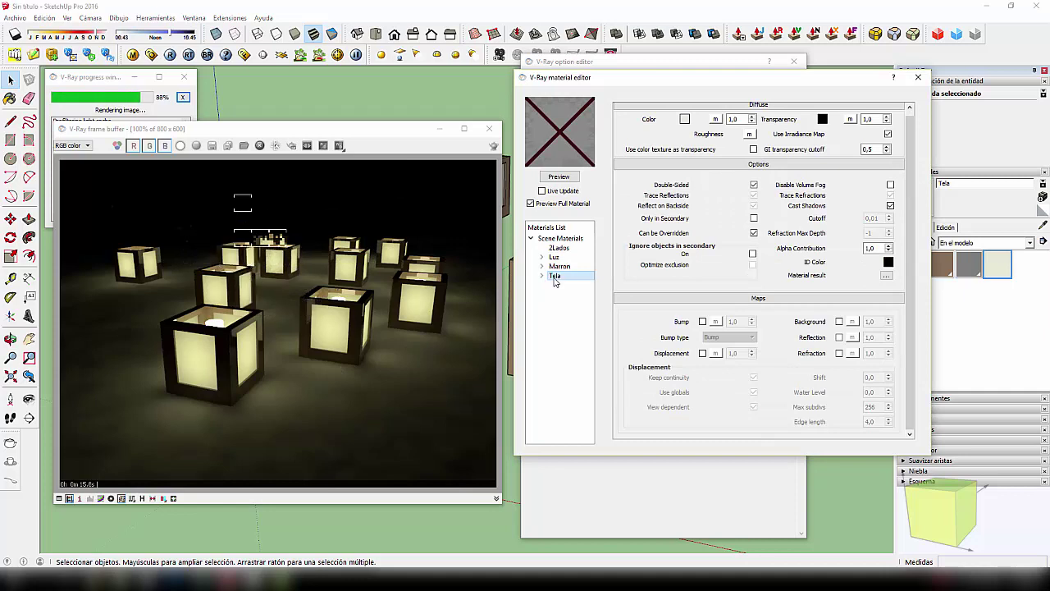
click(559, 177)
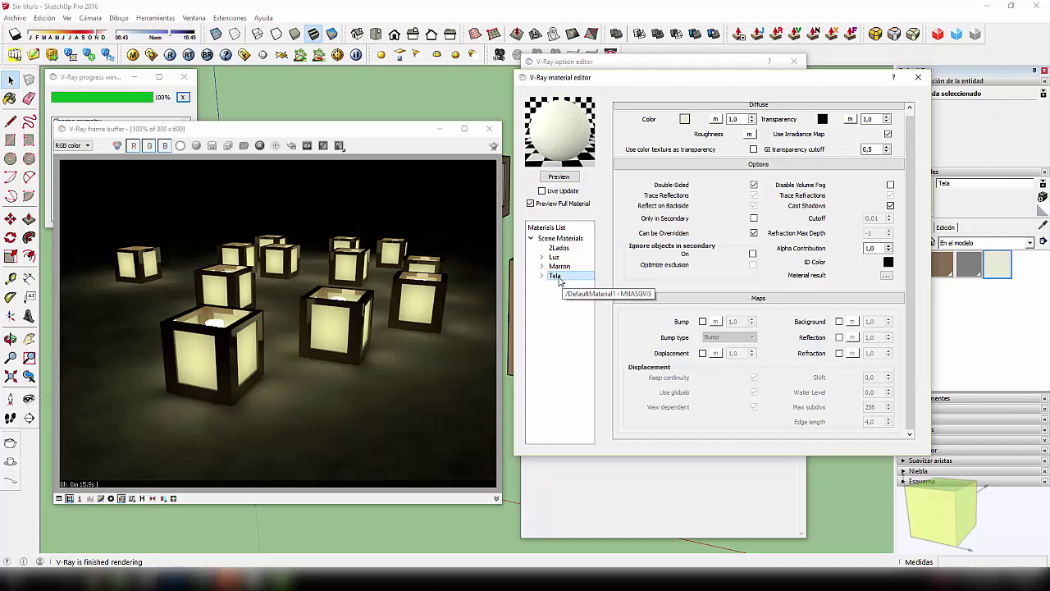
click(823, 119)
drag(846, 260, 847, 266)
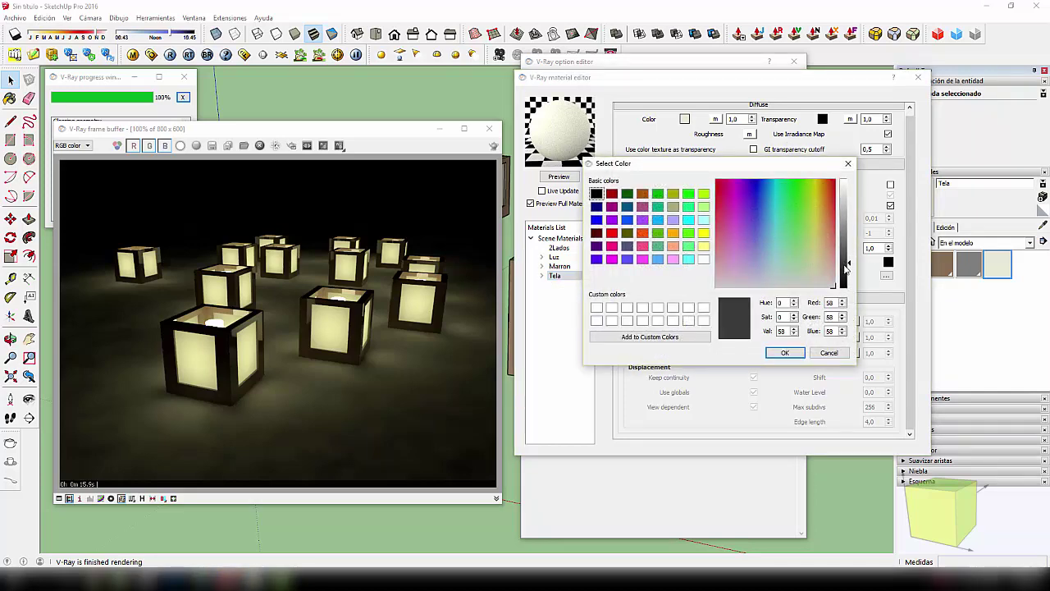
click(786, 354)
click(564, 177)
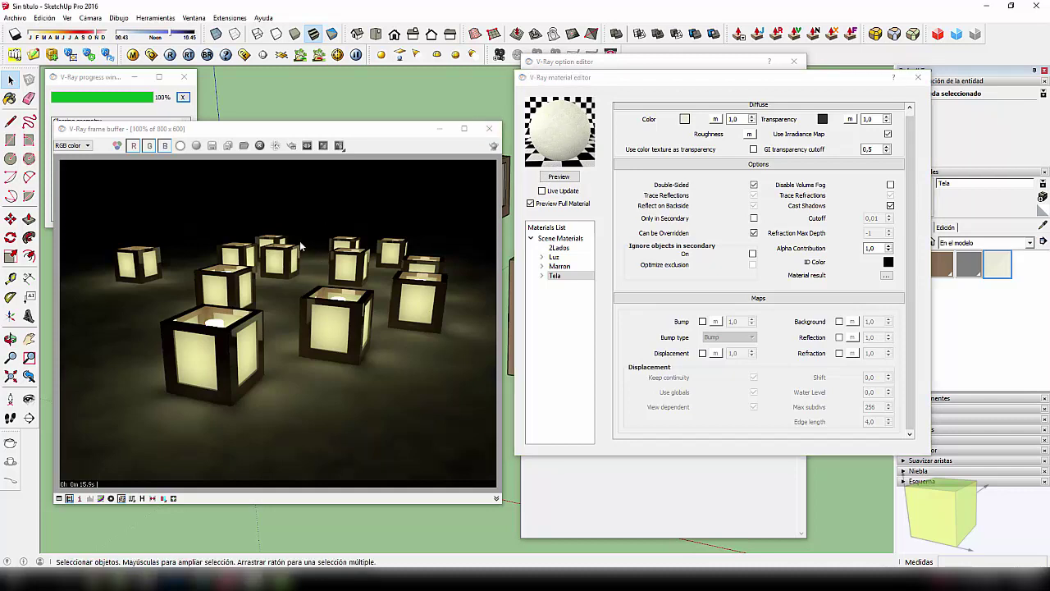
Region-render only the middle lantern to check the fabric change.
click(311, 445)
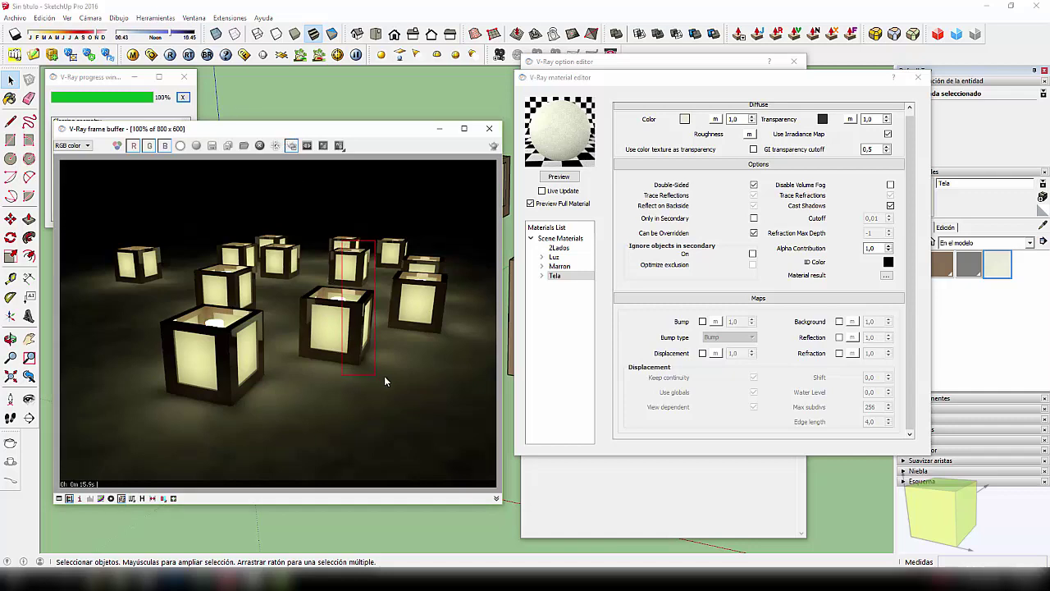
drag(332, 275, 383, 374)
click(495, 146)
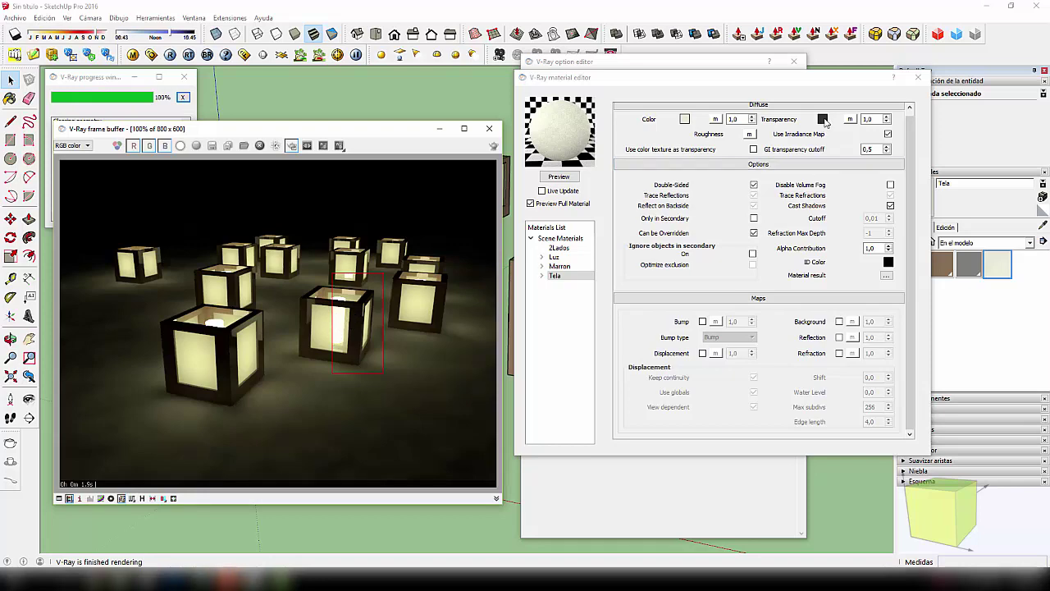
Darken Tela's transparency colour to value 21, then near-black, and re-render the lantern region.
click(823, 119)
drag(849, 274, 848, 282)
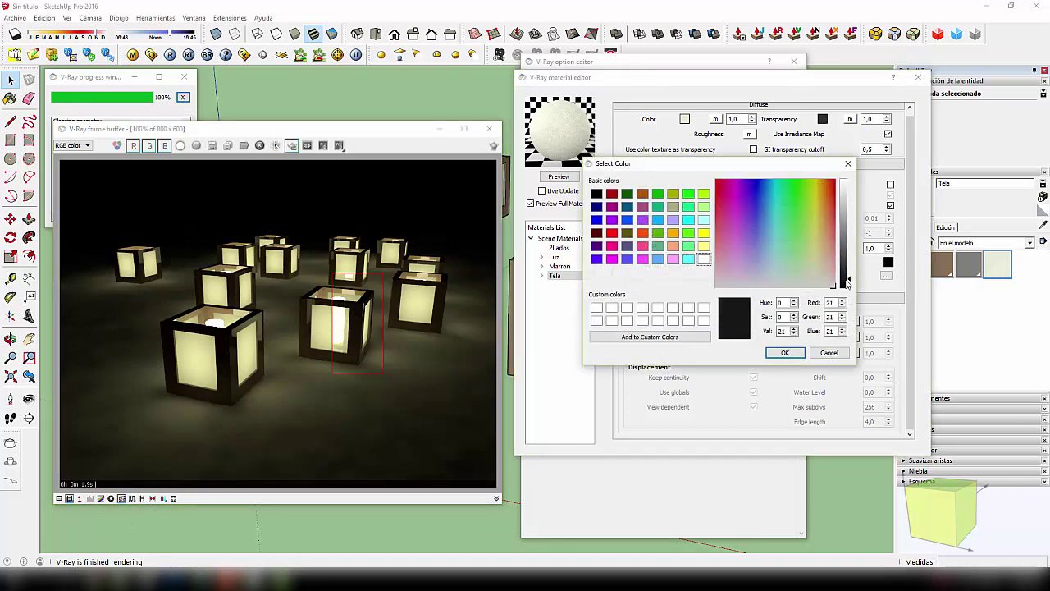
click(785, 353)
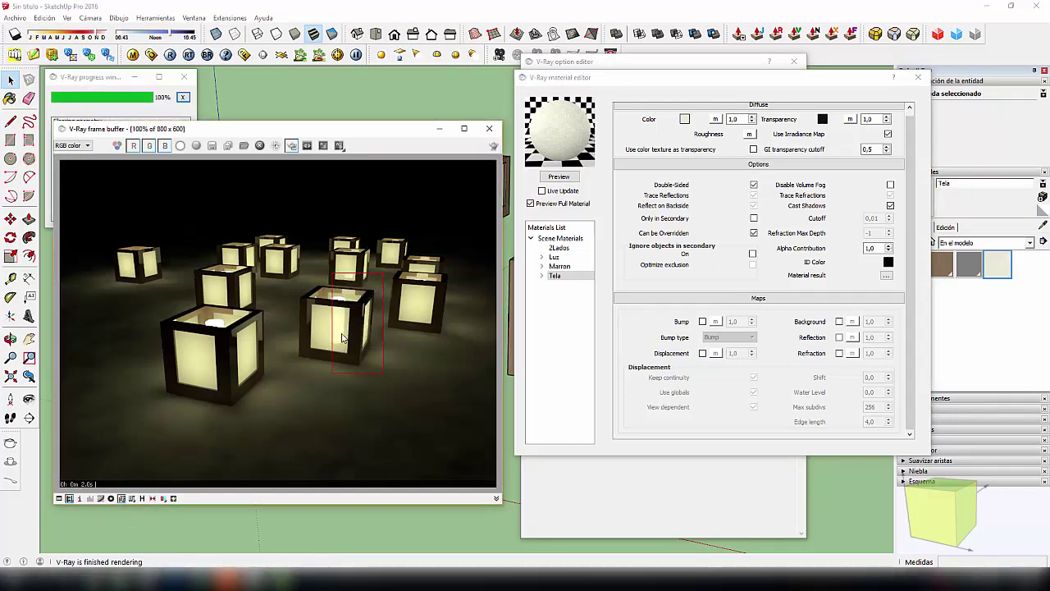
click(823, 119)
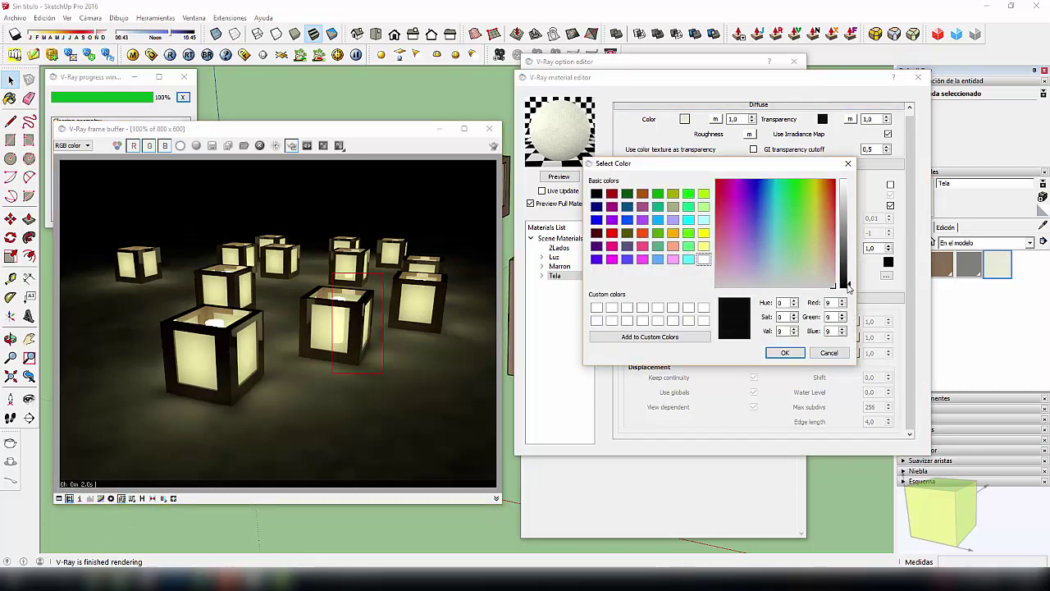
click(784, 351)
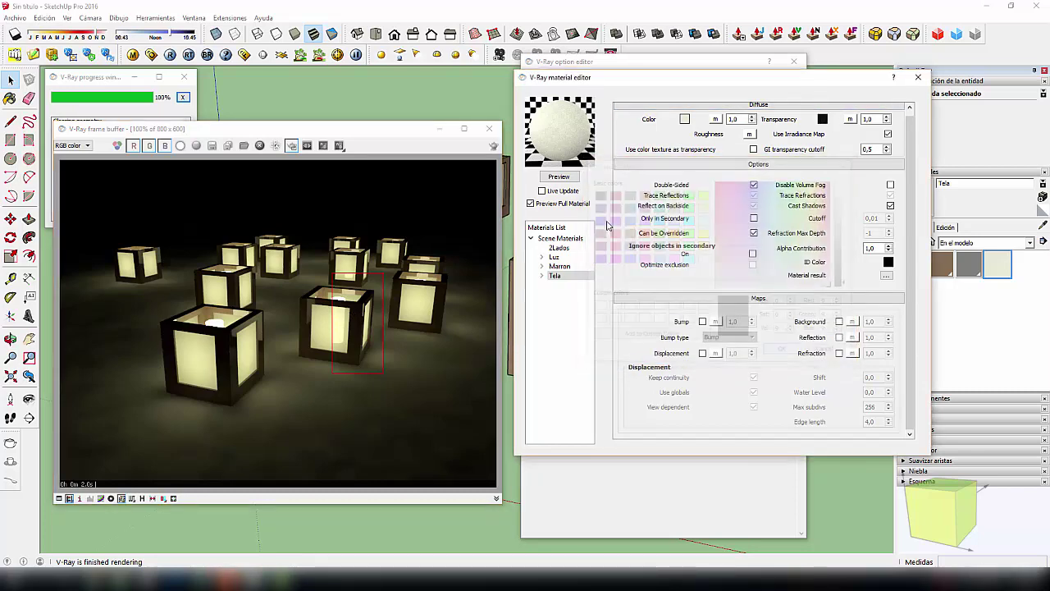
click(492, 148)
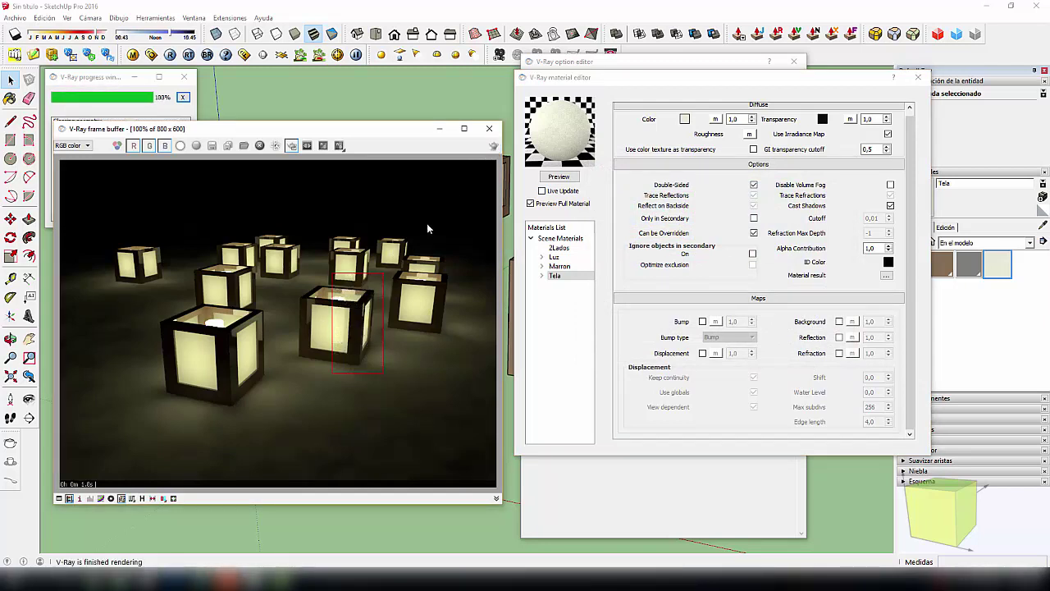
Render the full lantern scene again and reselect the Tela fabric material.
click(493, 145)
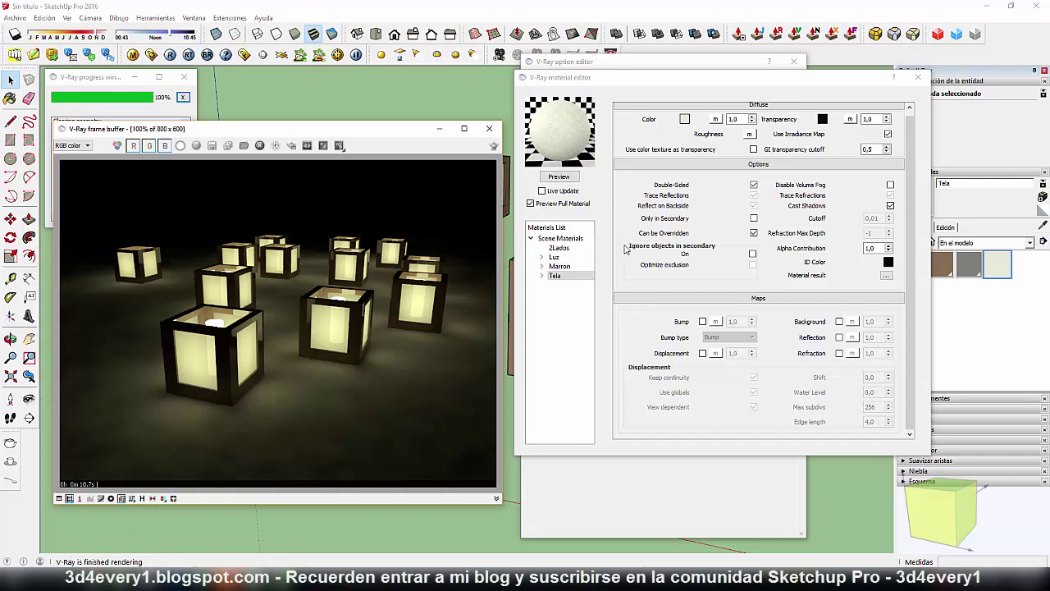
click(554, 277)
Enable Can be Overridden and Force One-Sided on 2Lados, then return to Tela.
click(561, 248)
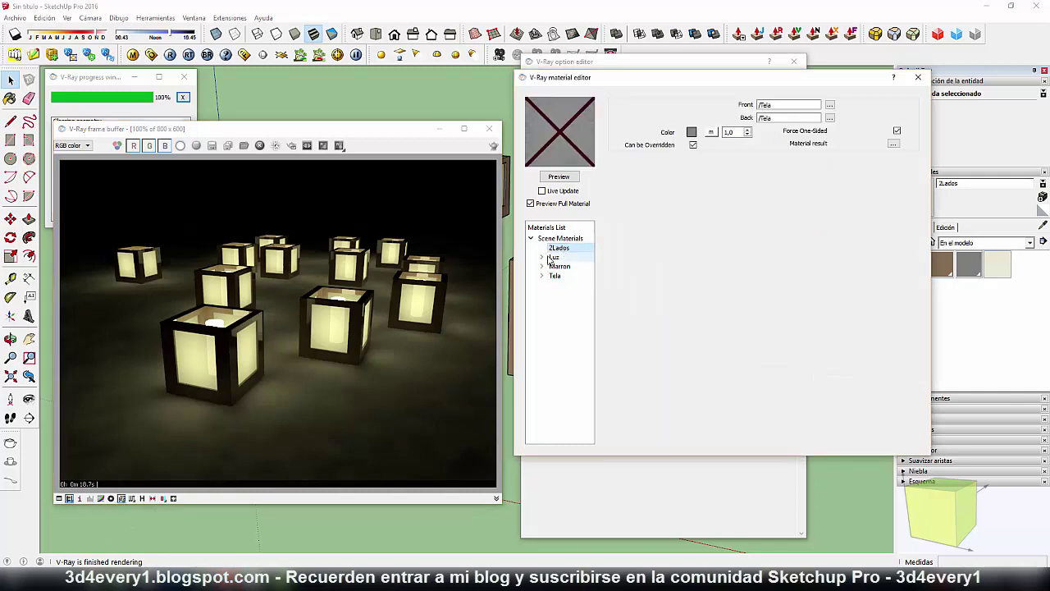
click(693, 143)
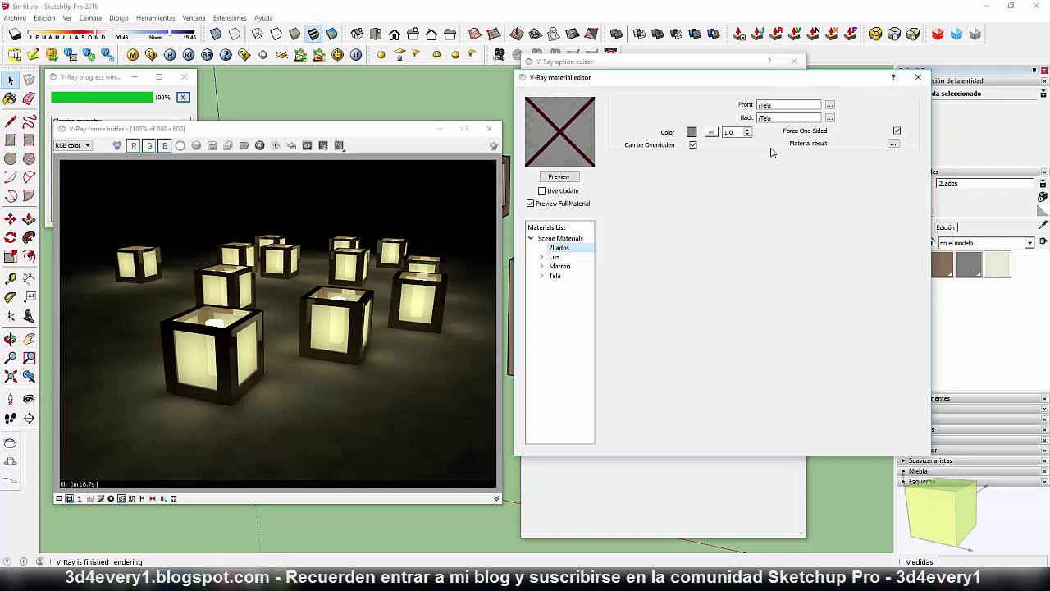
click(897, 131)
click(509, 305)
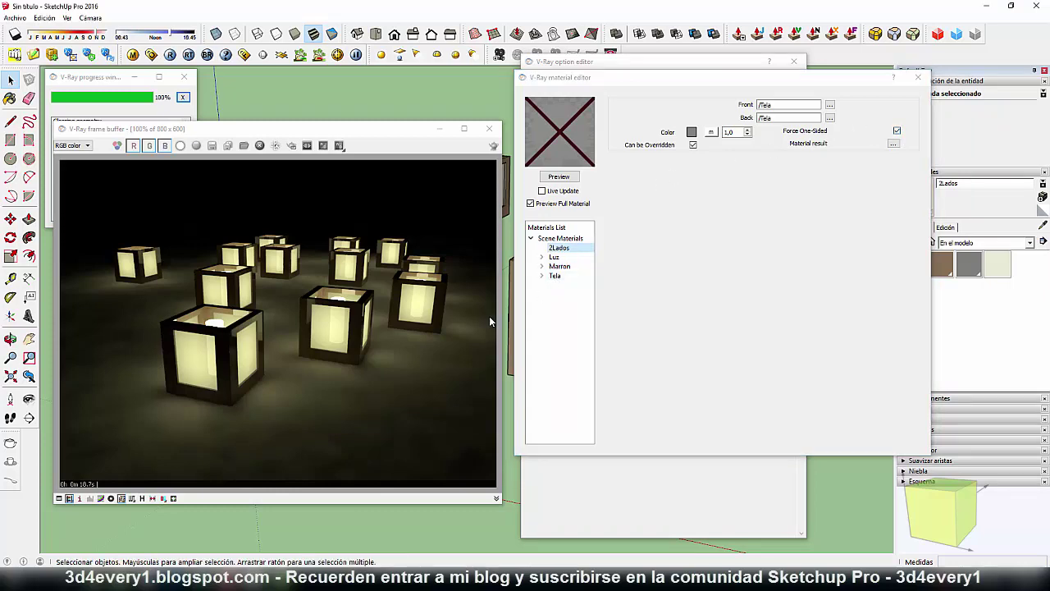
click(555, 275)
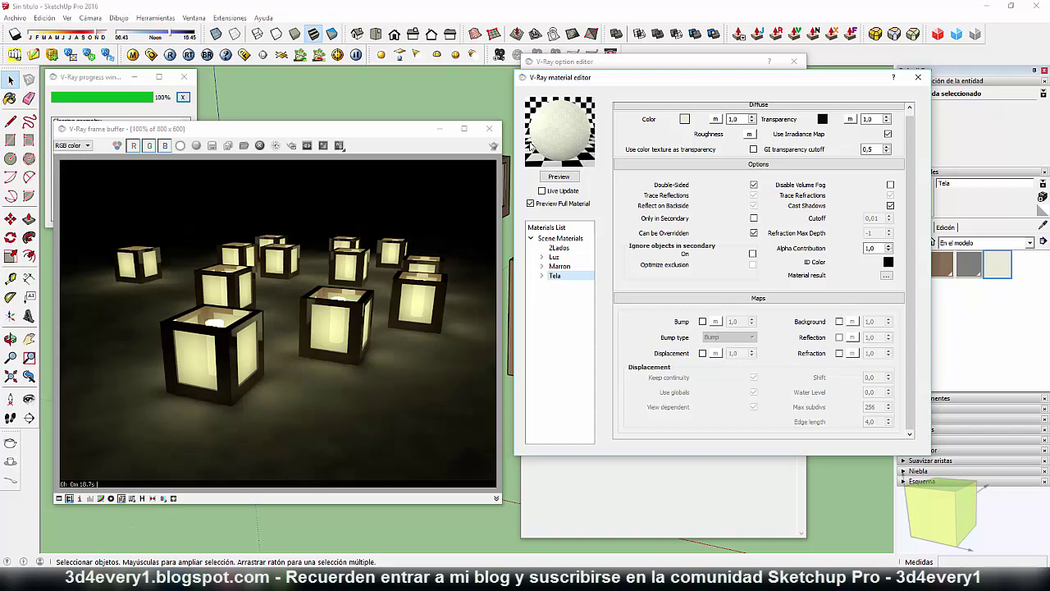
click(271, 310)
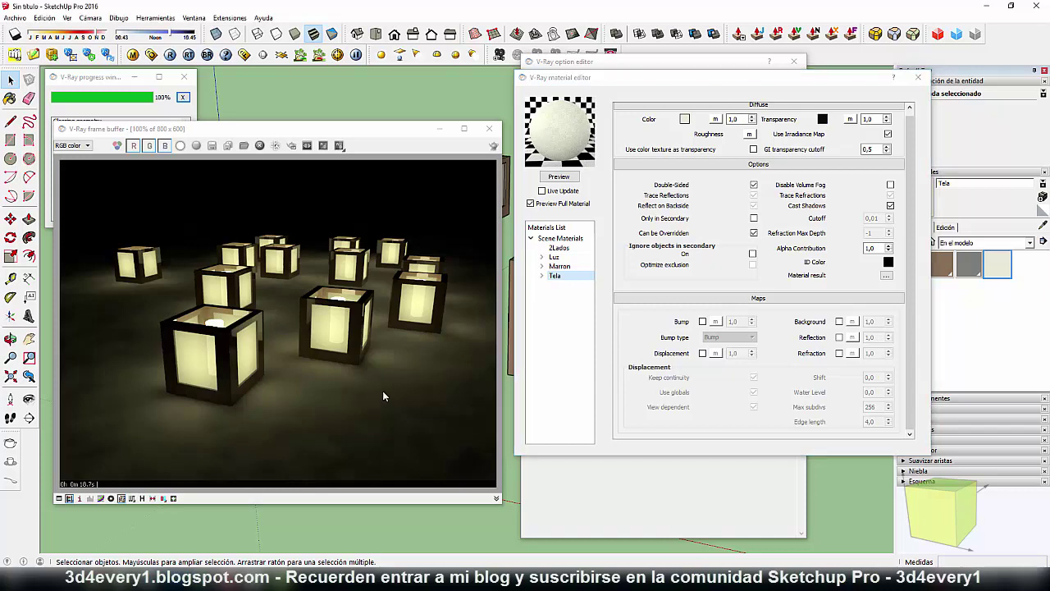